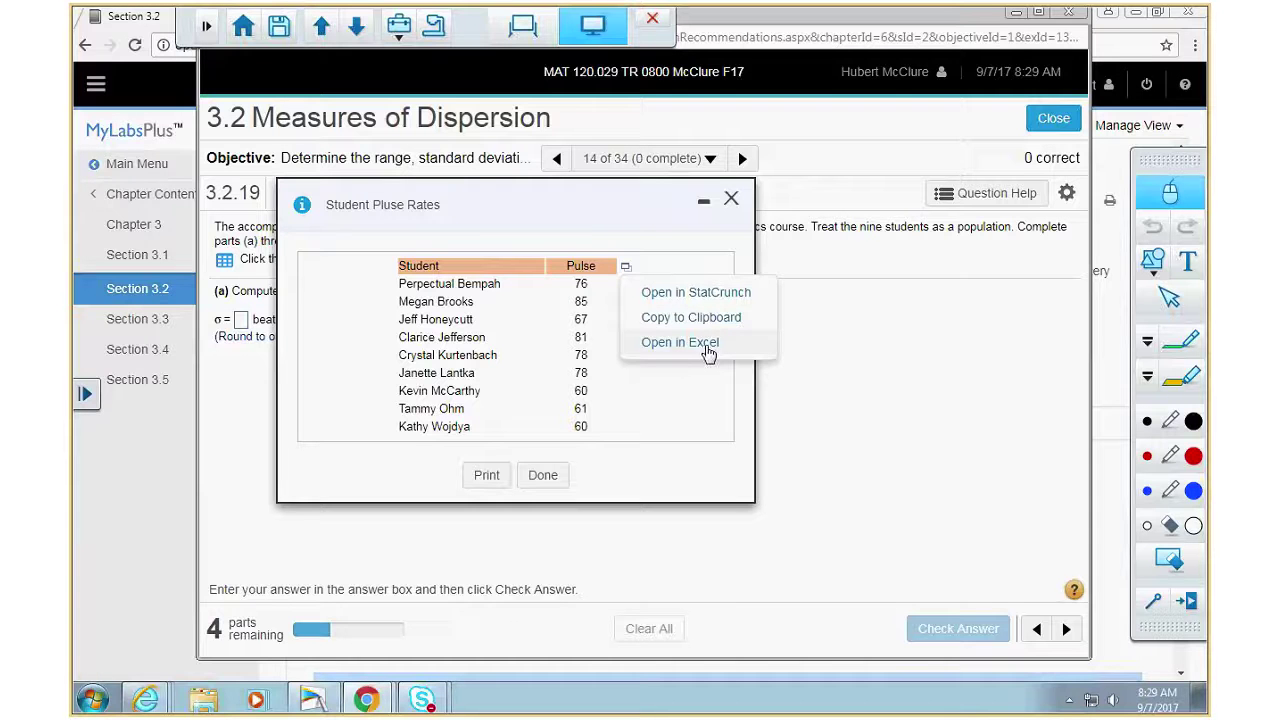
Open the student pulse rates table in Excel from the downloaded data file and enable editing
left_click(704, 346)
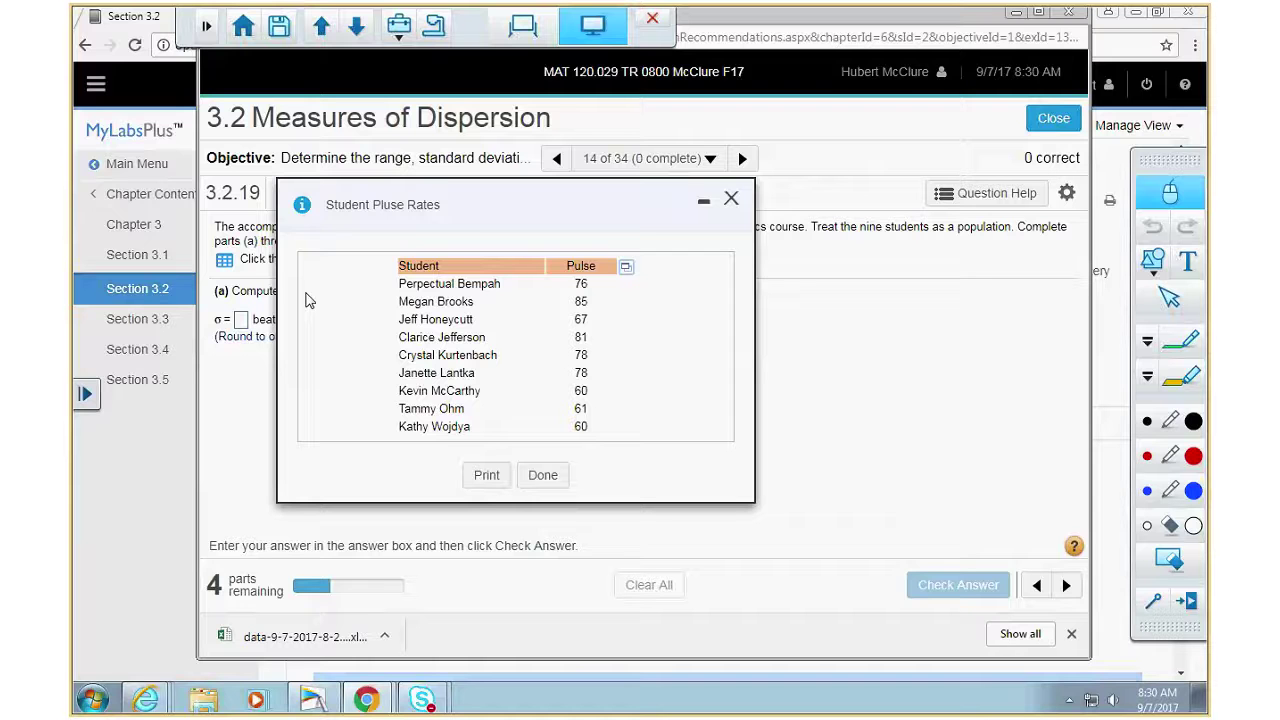
left_click(384, 636)
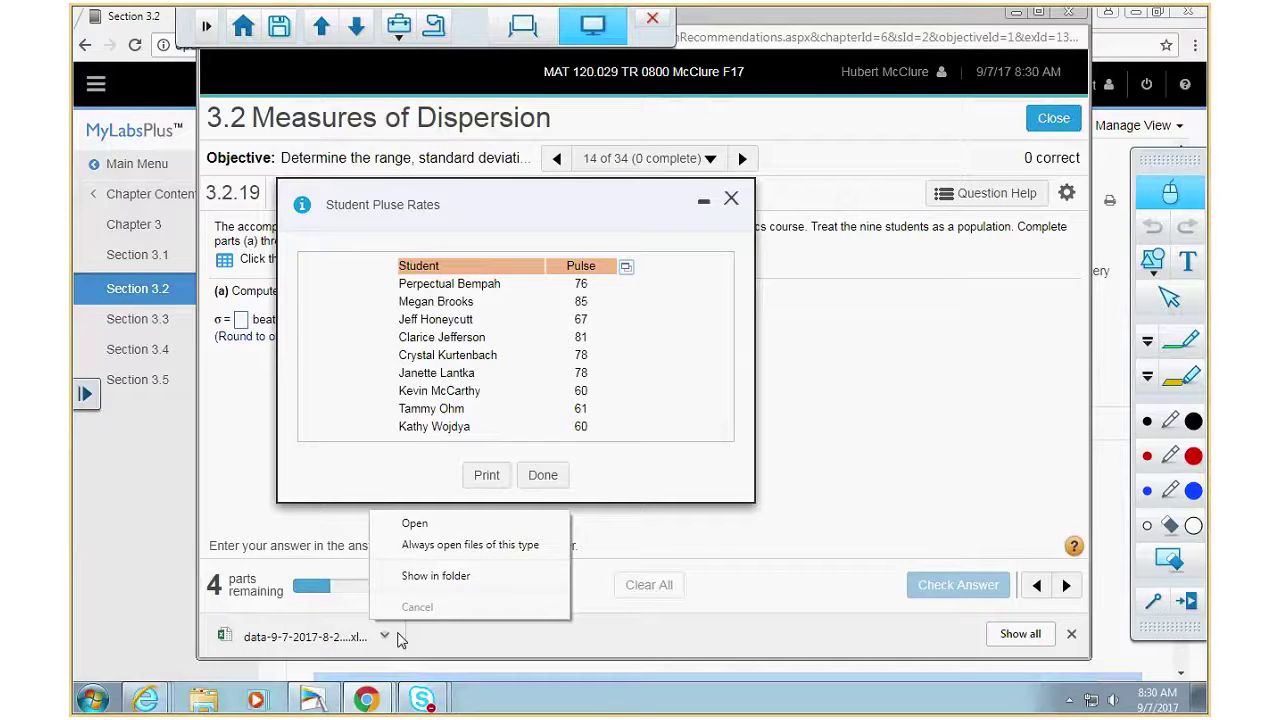
left_click(457, 529)
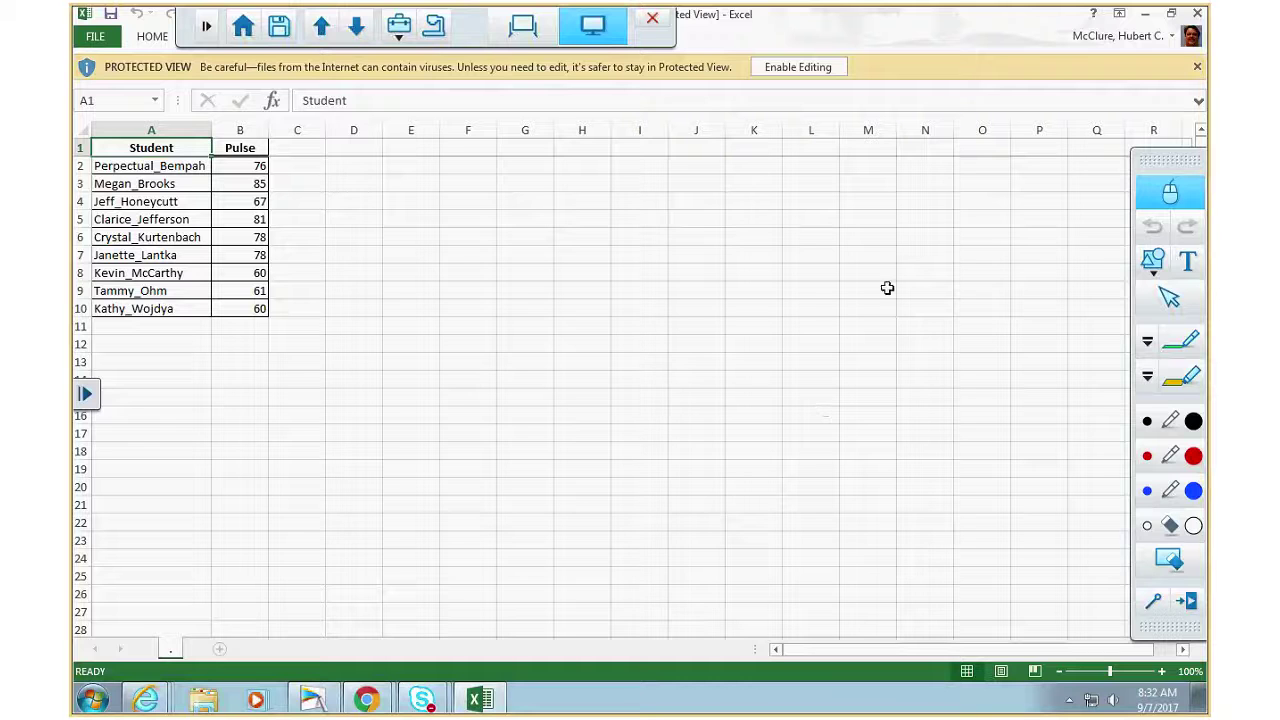
left_click(806, 74)
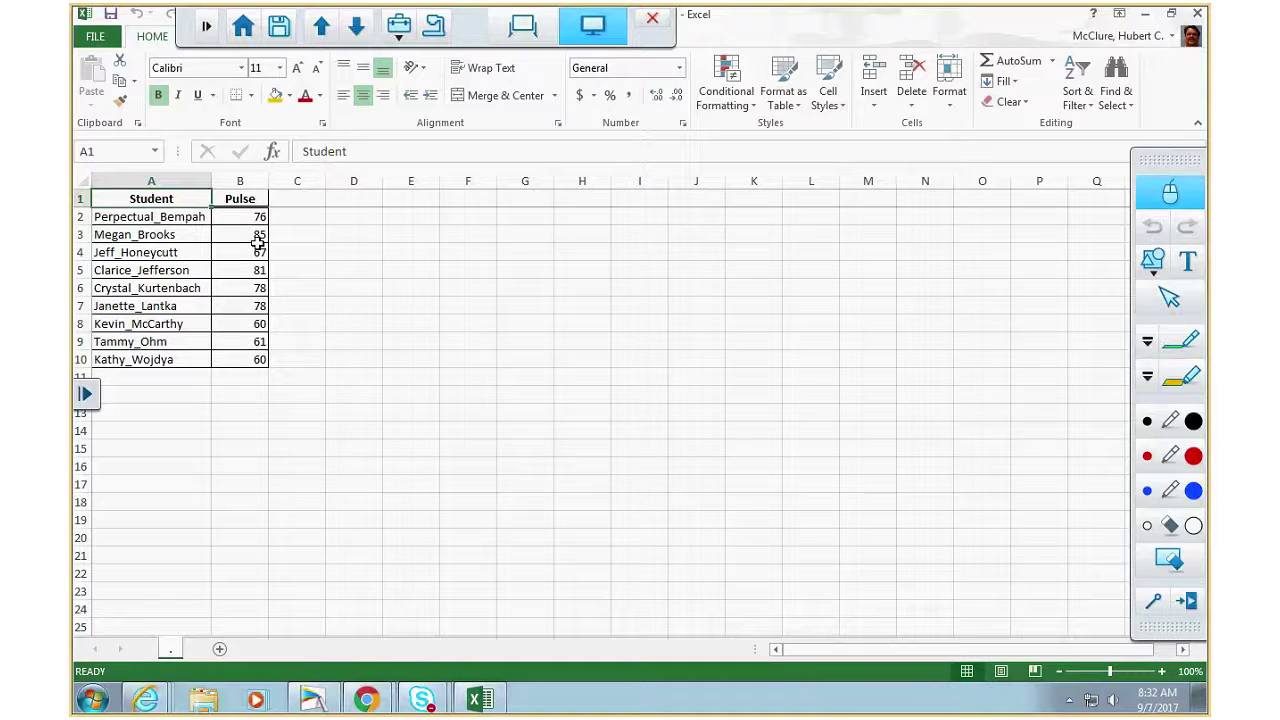
Sort the student rows by the pulse values in B2:B10 in ascending order, expanding the selection to the adjacent data
left_click_drag(255, 217, 160, 360)
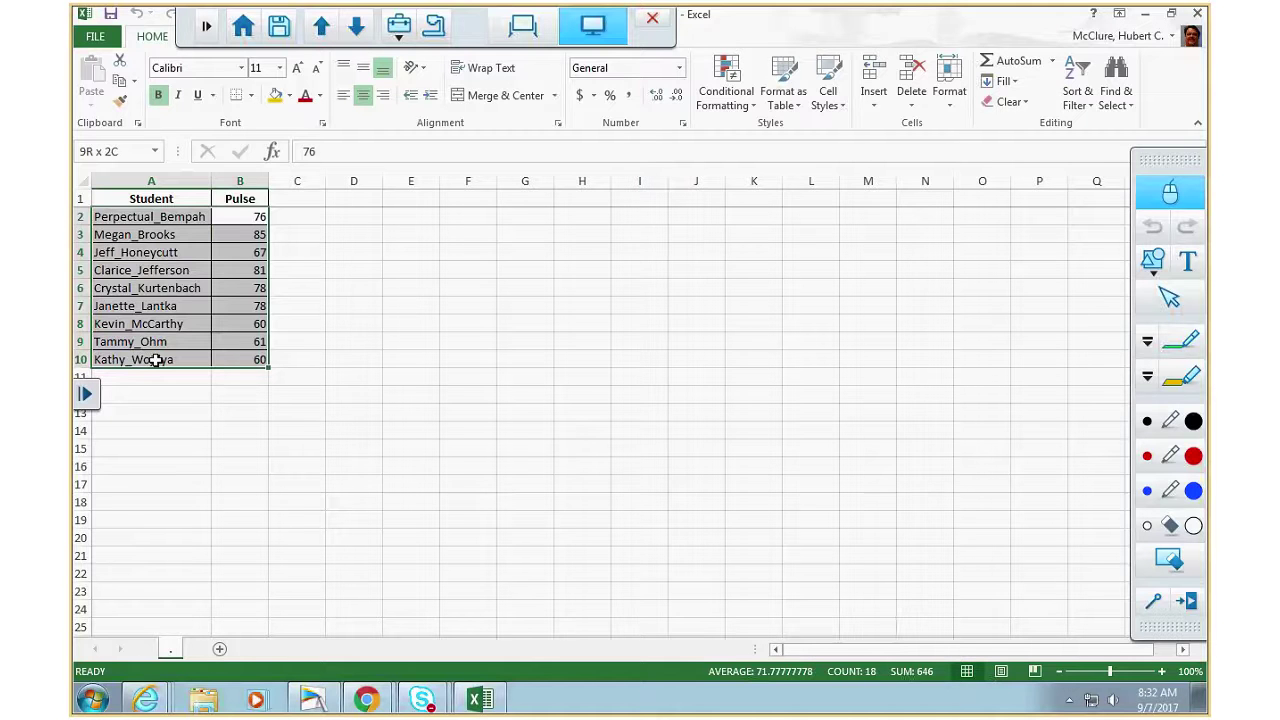
left_click_drag(251, 216, 258, 357)
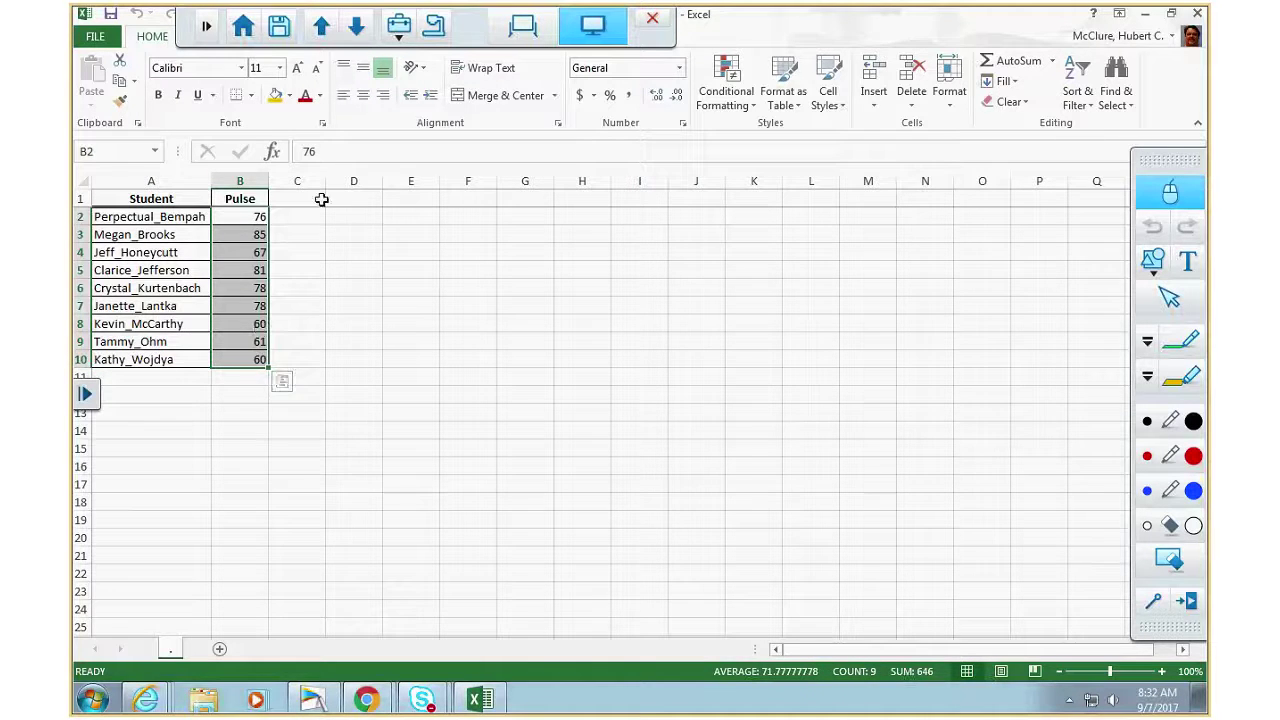
left_click_drag(475, 28, 1005, 134)
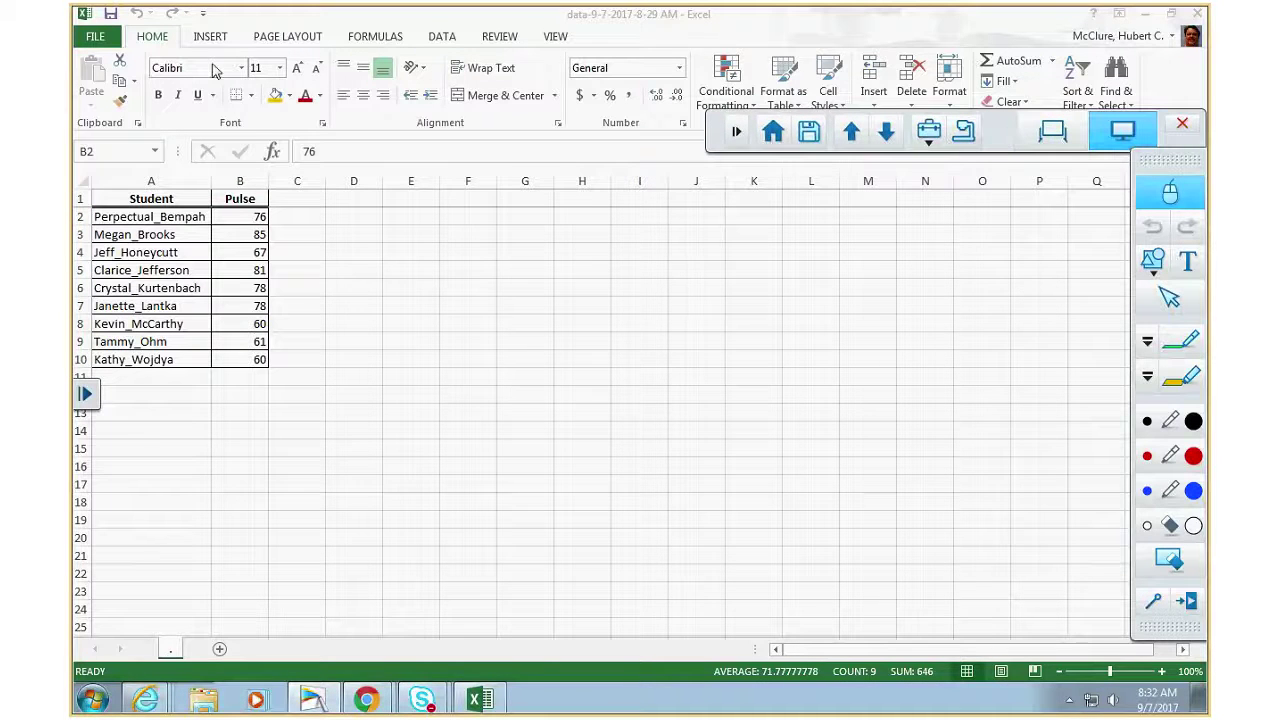
left_click(450, 38)
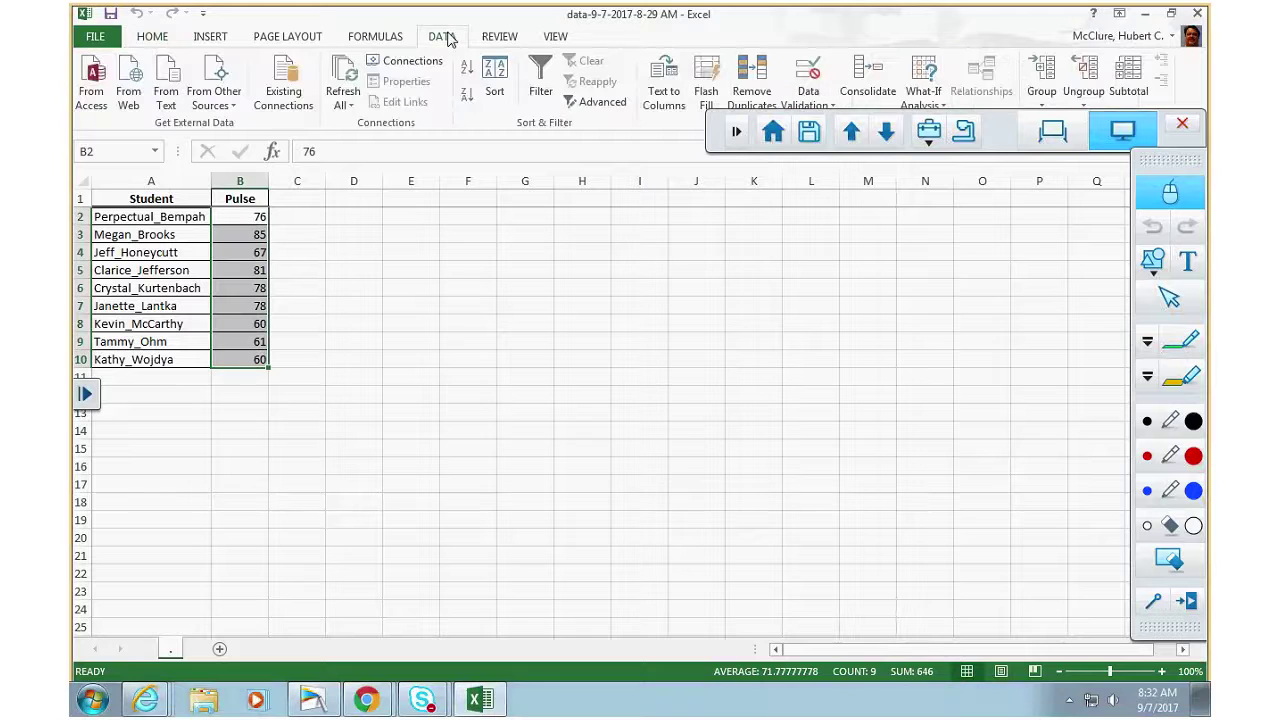
left_click(465, 80)
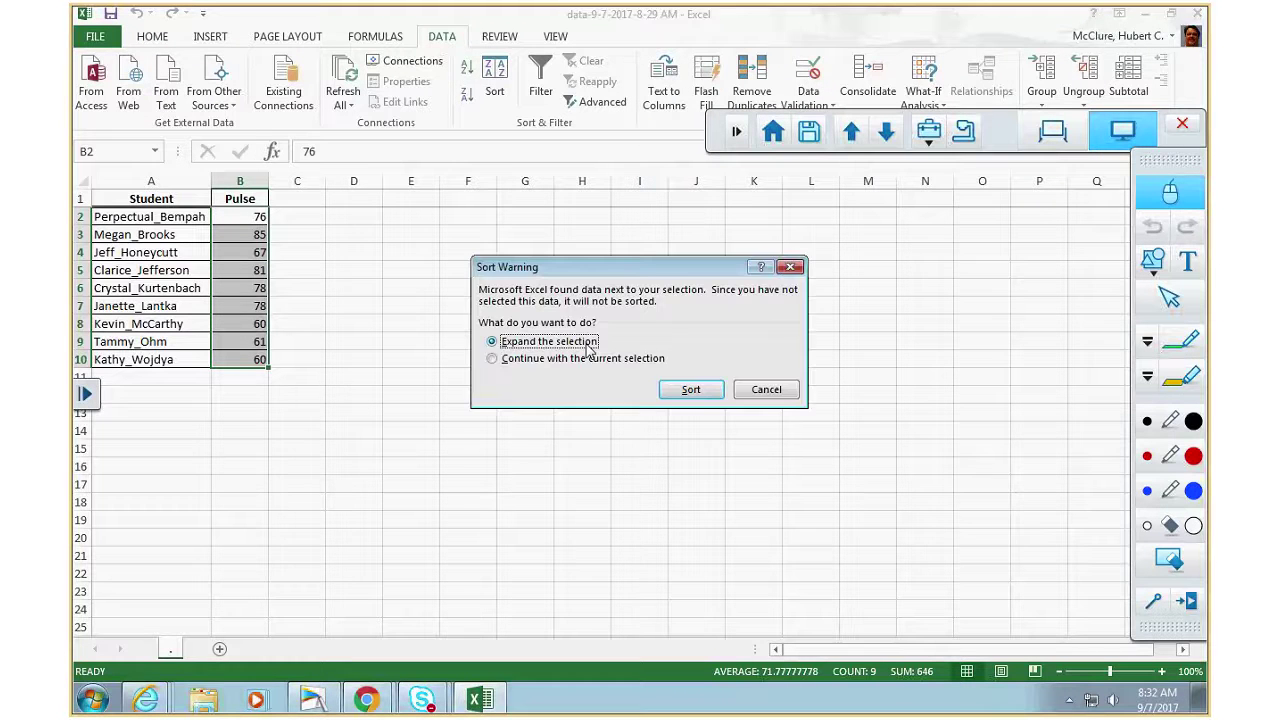
left_click(690, 389)
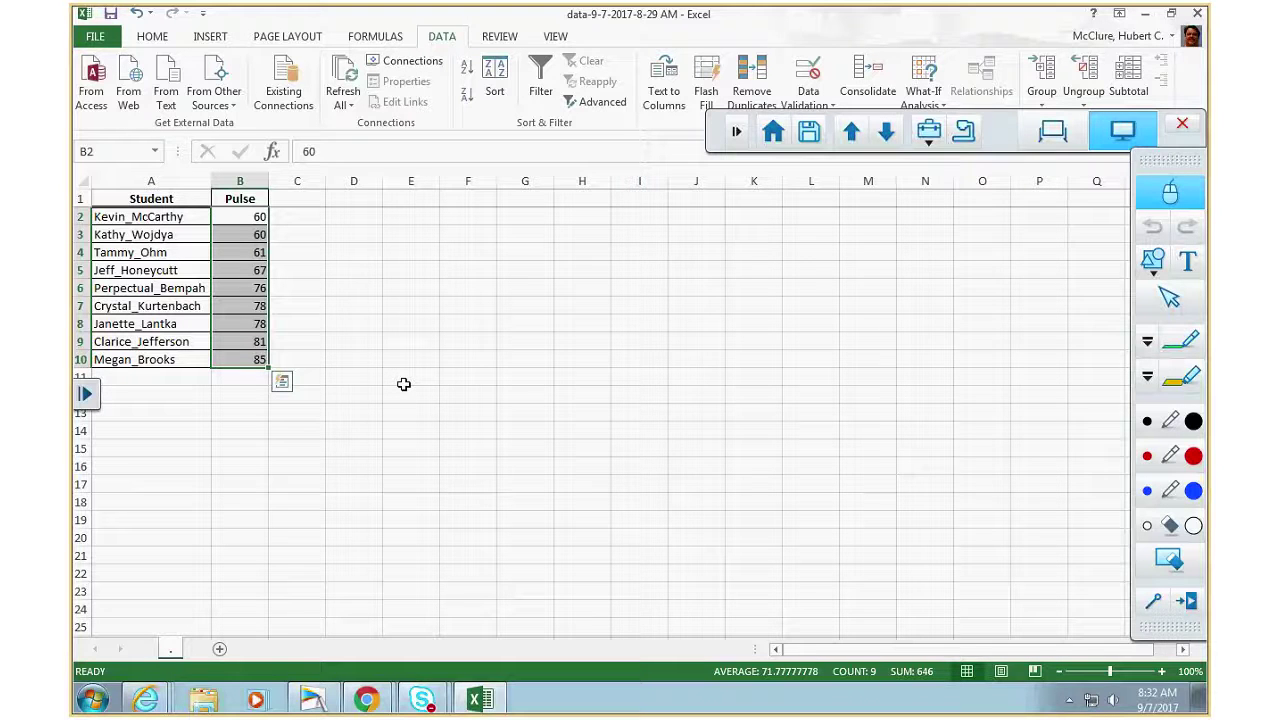
Enter the labels mean, xbar, ave and mew in cells J2, I2, H2 and G2 respectively
left_click(693, 217)
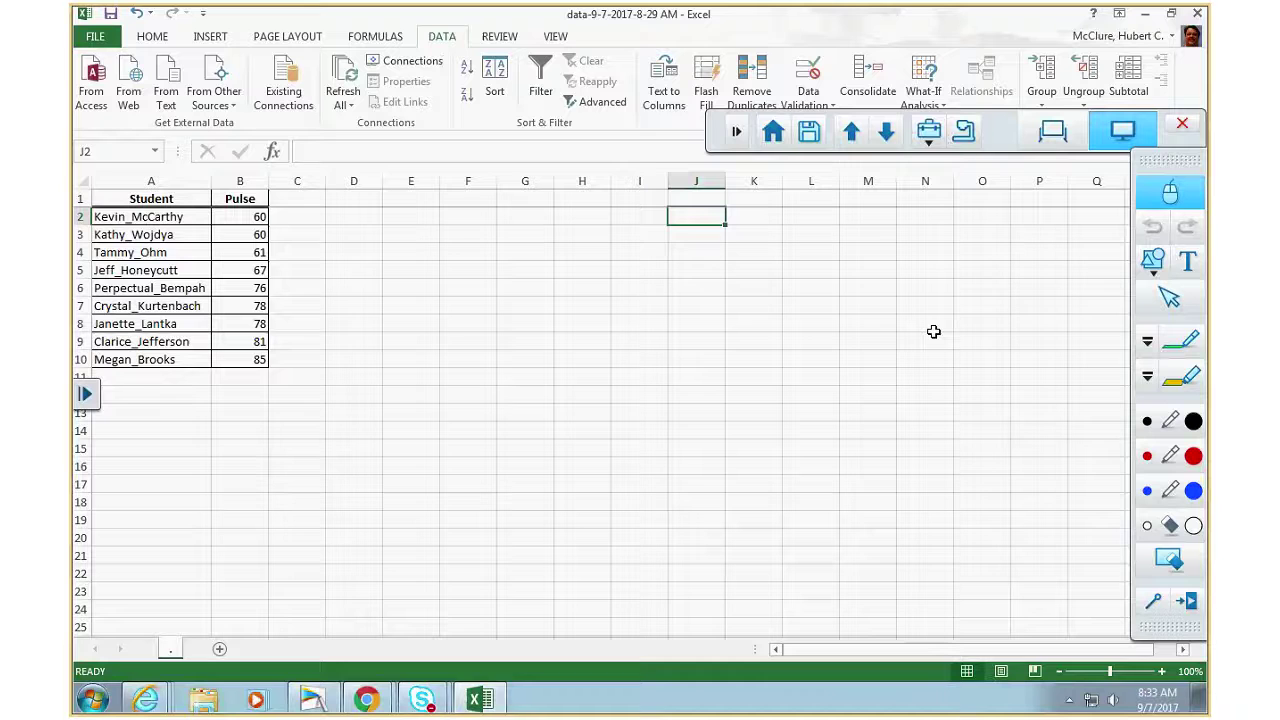
type("mean")
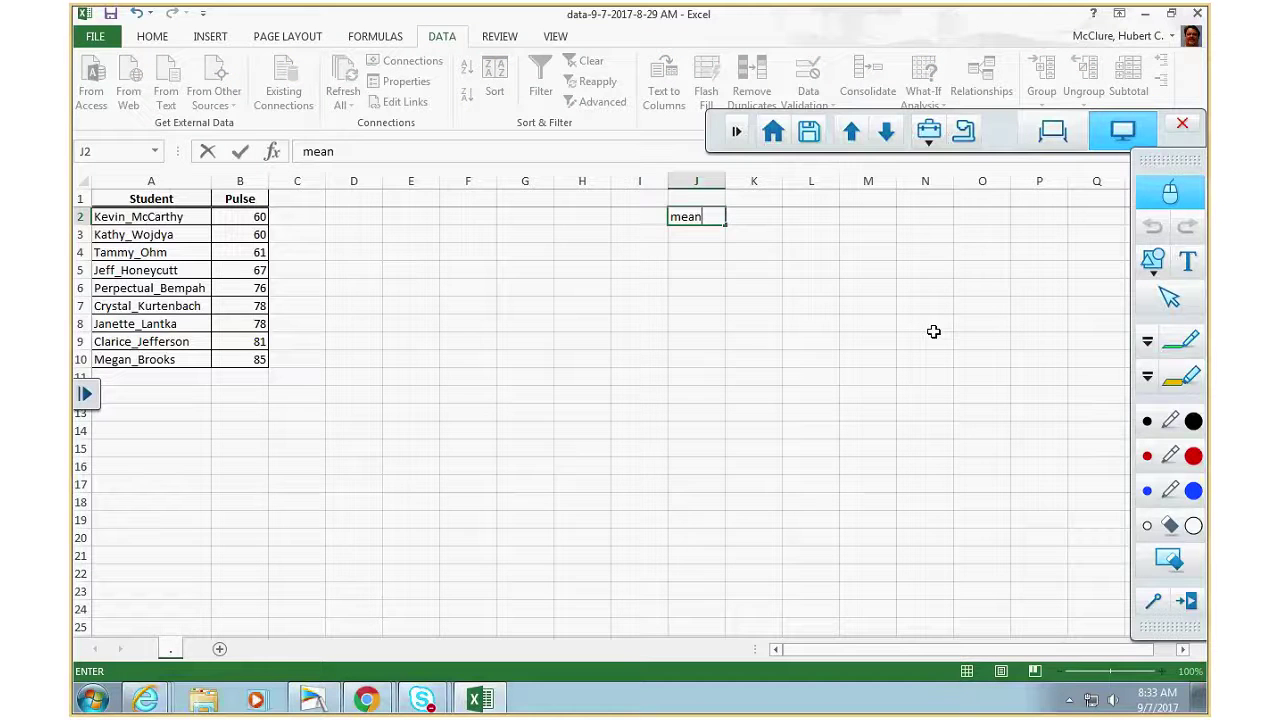
key("Left")
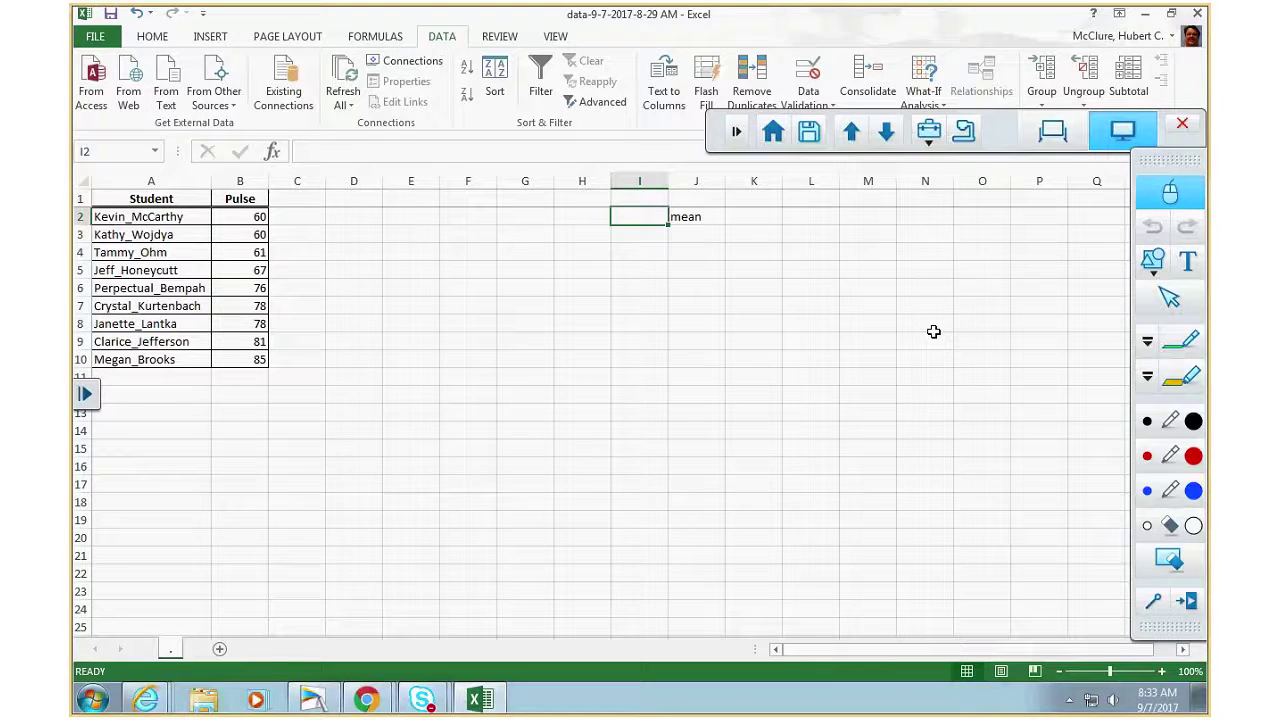
type("xba")
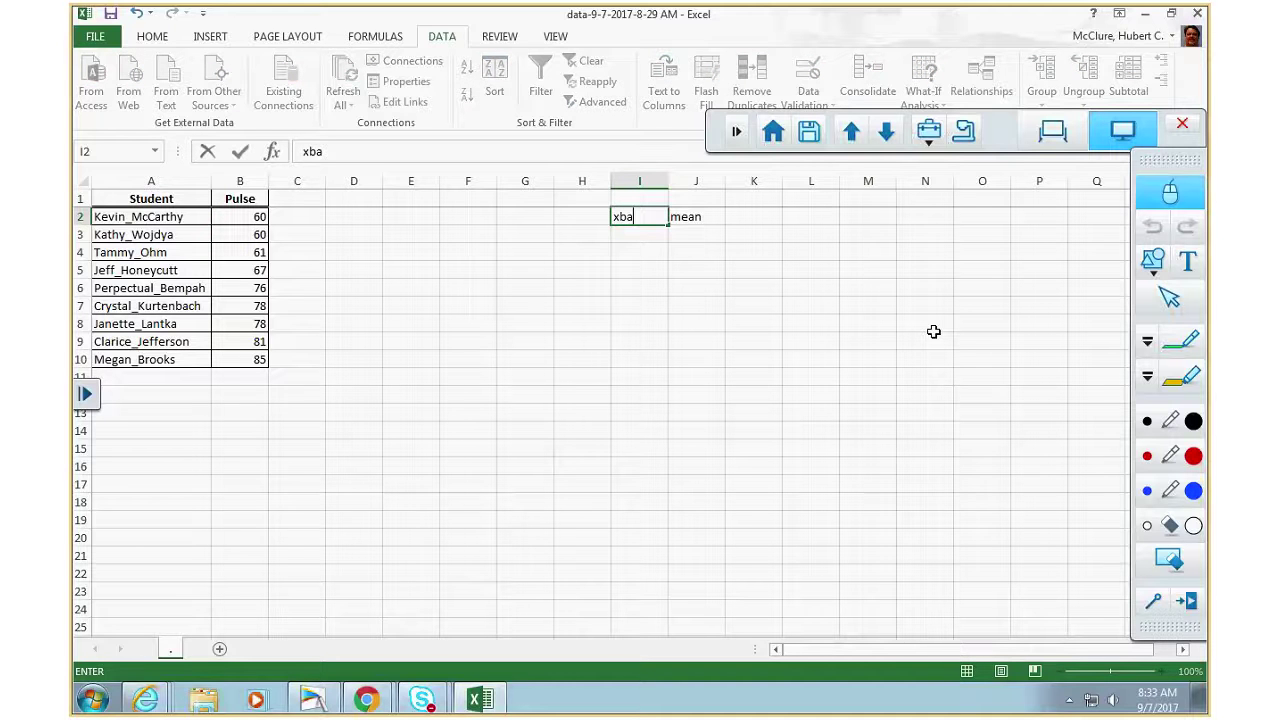
type("r")
key("Left")
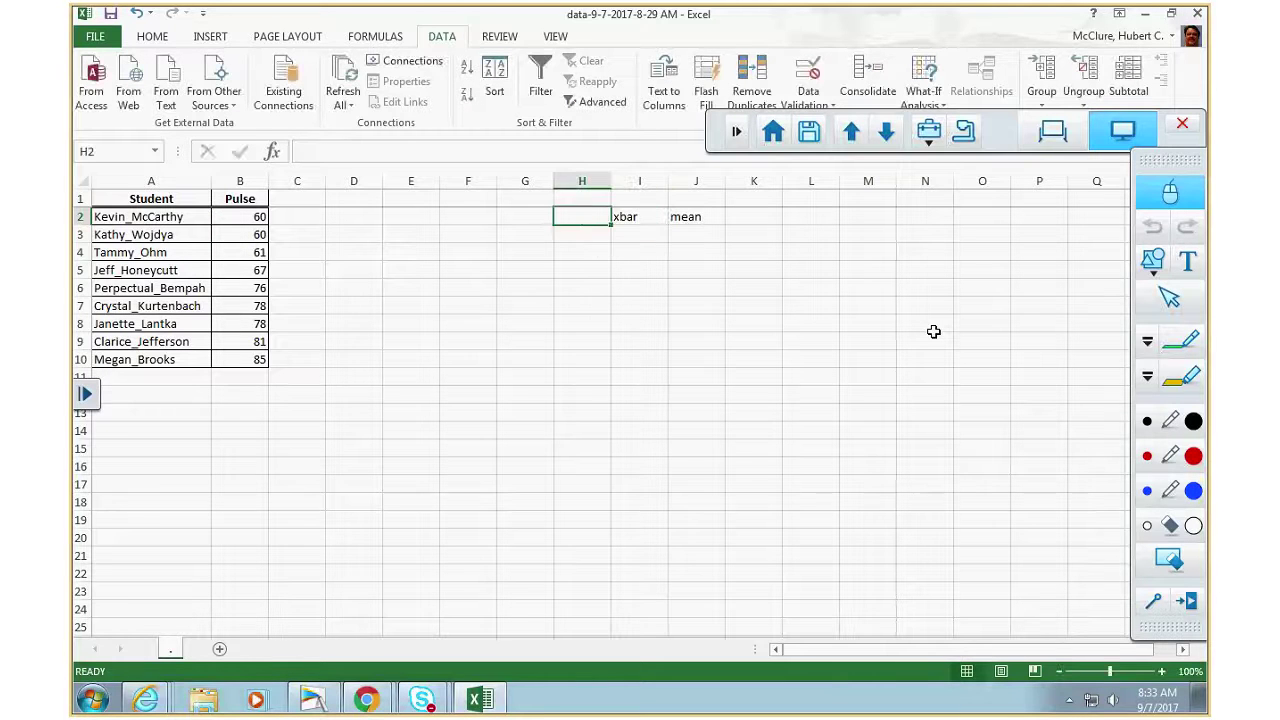
type("av")
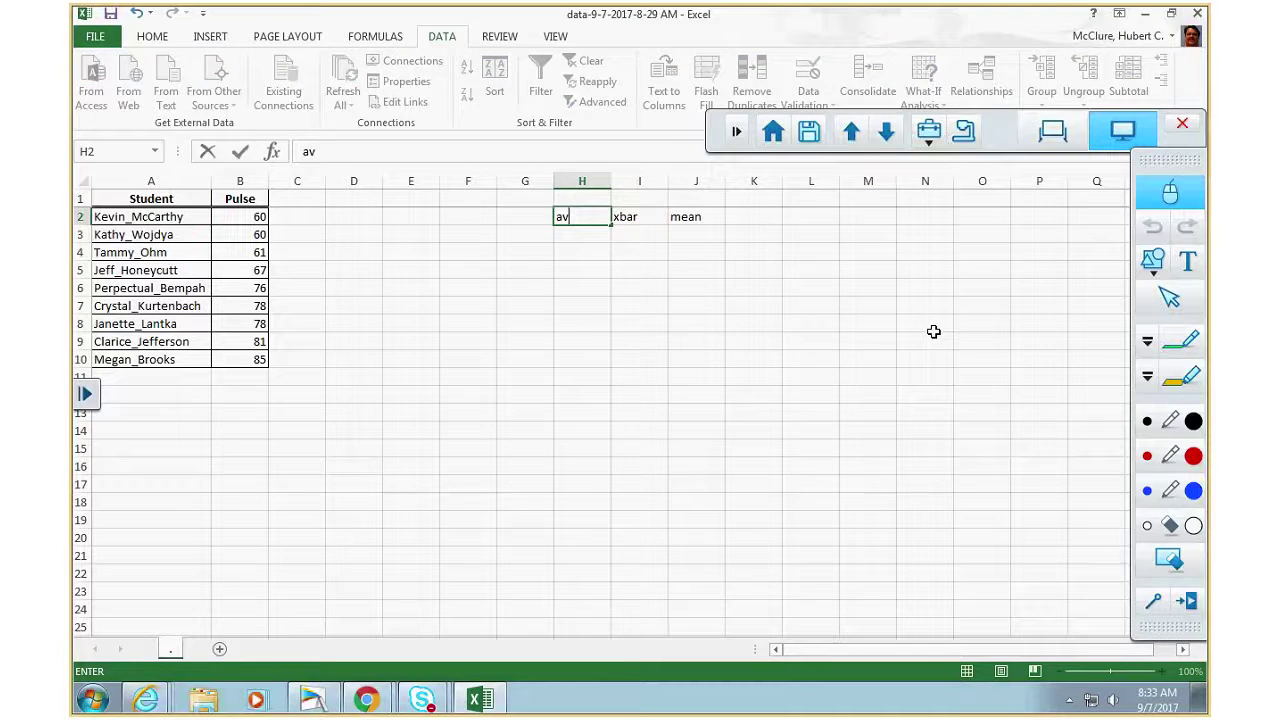
type("e")
key("Left")
type("mew")
key("Right")
Change the label in cell J2 to "mean="
key("Right")
key("Right")
key("Right")
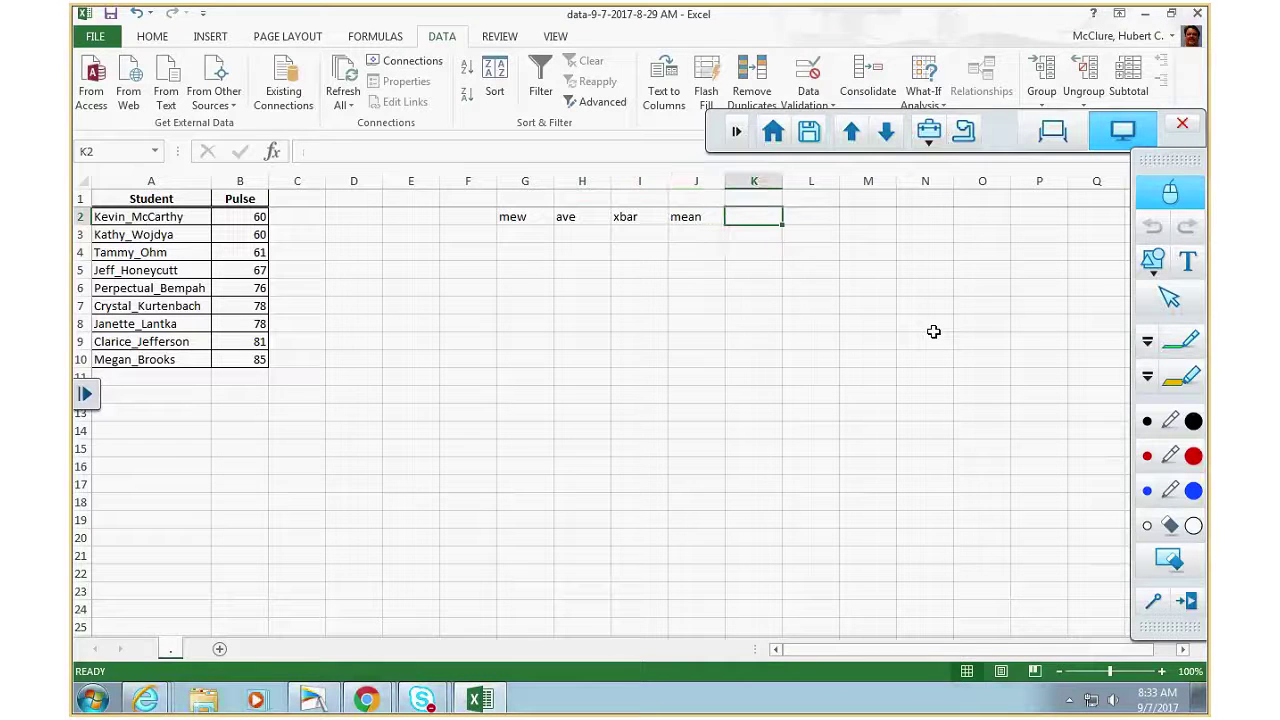
key("Left")
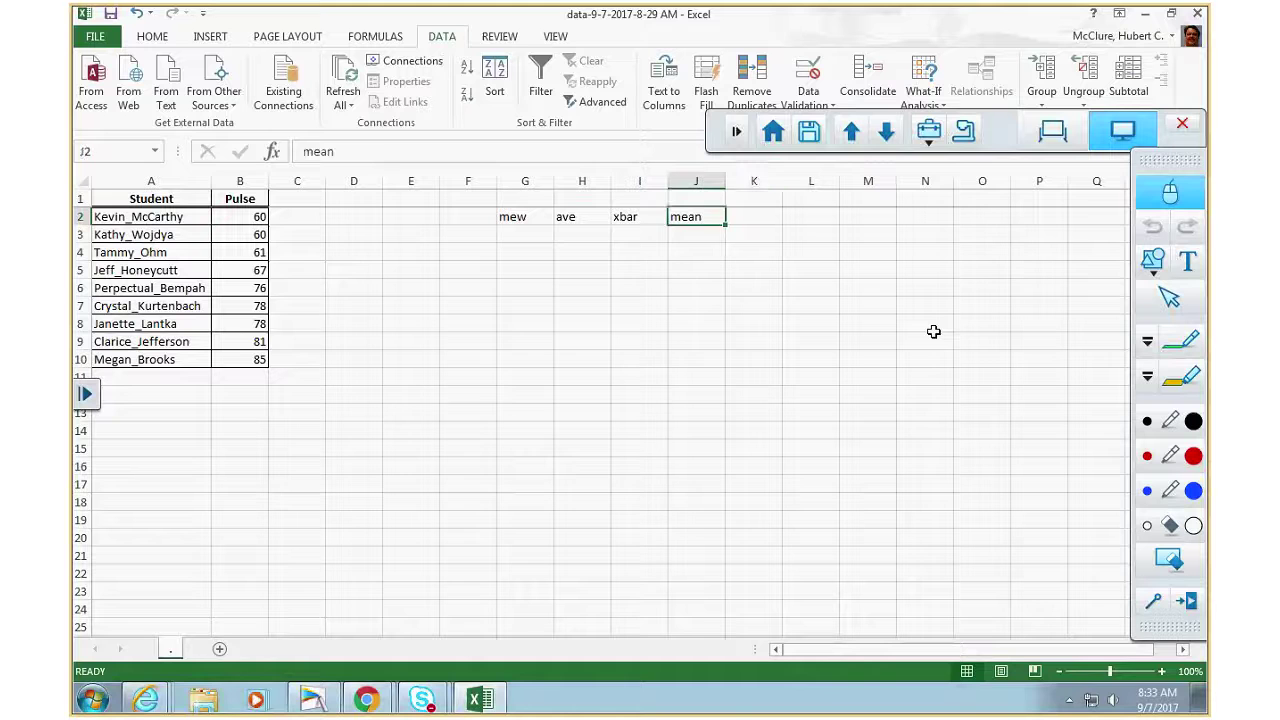
type("mean=")
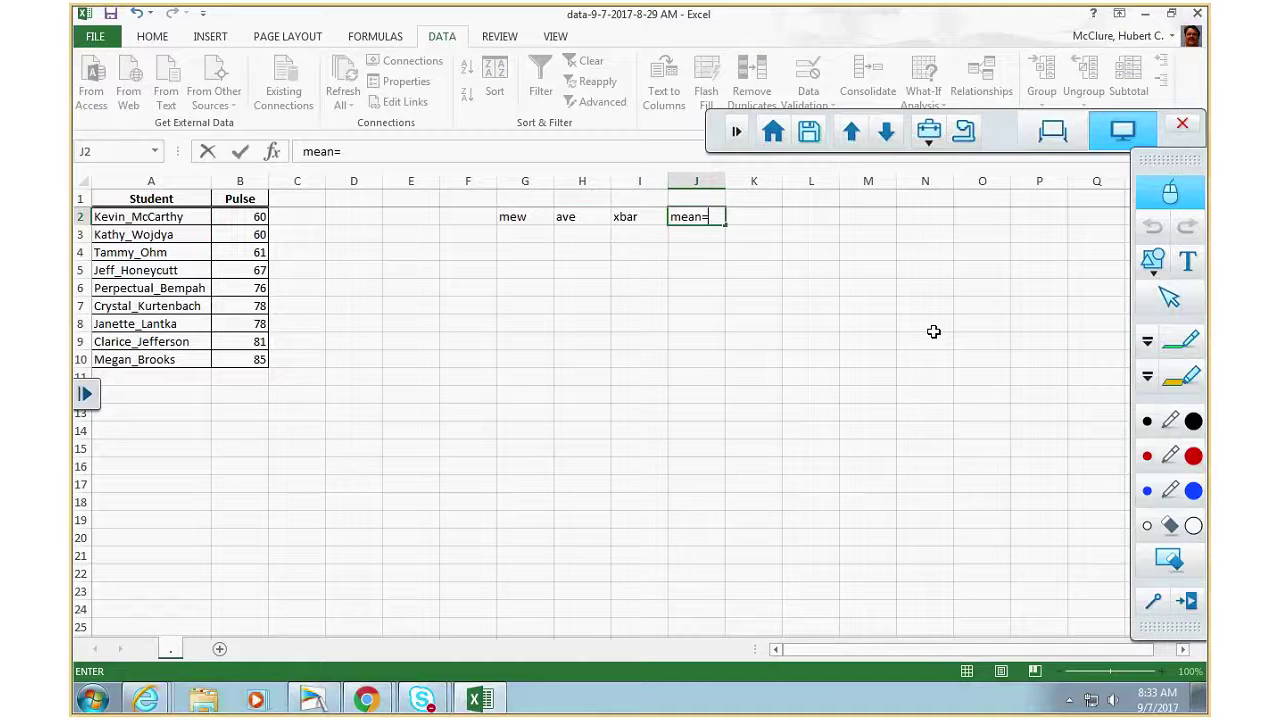
key("Right")
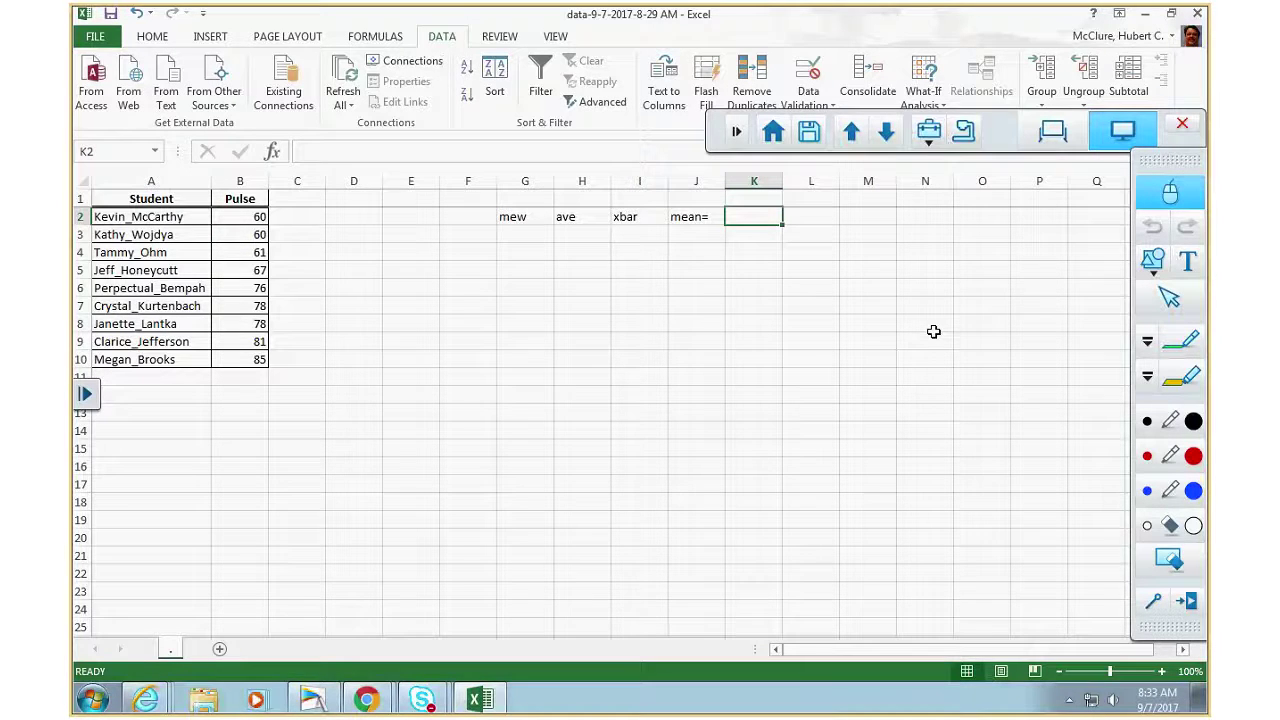
Try to calculate the mean pulse in cell K2 with the formula =B2:B10/9
type("=")
left_click_drag(230, 216, 260, 360)
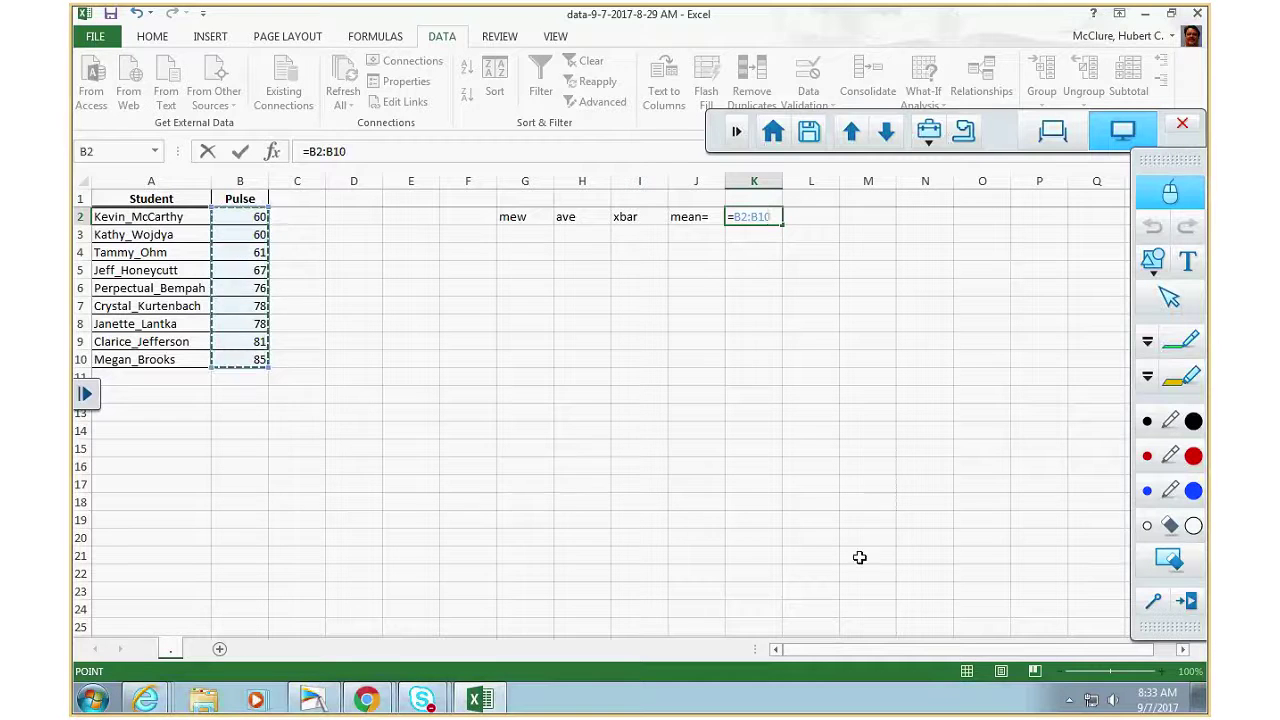
left_click(352, 151)
type("/")
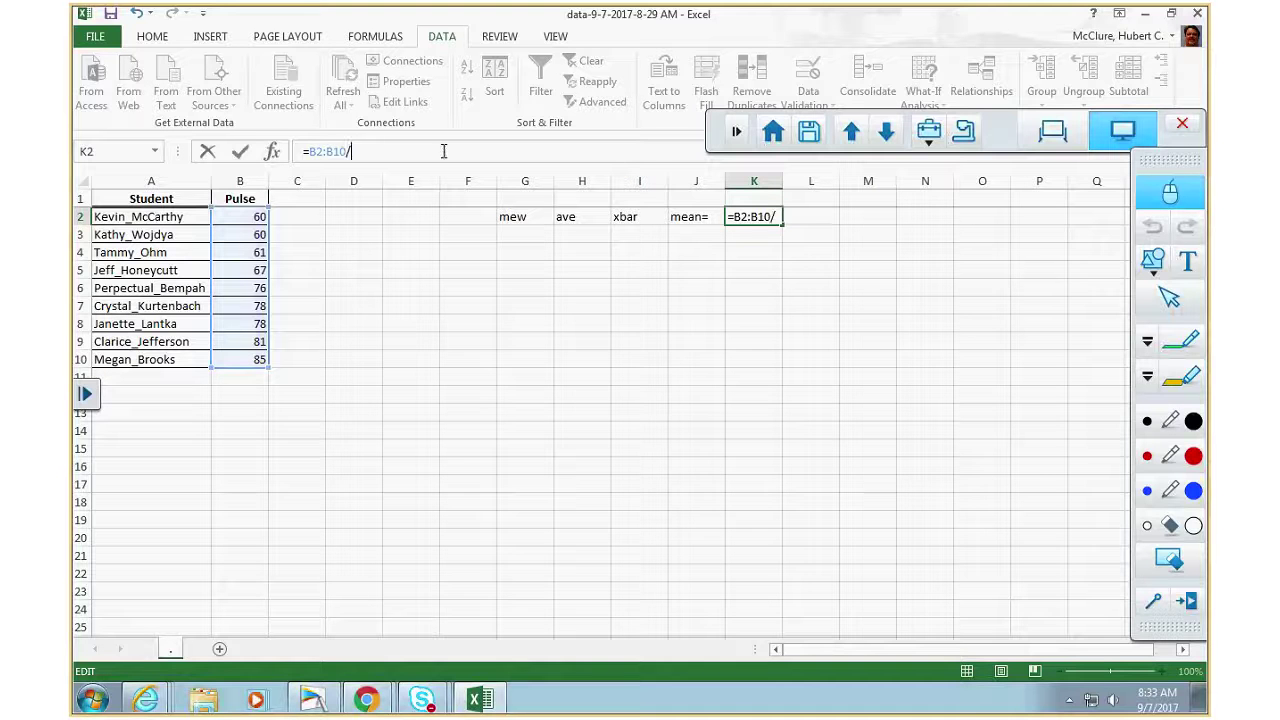
left_click(246, 361)
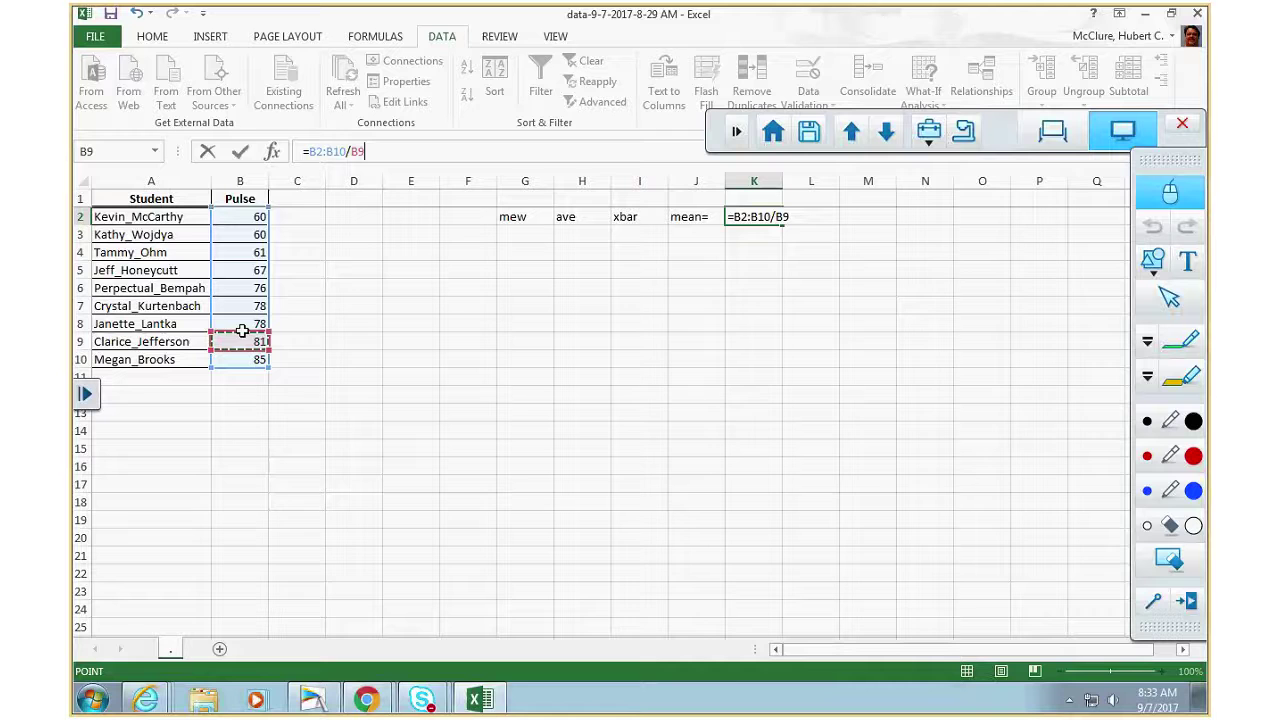
left_click(240, 288)
left_click(244, 252)
left_click(248, 236)
left_click(244, 214)
left_click_drag(391, 163, 411, 202)
key("BackSpace")
key("BackSpace")
type("9")
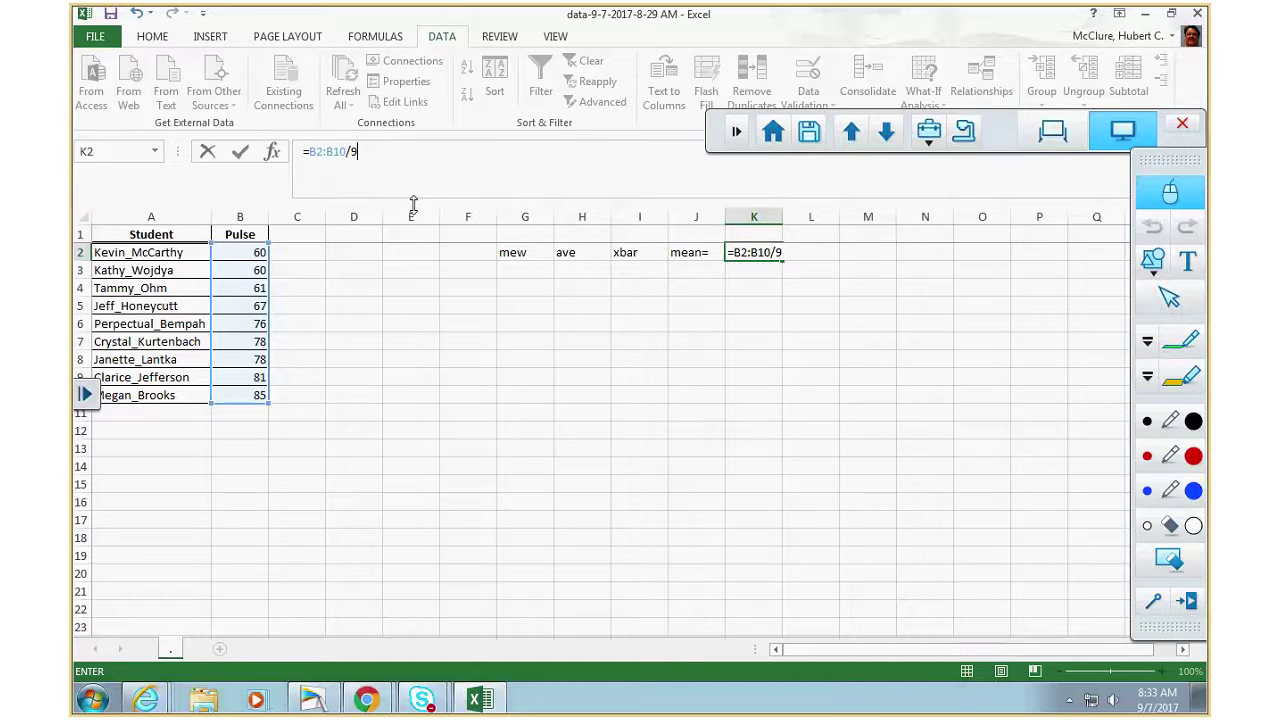
key("Return")
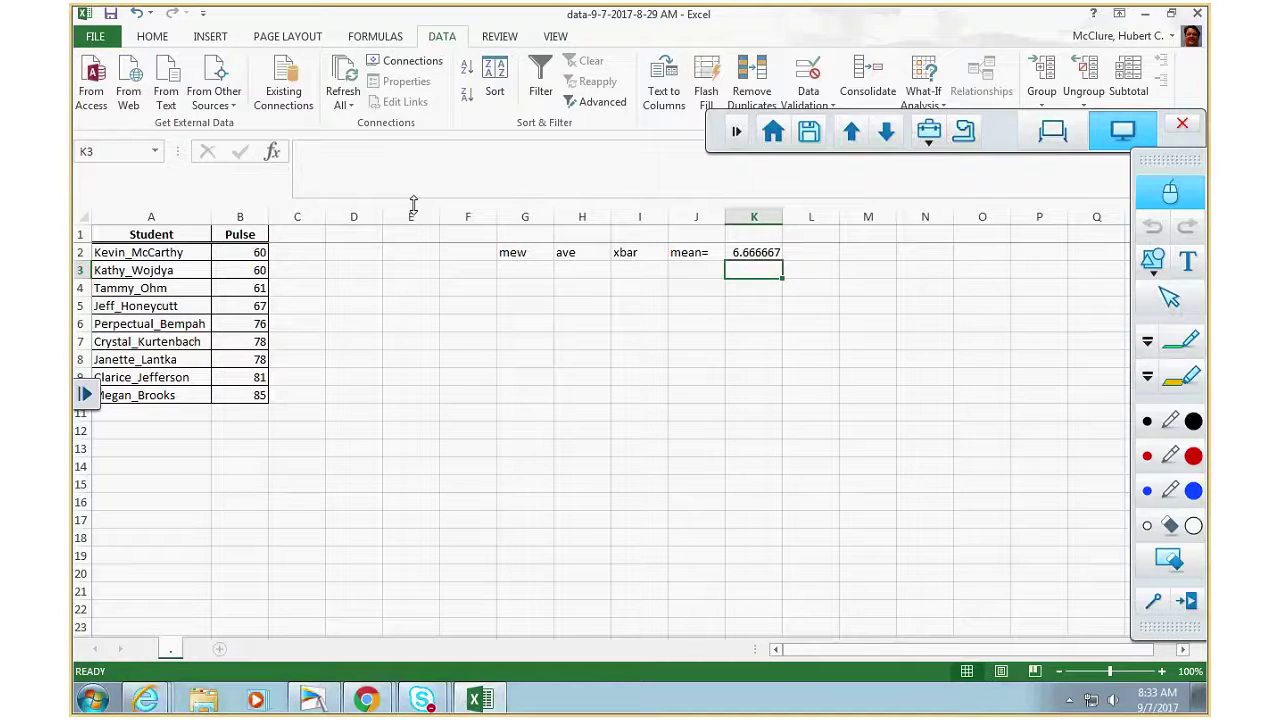
Go through the pulse values in column B one by one to count them
left_click(252, 271)
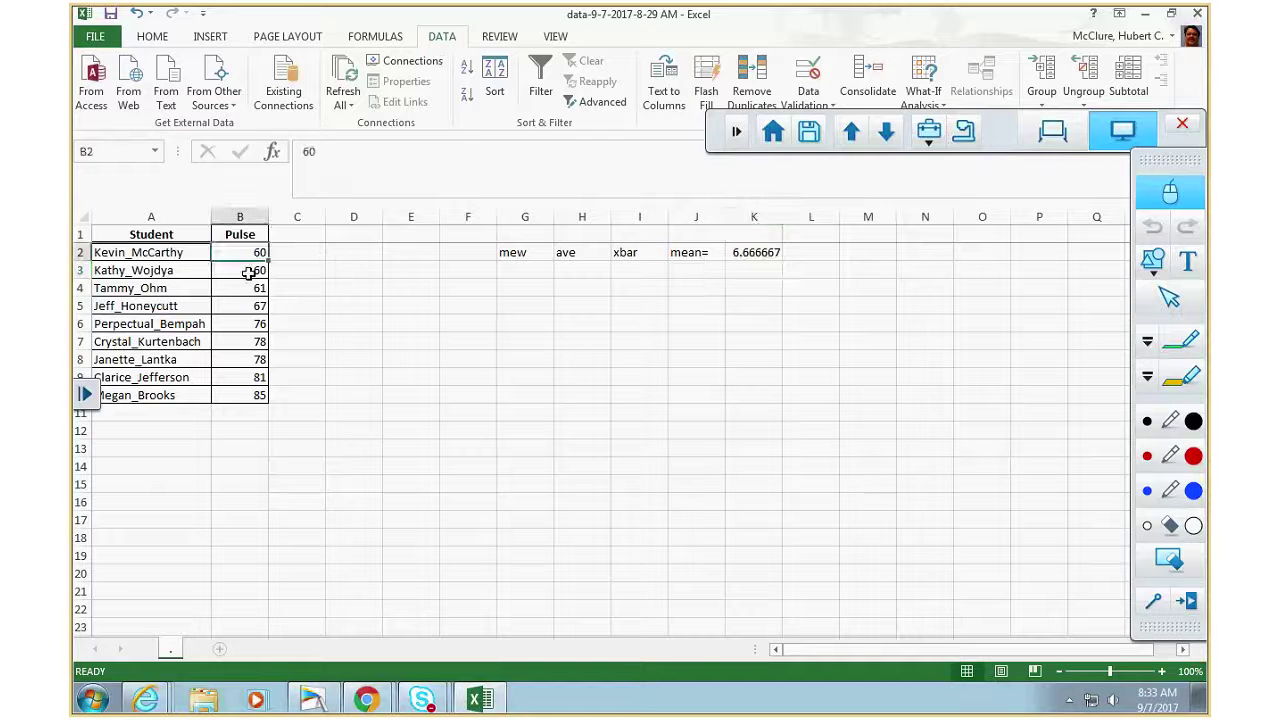
left_click(250, 288)
left_click(247, 306)
left_click(245, 326)
left_click(246, 342)
left_click(247, 360)
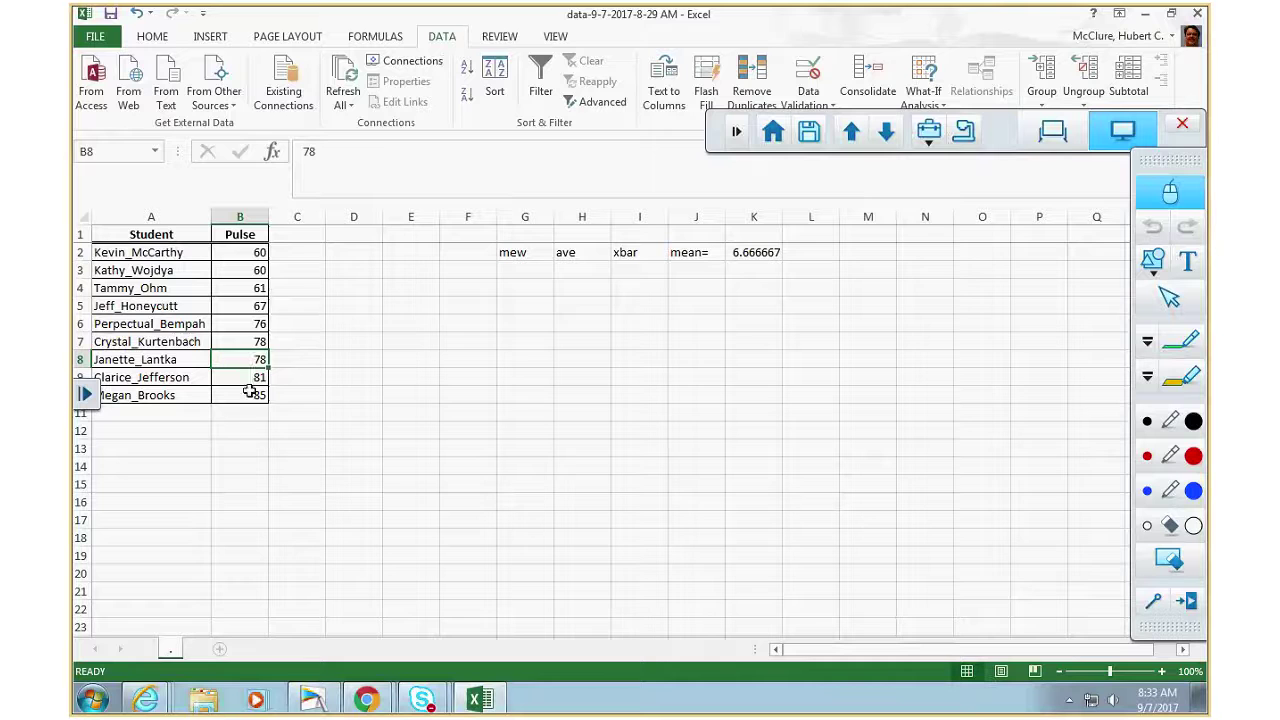
Replace the mean formula in cell K2 with =SUM(B2:B10)/9
left_click(748, 252)
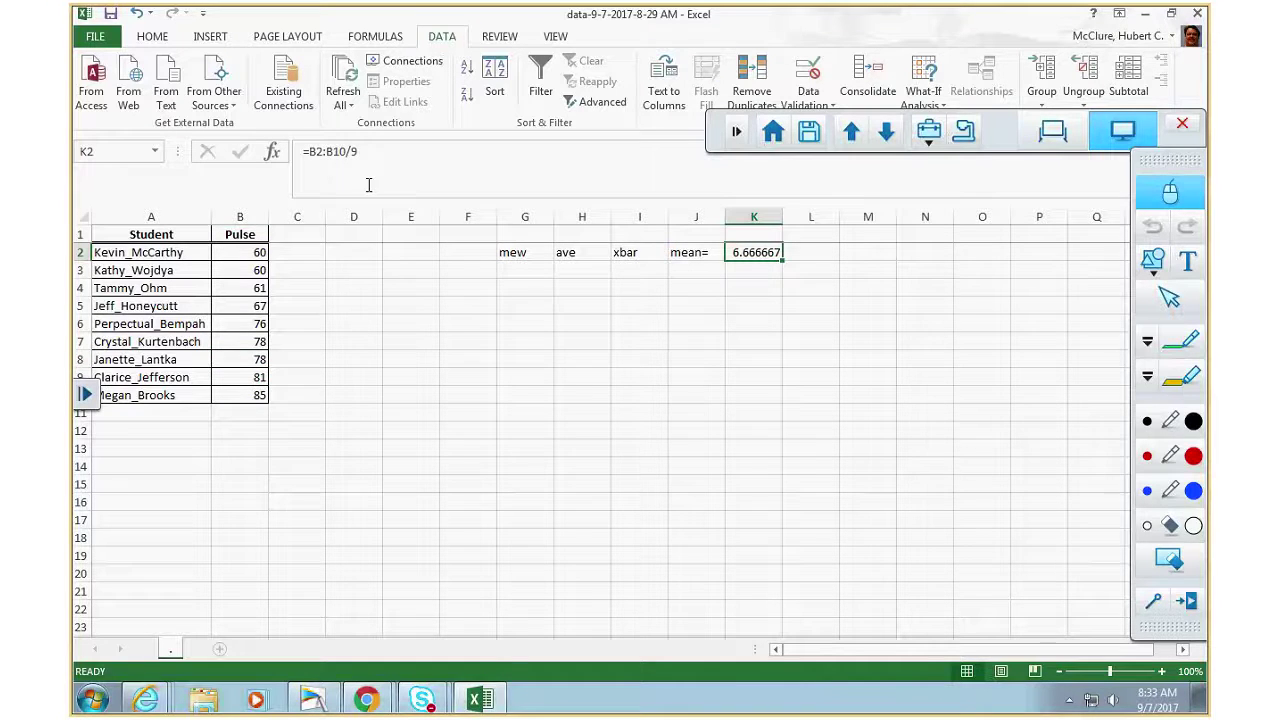
left_click(366, 151)
left_click_drag(366, 151, 303, 151)
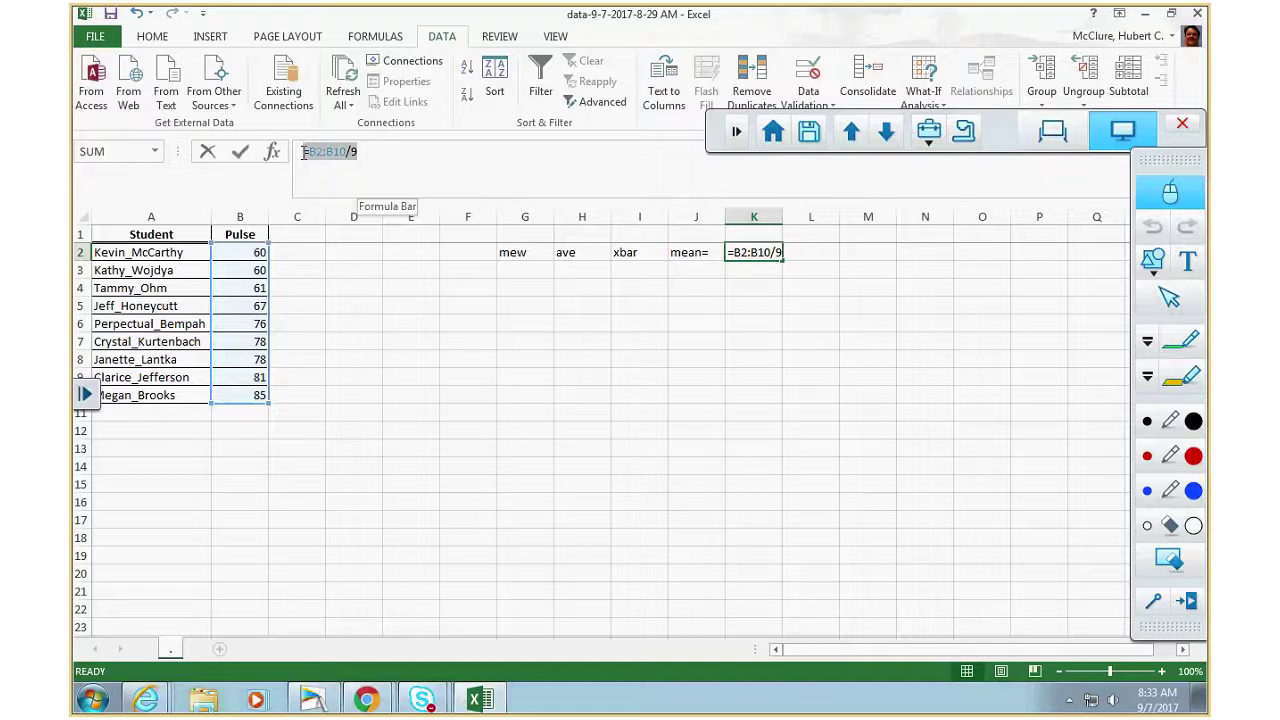
type("=")
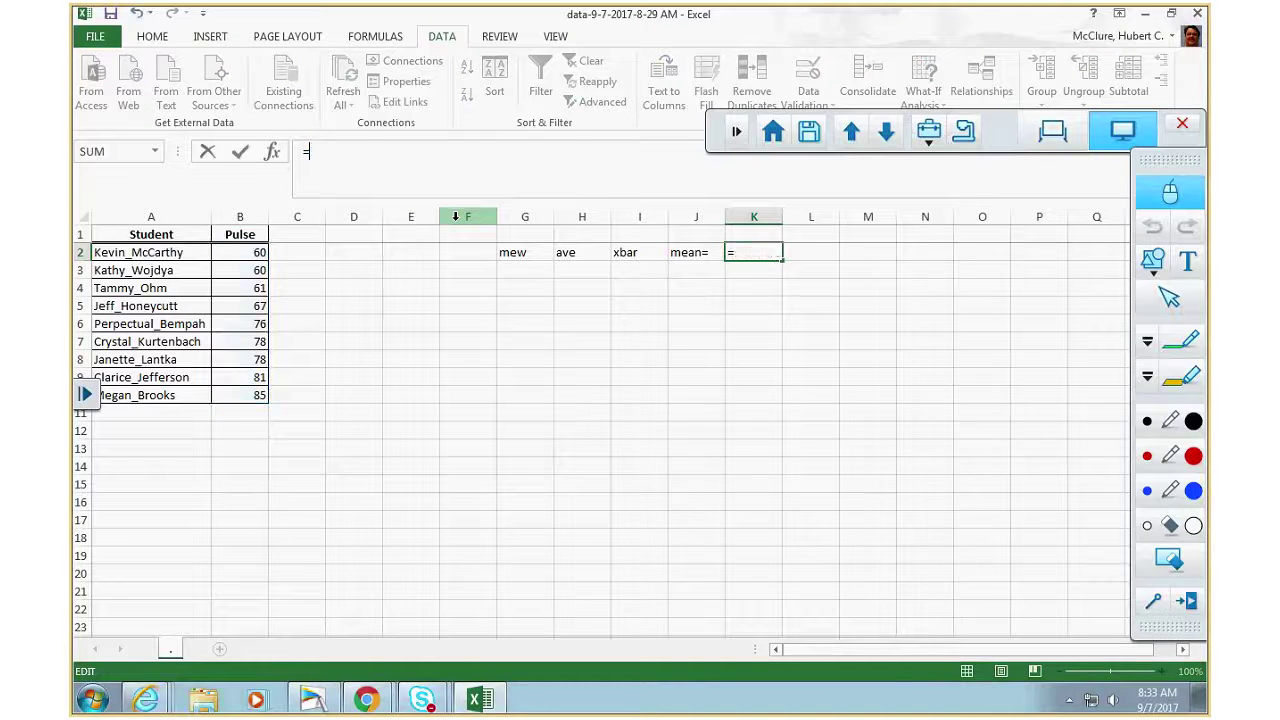
key("BackSpace")
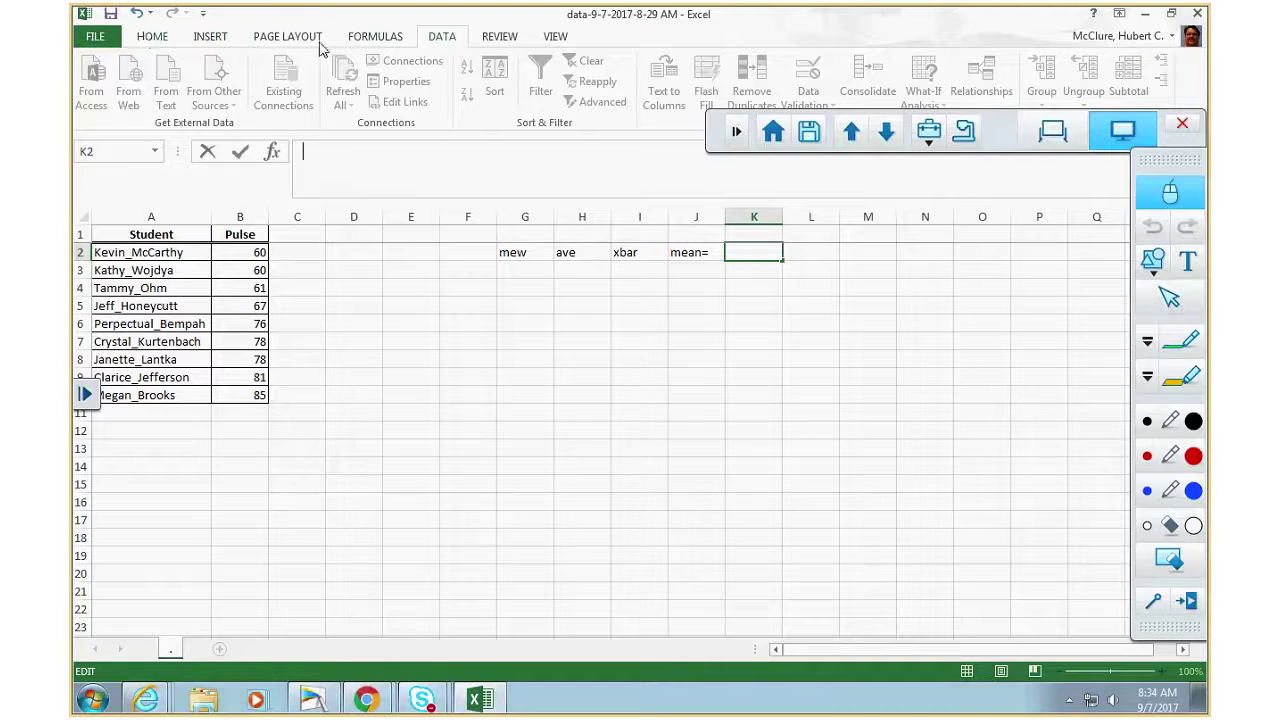
left_click(145, 36)
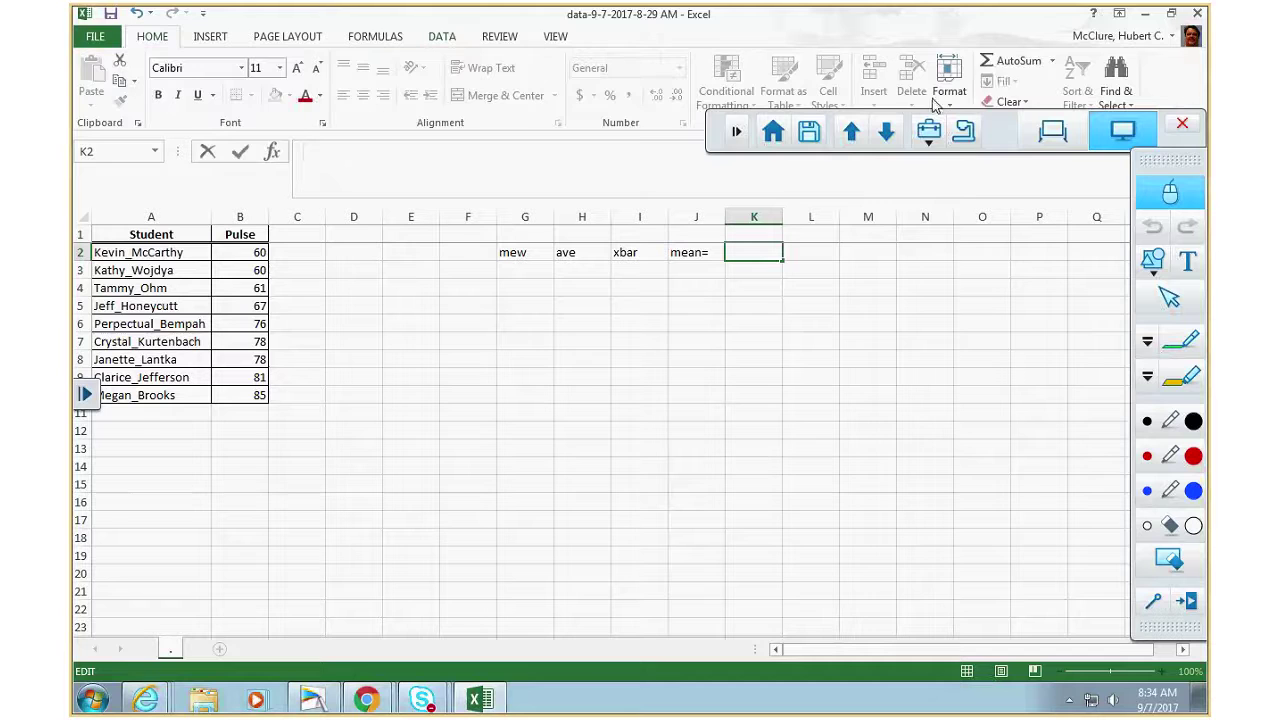
left_click(1016, 61)
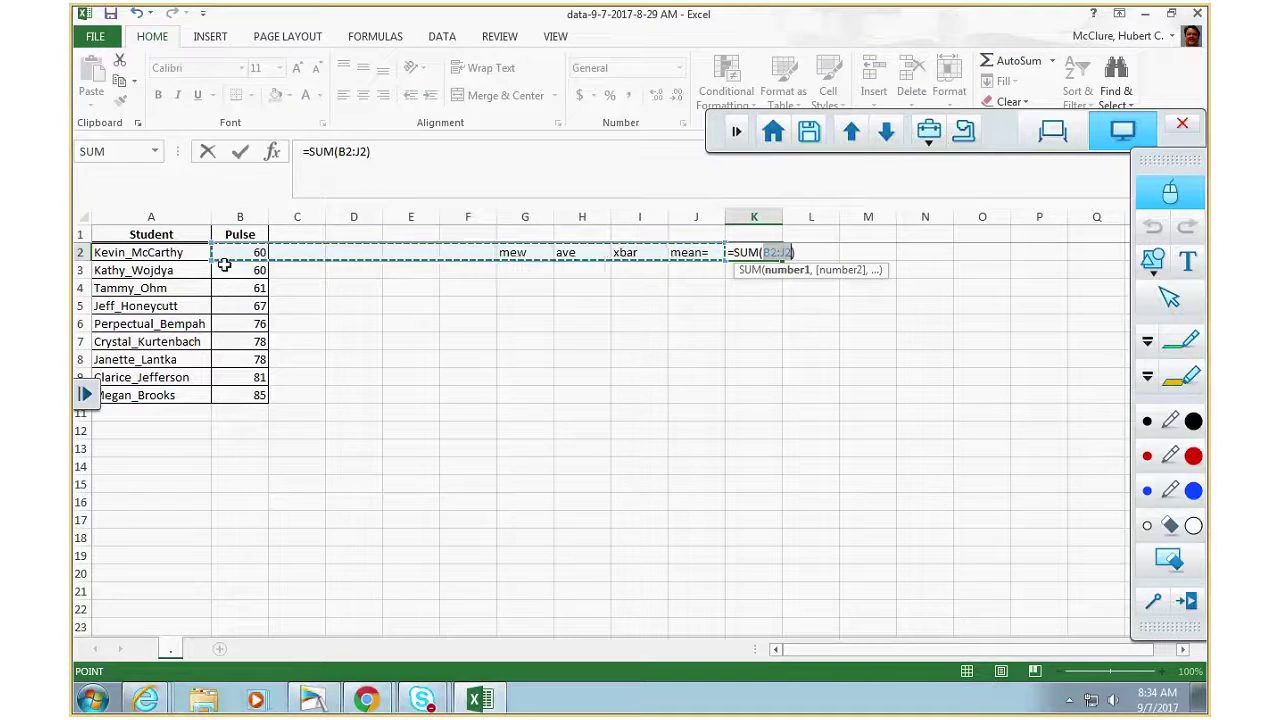
left_click_drag(227, 252, 251, 395)
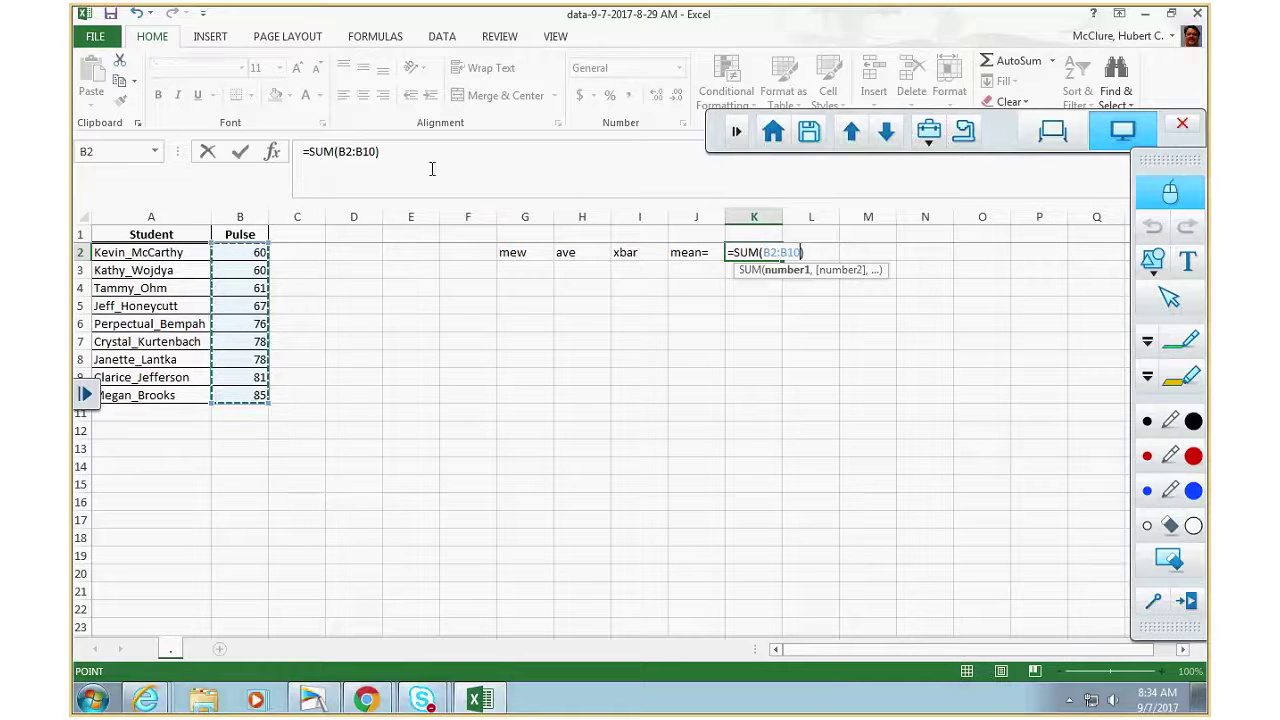
left_click(405, 152)
type("/9")
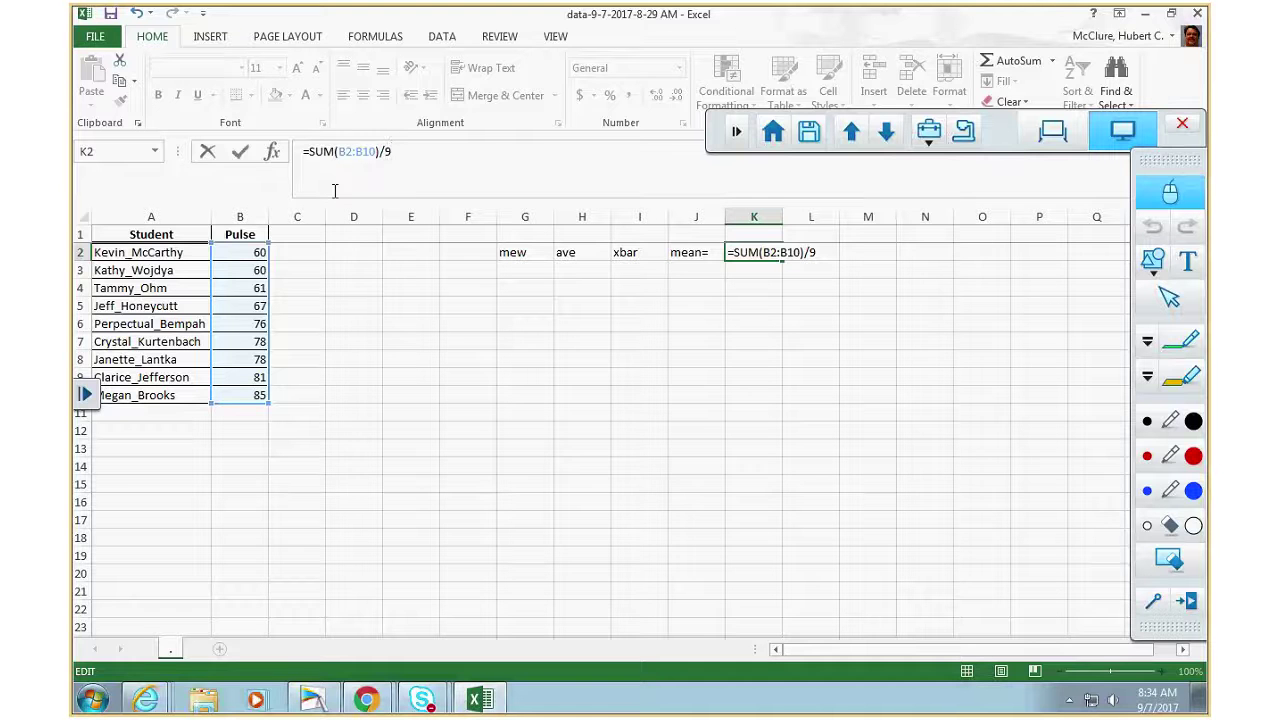
key("Return")
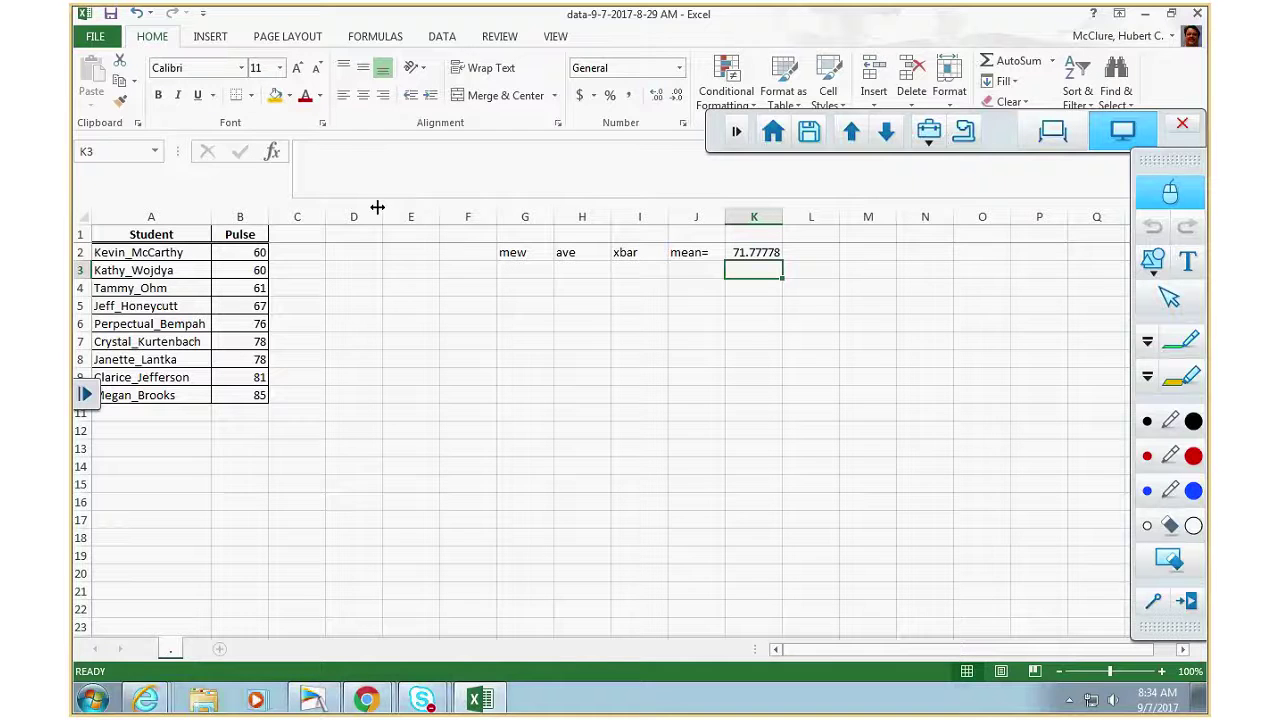
Enter the label "median=" in cell J3, below the mean label
key("Left")
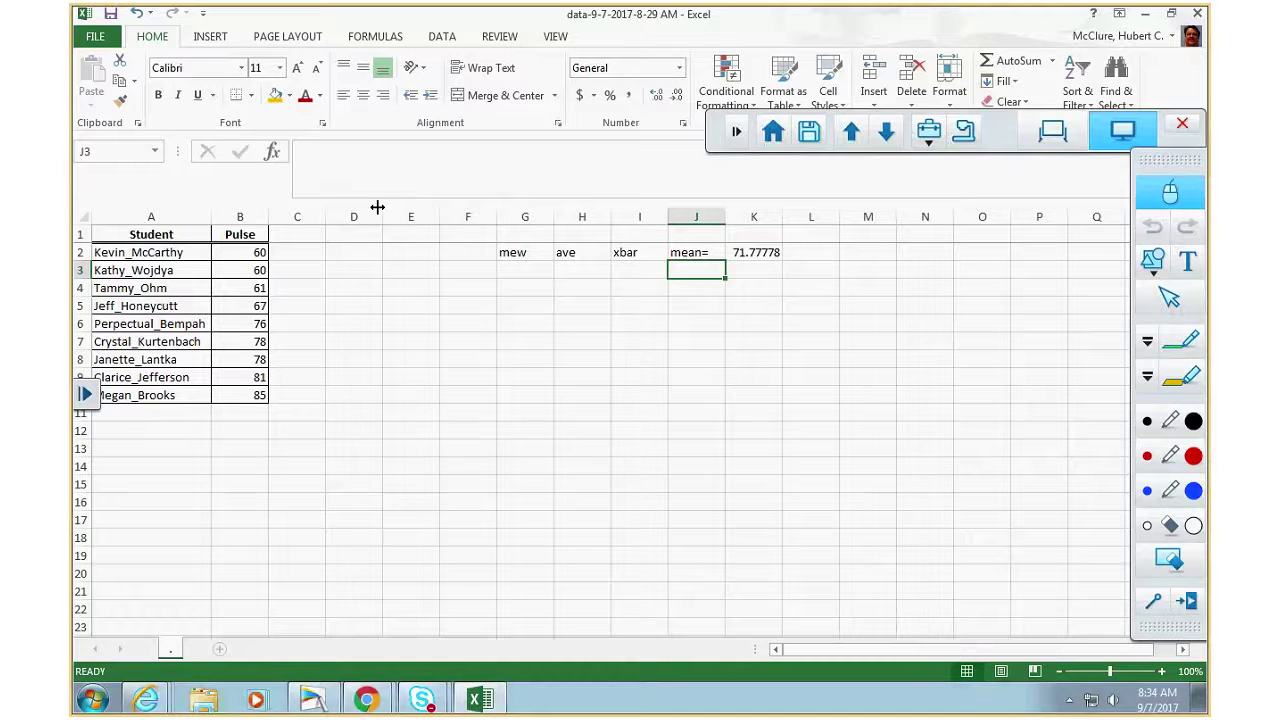
type("medfian")
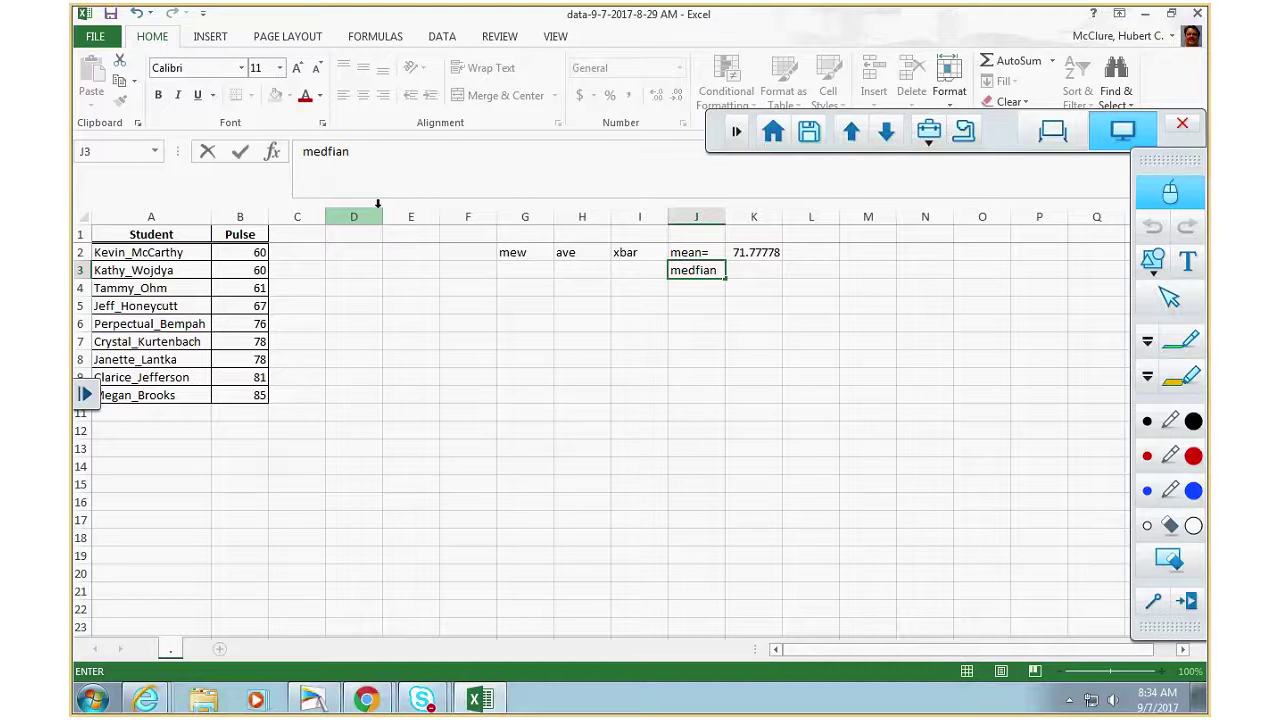
key("BackSpace")
key("BackSpace")
key("BackSpace")
key("BackSpace")
type("ian=")
key("Return")
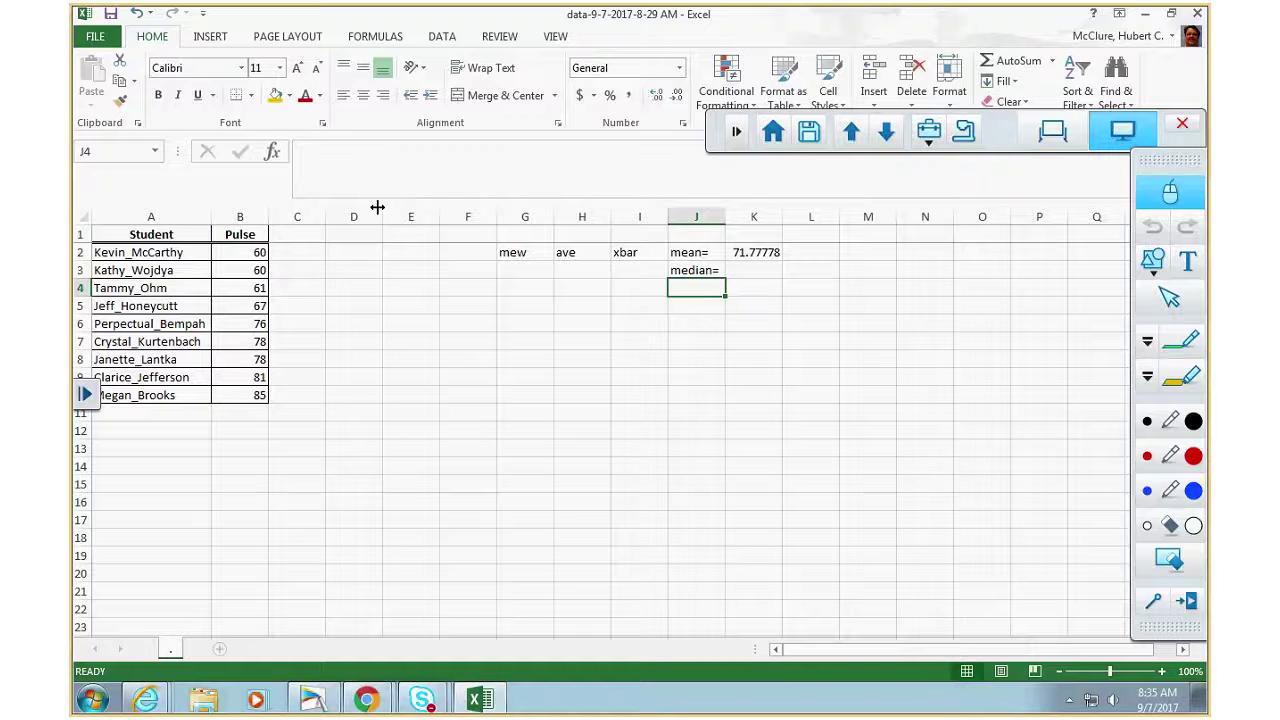
Go down the sorted pulse values from B2 to B10 to locate the middle value for the median
key("Up")
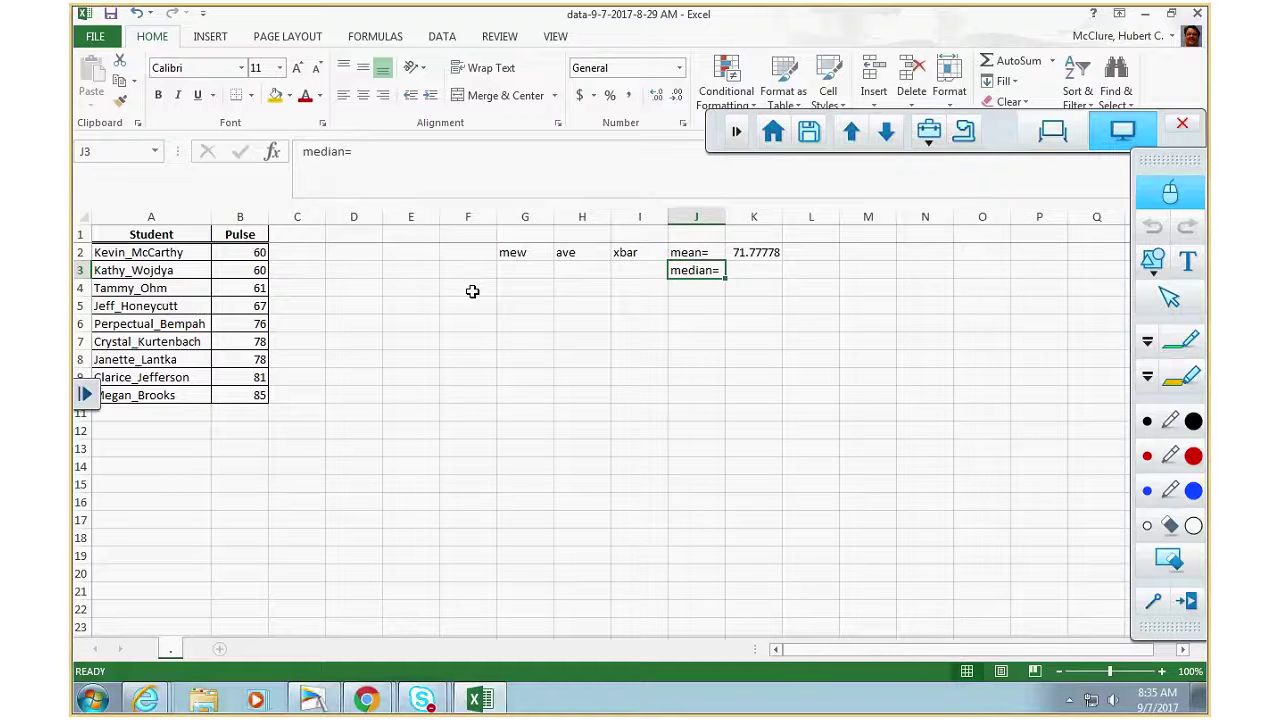
left_click(237, 253)
key("Down")
key("Down")
key("Down")
key("Down")
key("Down")
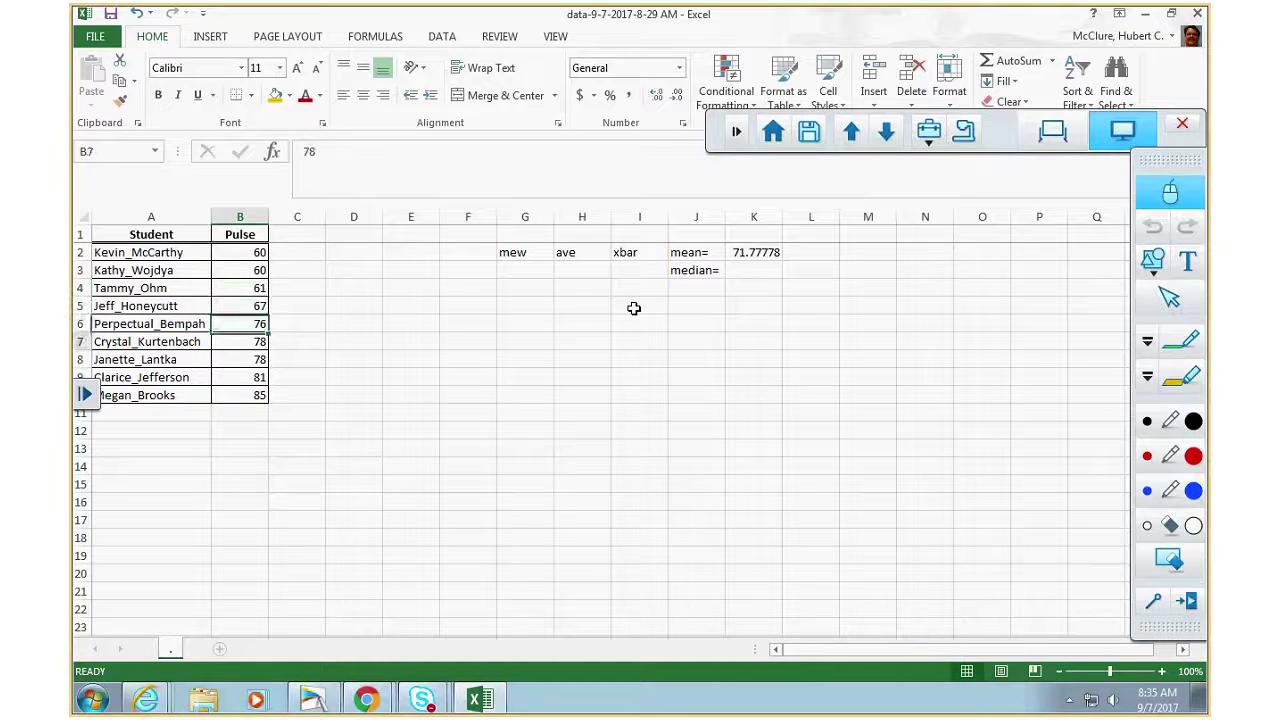
key("Down")
key("Down")
key("Down")
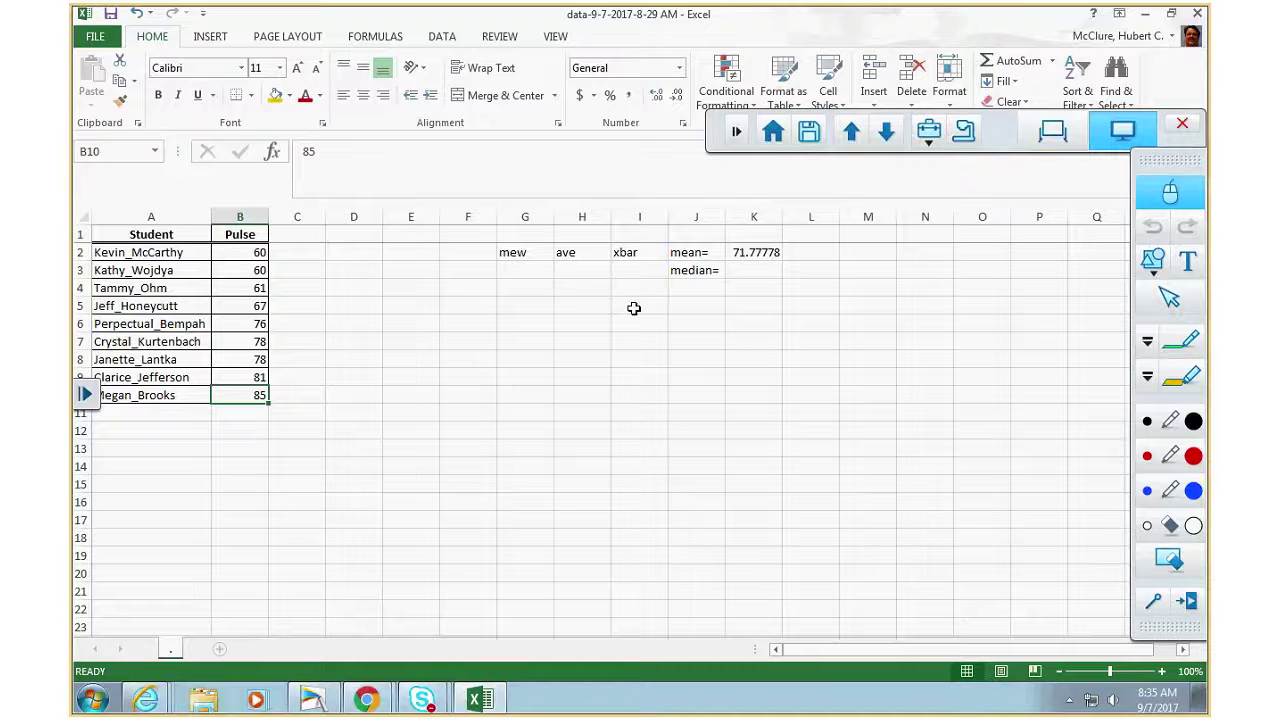
left_click(745, 271)
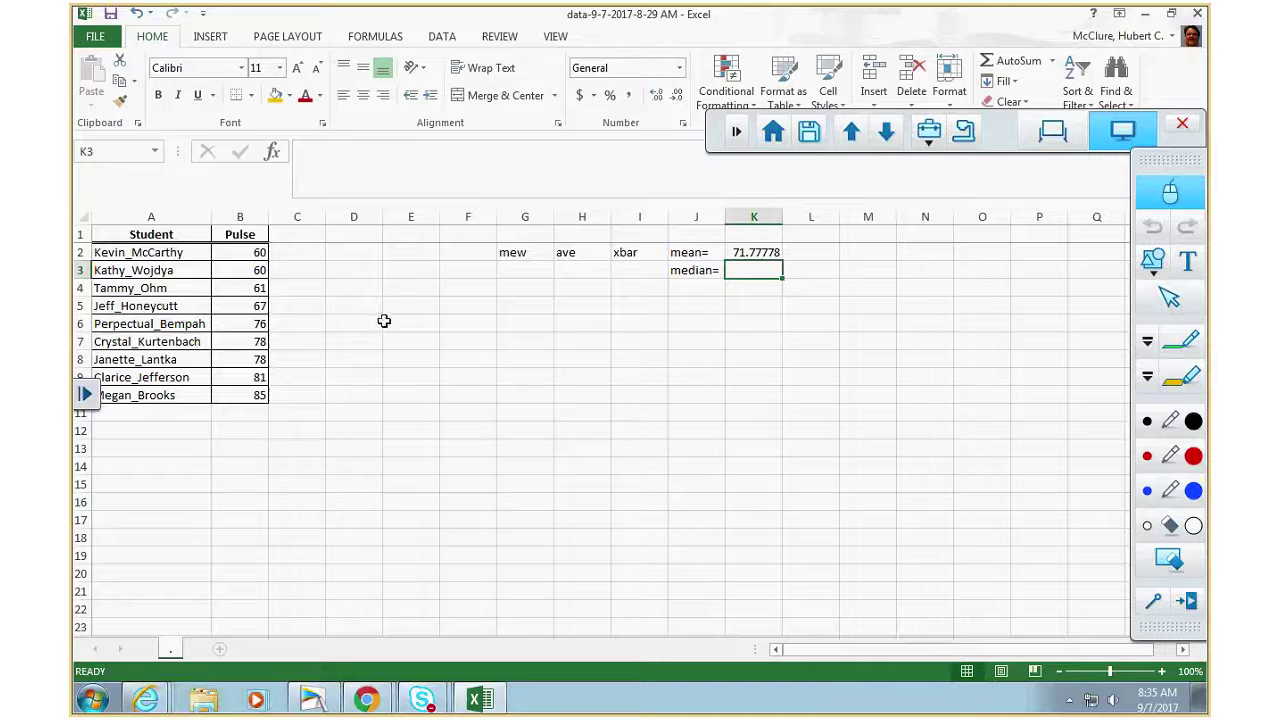
Apply the current gold fill colour to the middle pulse value in B6 and to the median result cell K3
left_click(253, 323)
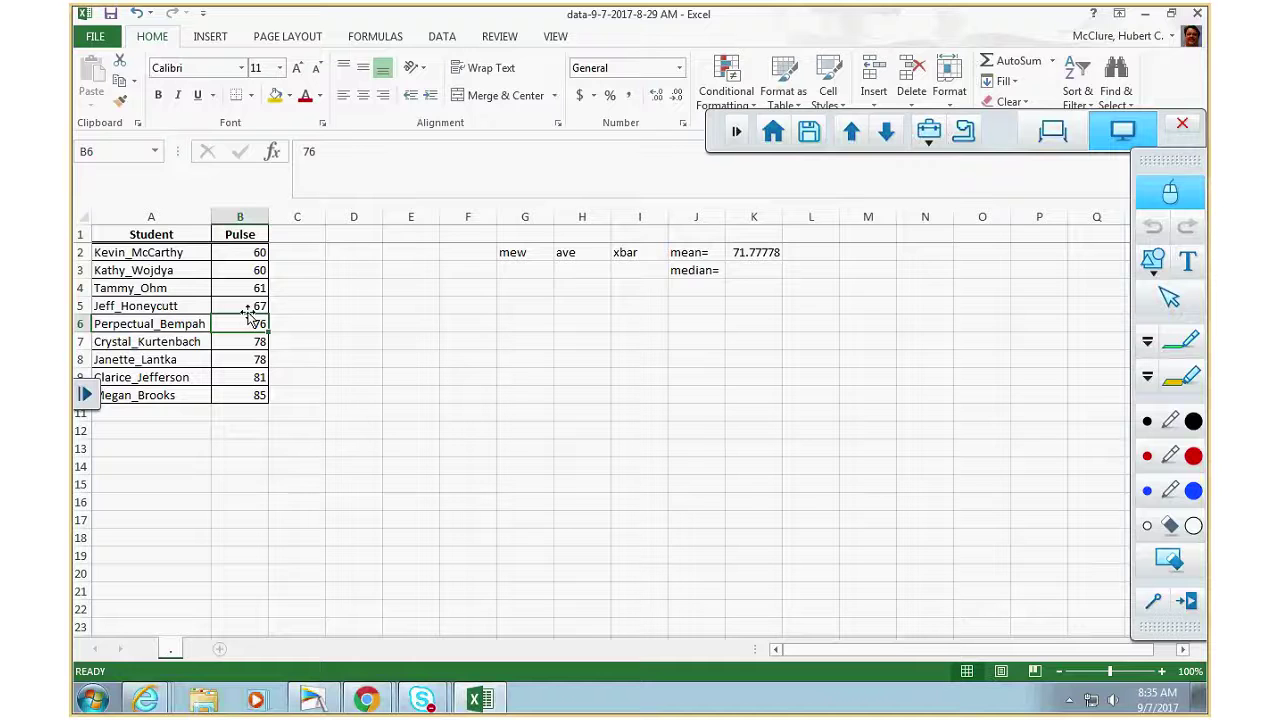
left_click(275, 95)
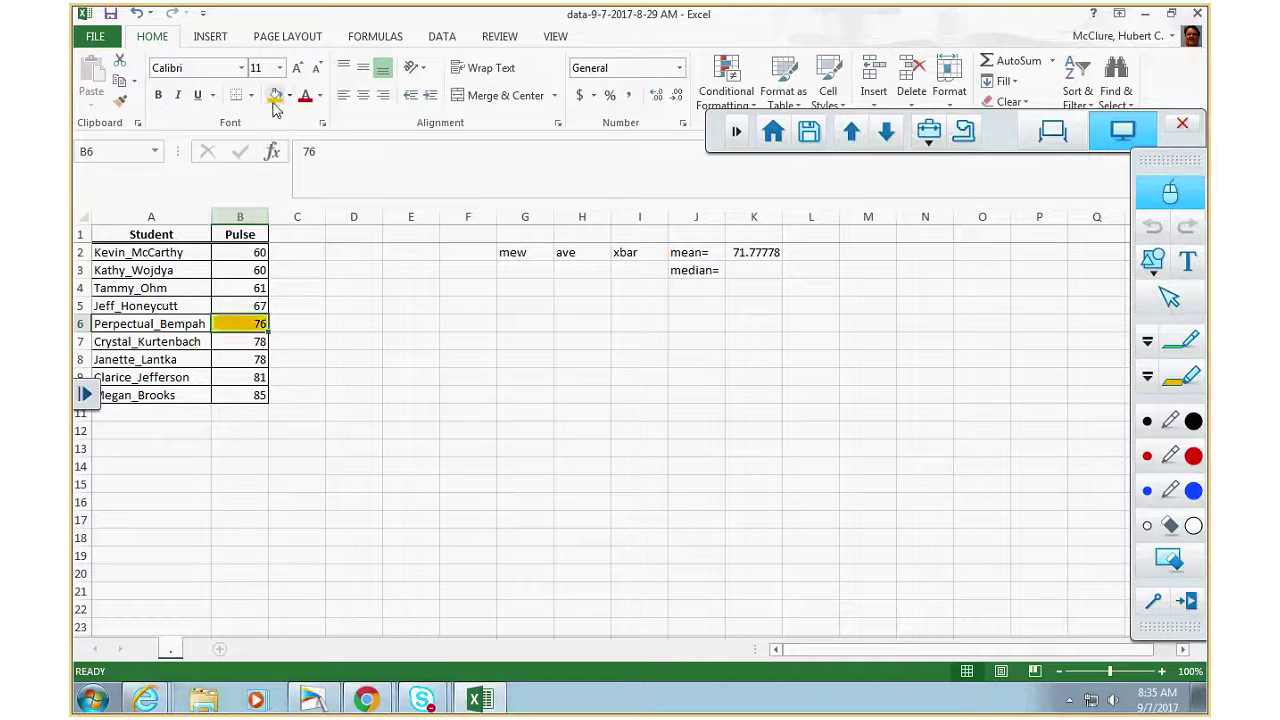
left_click(761, 274)
left_click(275, 95)
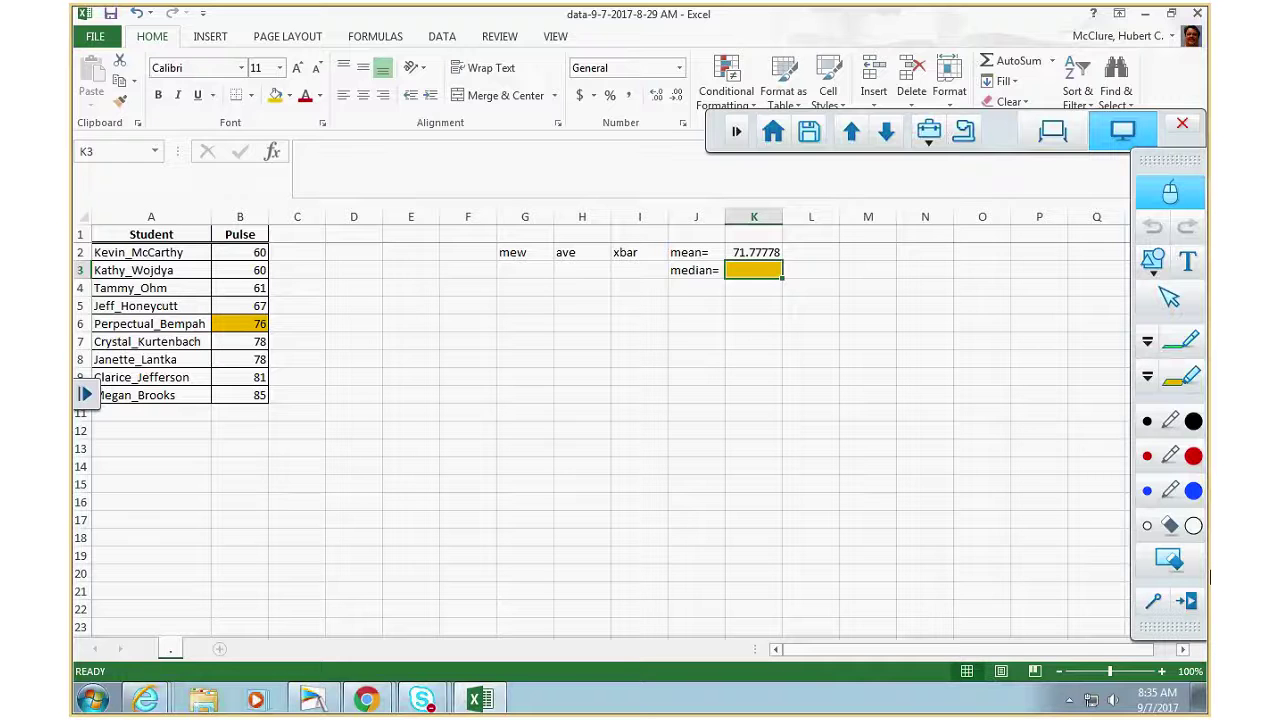
Set the median in cell K3 with the reference formula =B6
type("=")
left_click(257, 323)
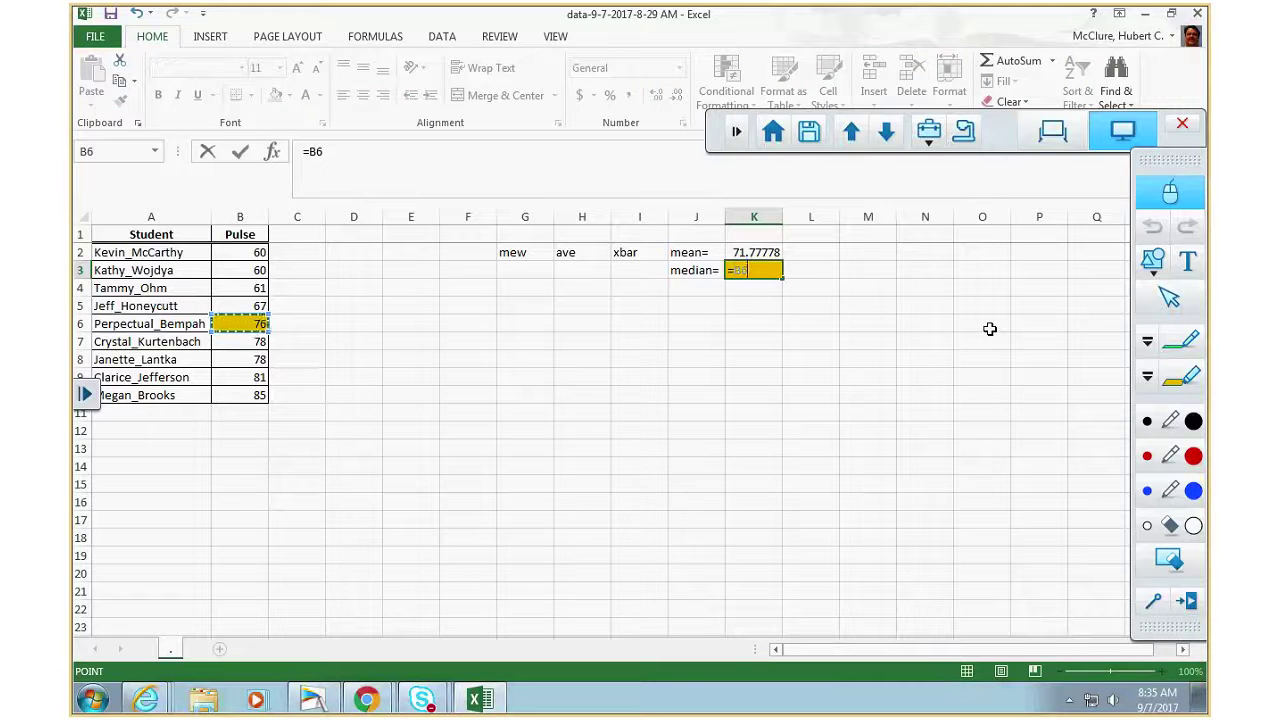
key("Return")
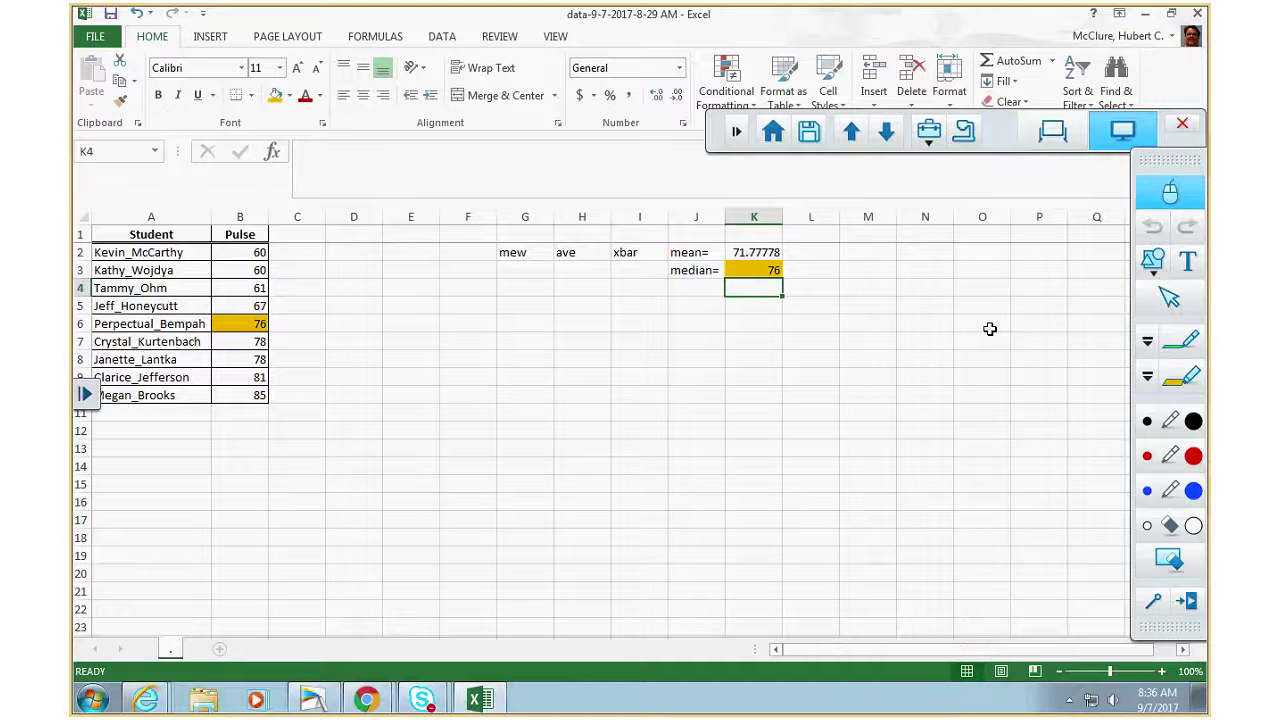
Enter the label "most=" in cell J4
left_click(690, 288)
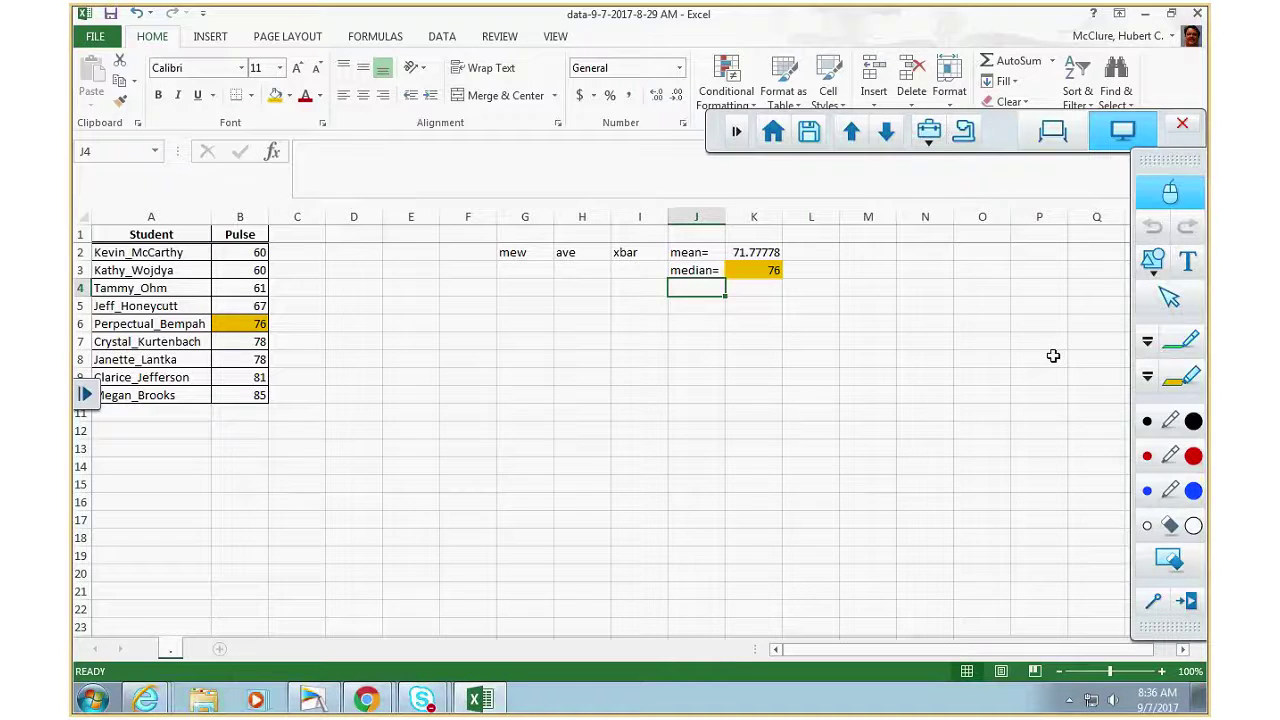
type("most")
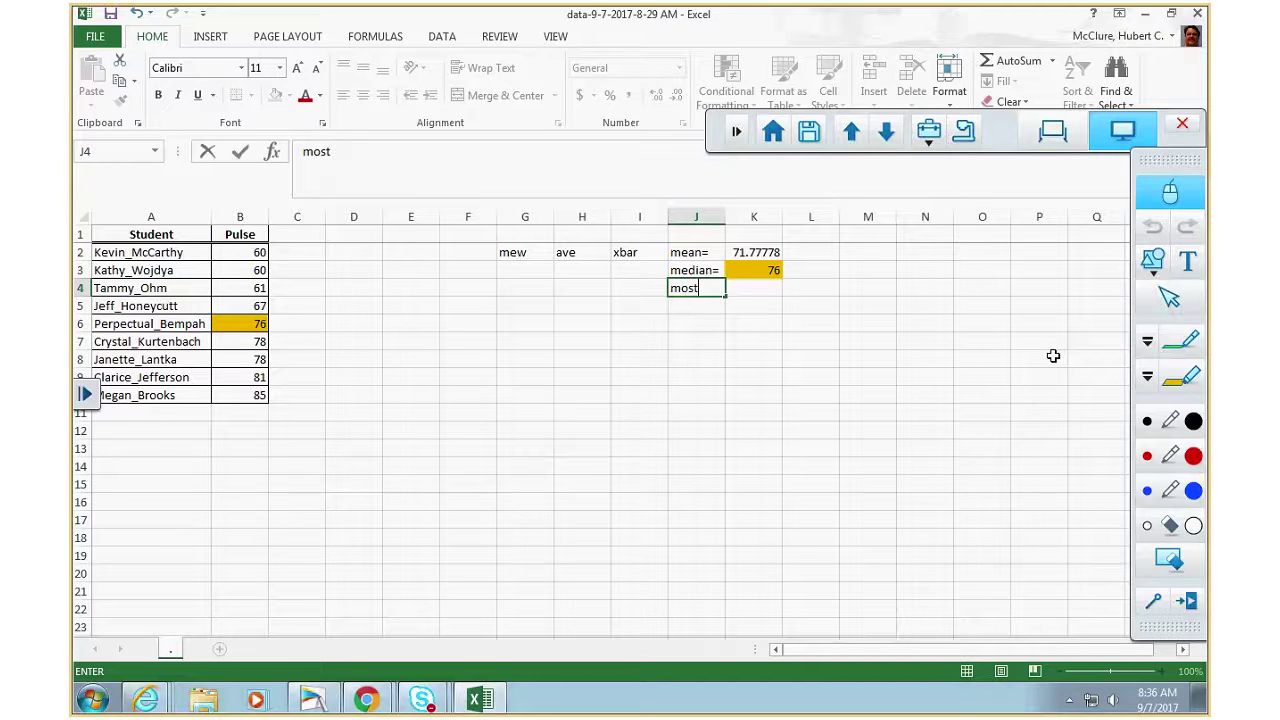
type("=")
key("Tab")
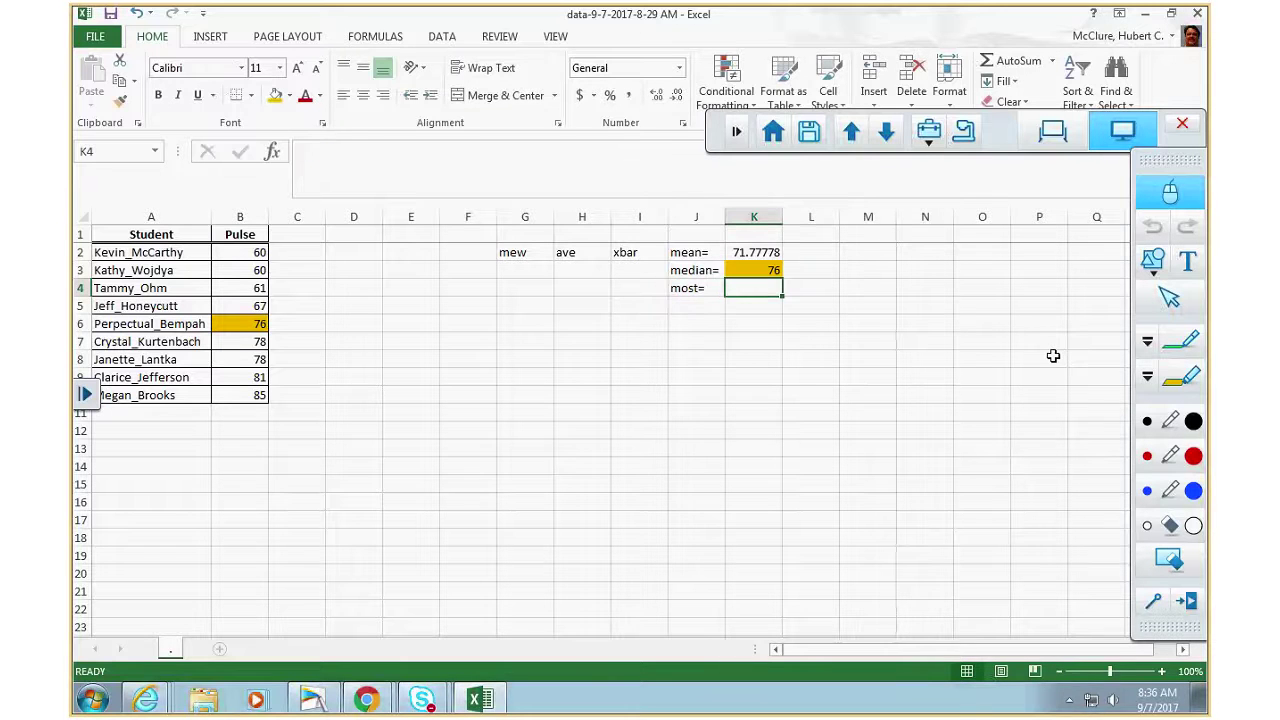
Change the label in cell J4 to "mode="
key("Left")
type("mode")
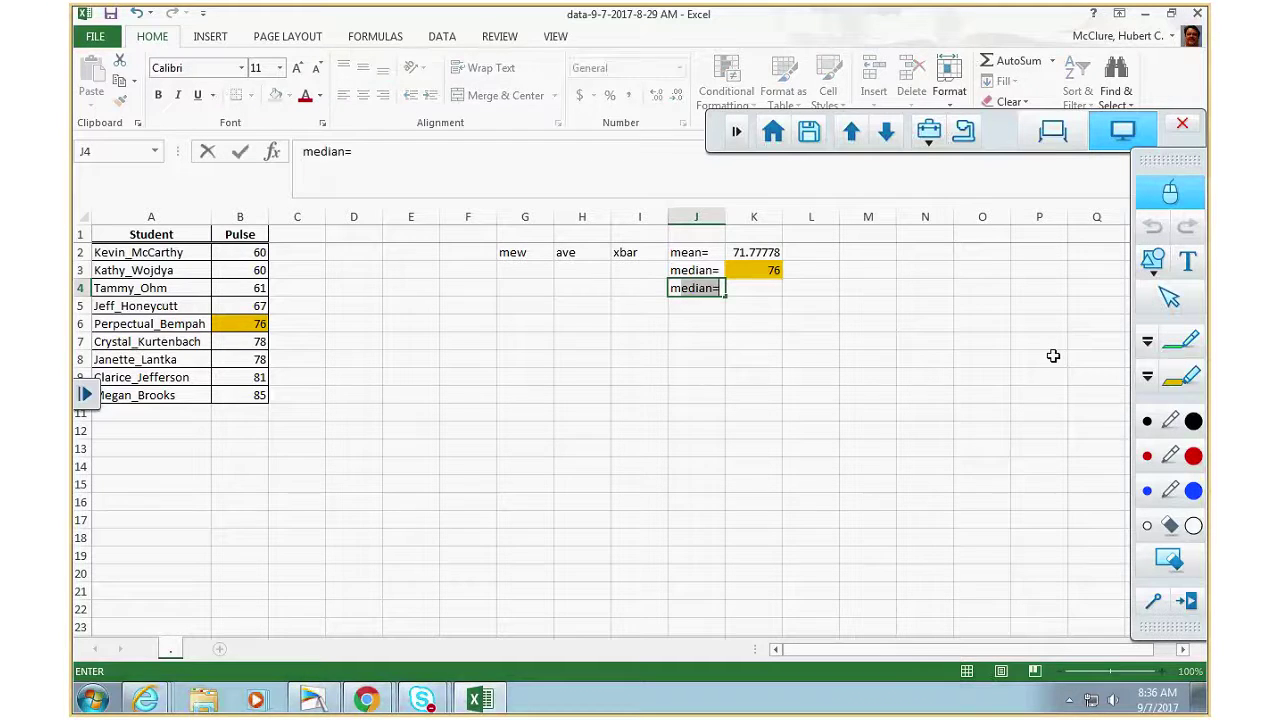
type("=")
key("Right")
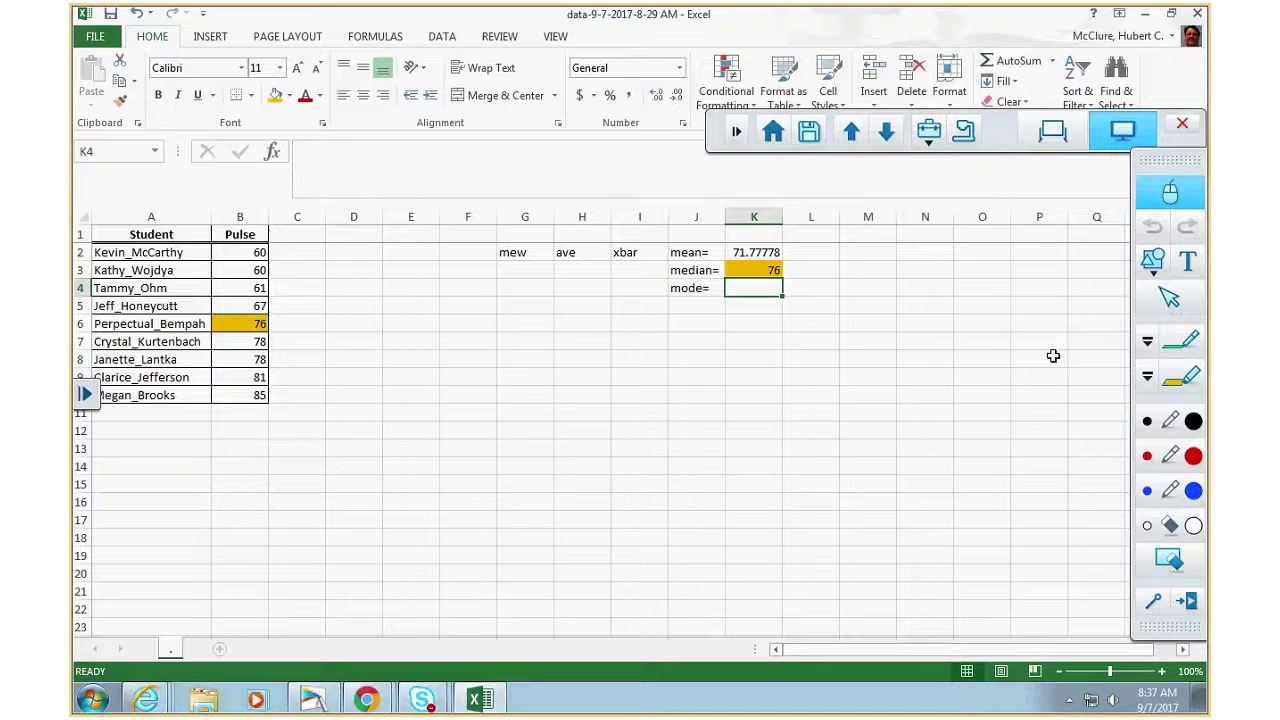
Enter 78 as the mode in cell K4
type("78")
key("Return")
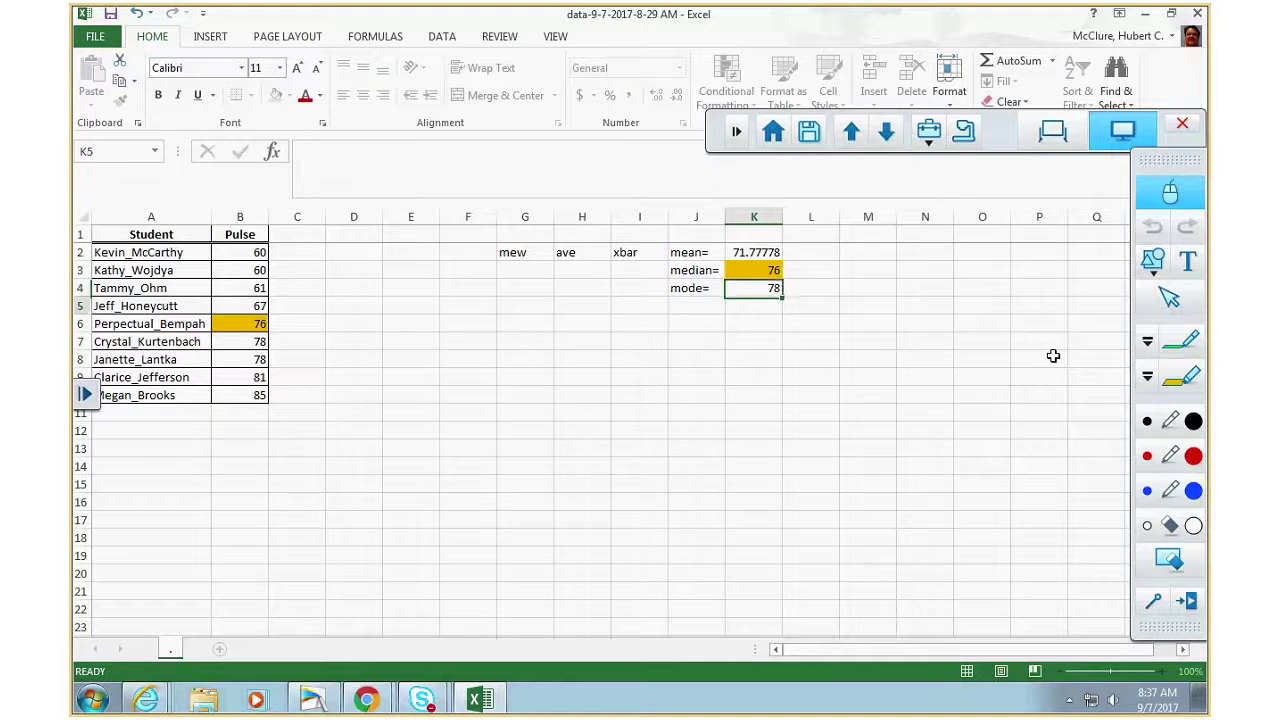
key("Left")
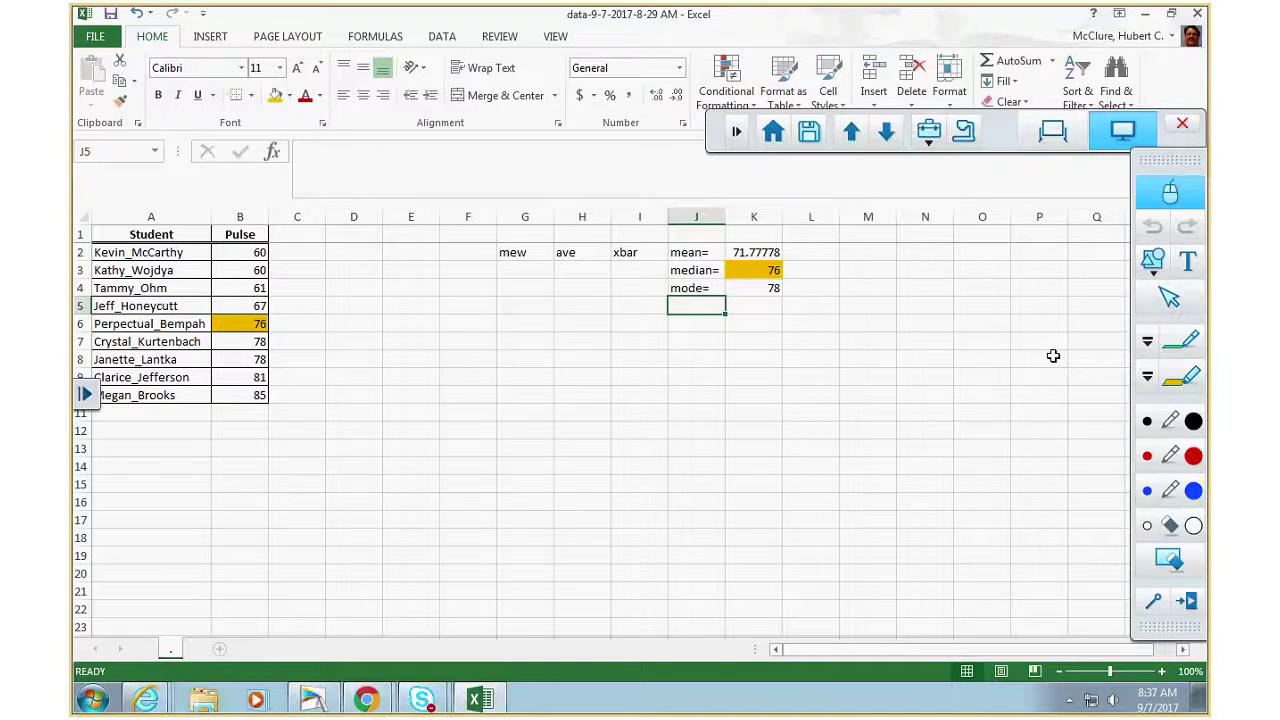
Replace the mode in cell K4 with both most frequent pulse values, entered as 60,78
key("Up")
key("Right")
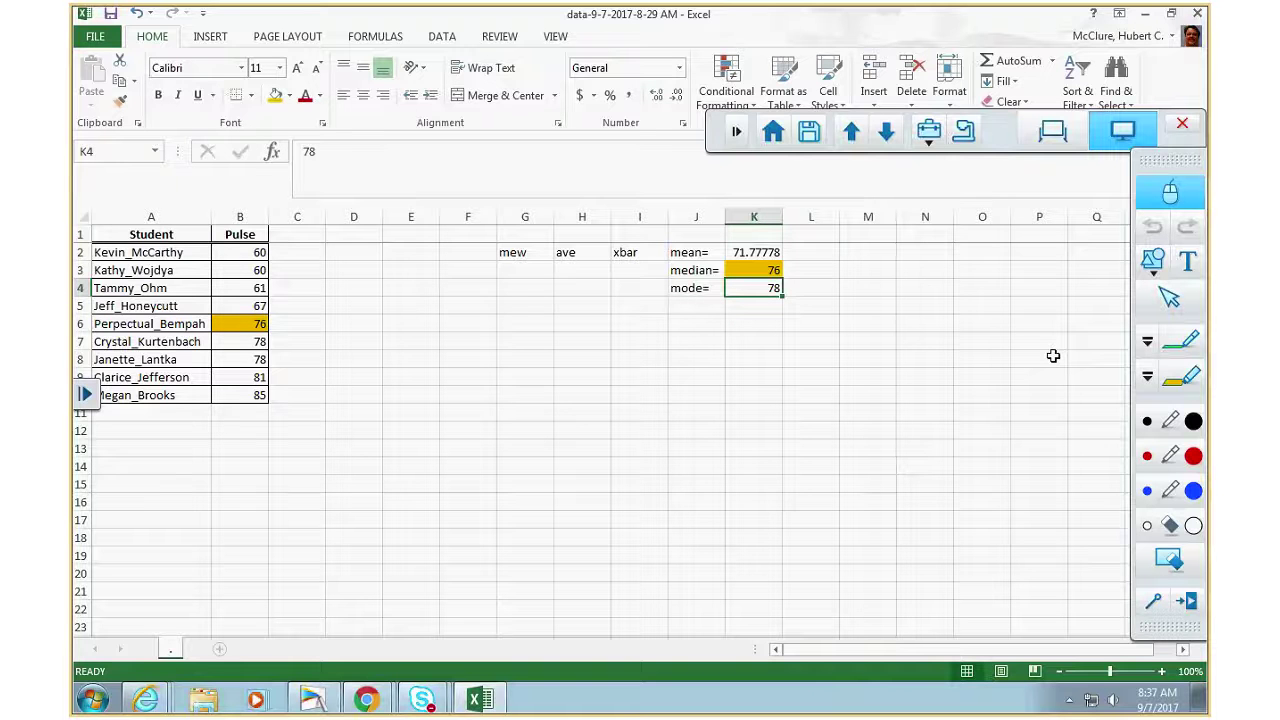
type("60")
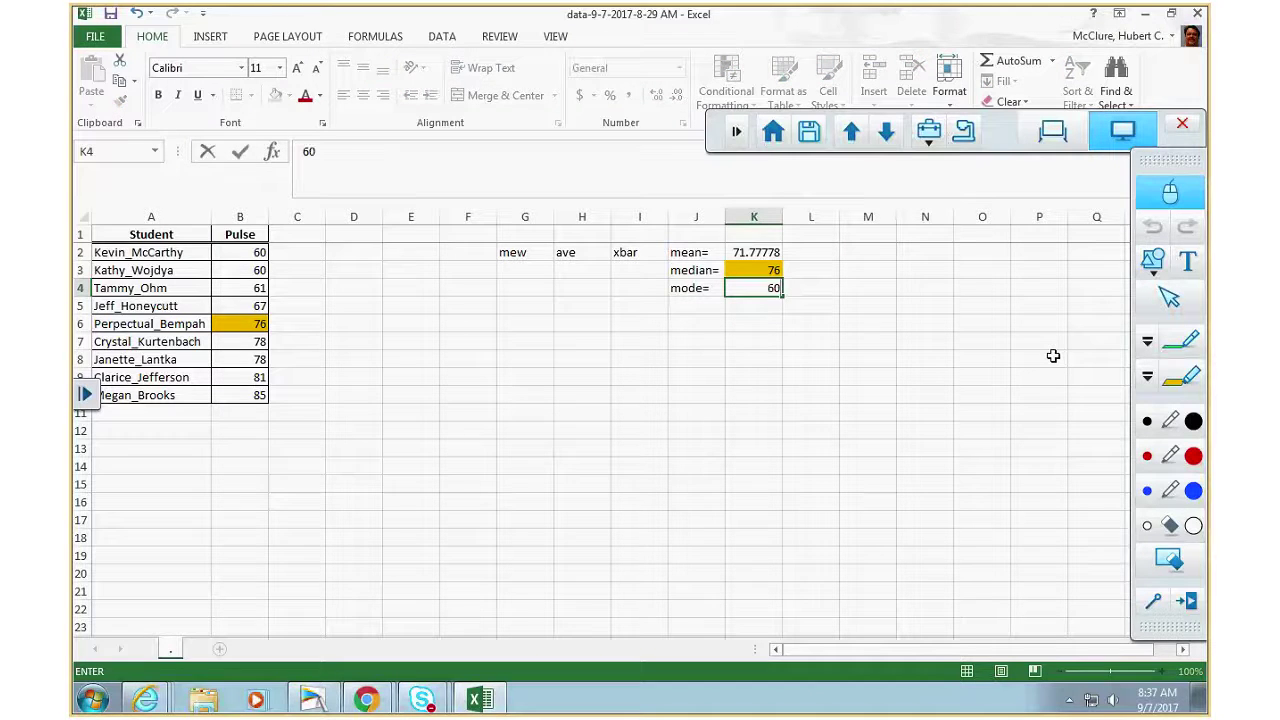
type(",78")
key("Return")
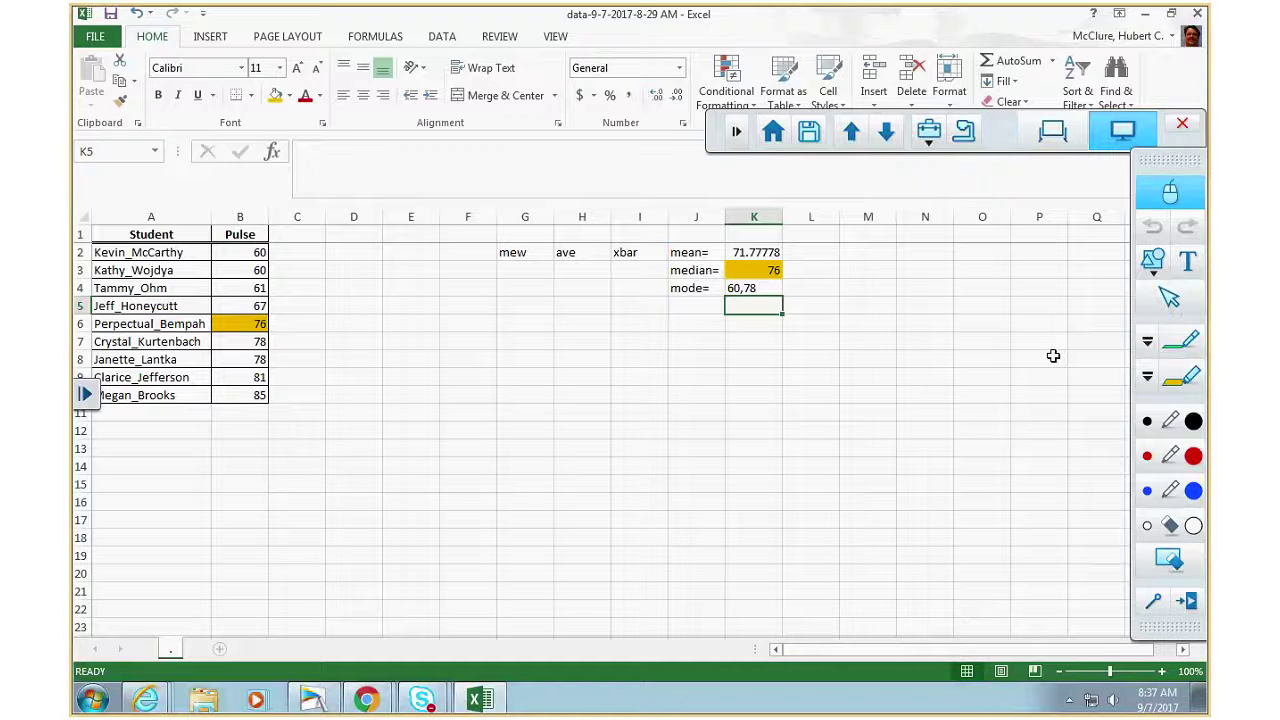
Enter the label "range=" in cell J5
key("Left")
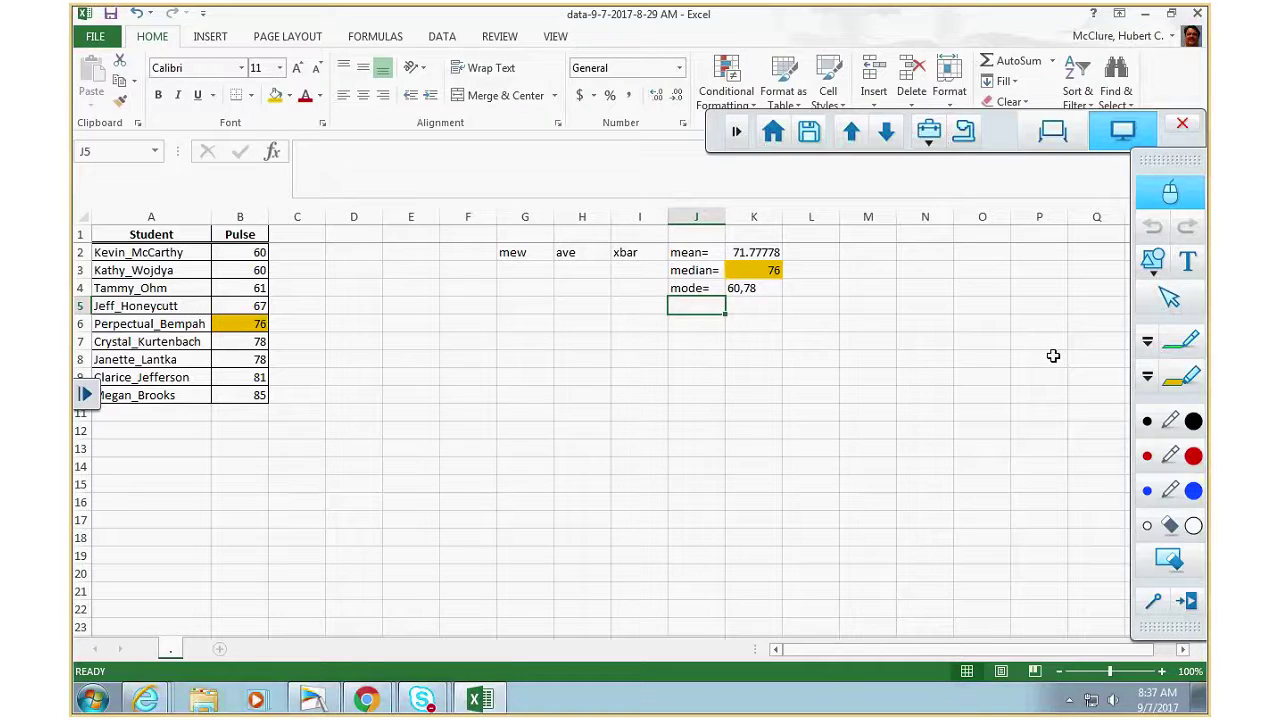
type("range")
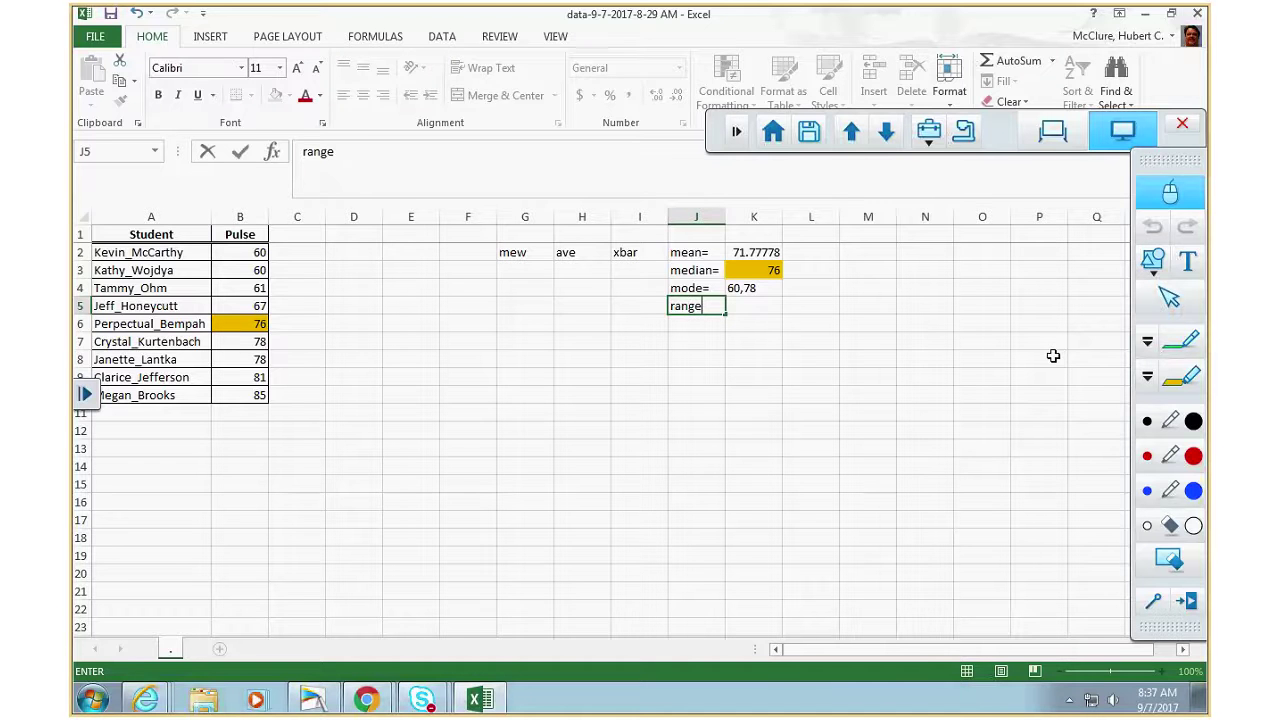
type("=")
key("Right")
Calculate the range in cell K5 as highest minus lowest pulse with the formula =B10-B2
type("=")
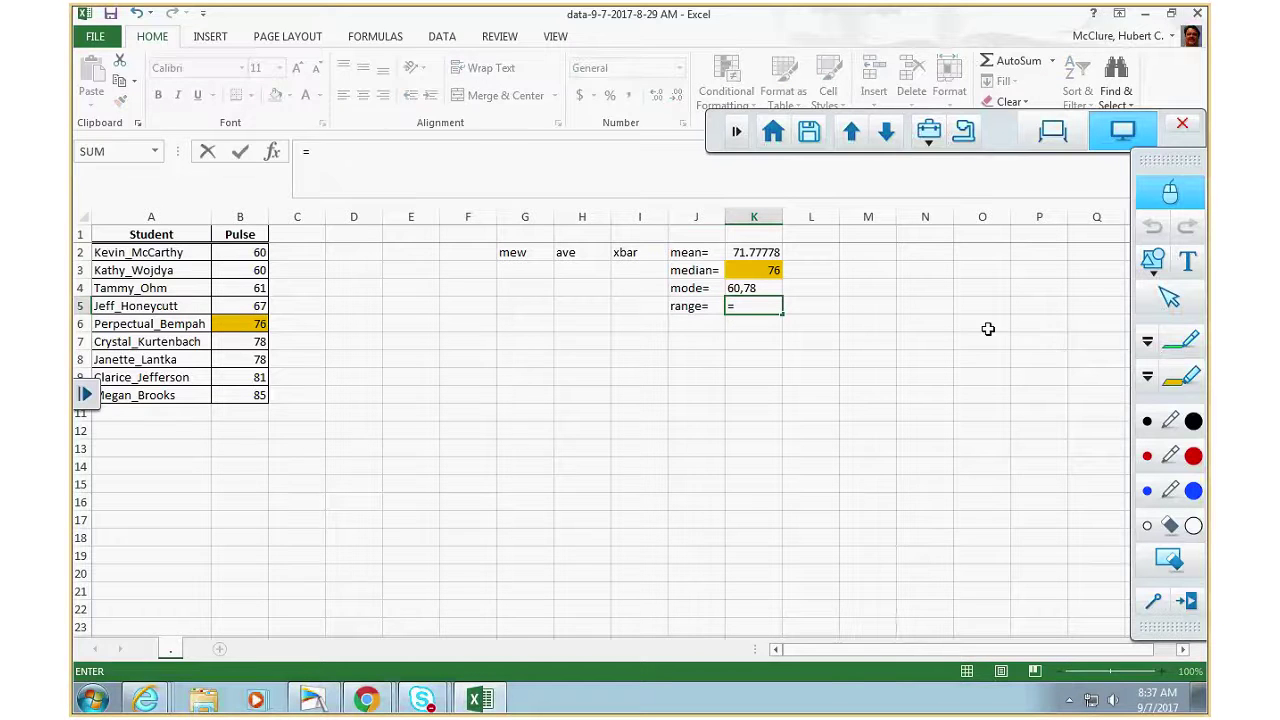
left_click(225, 395)
type("-")
left_click(236, 252)
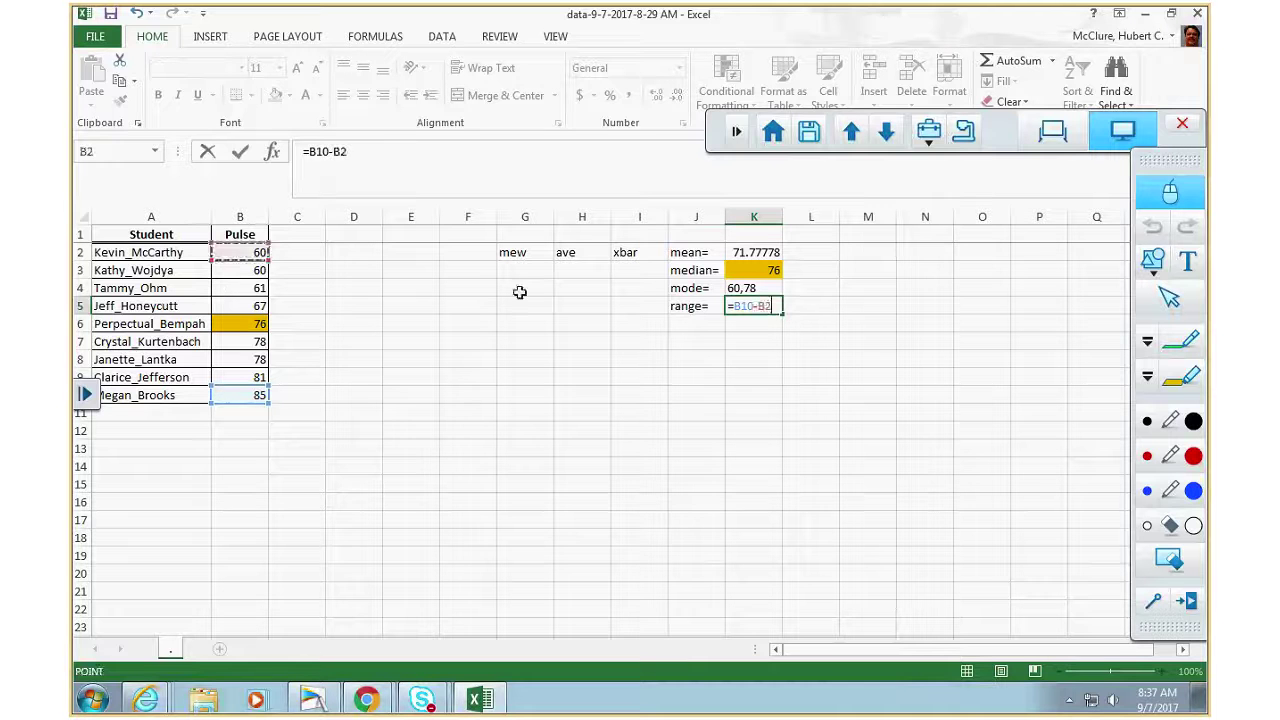
key("Return")
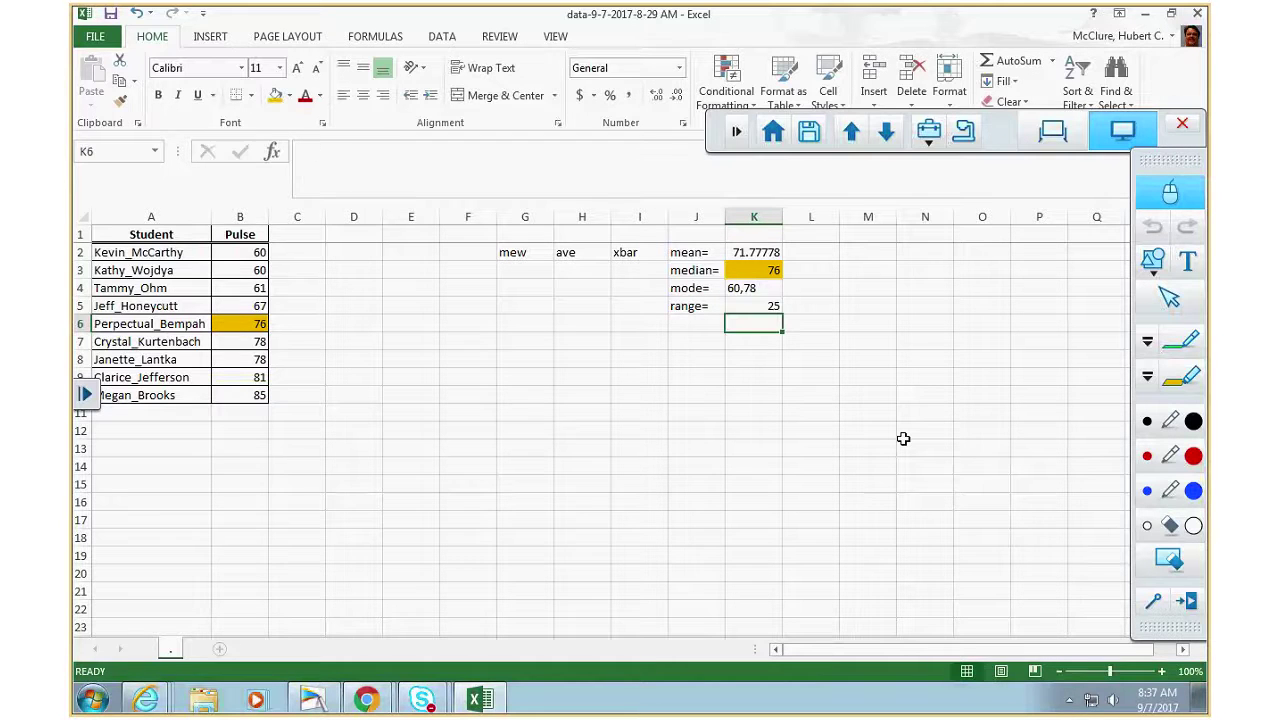
Enter the label "midrange=" in cell J6, below the range label
key("Left")
type("mid")
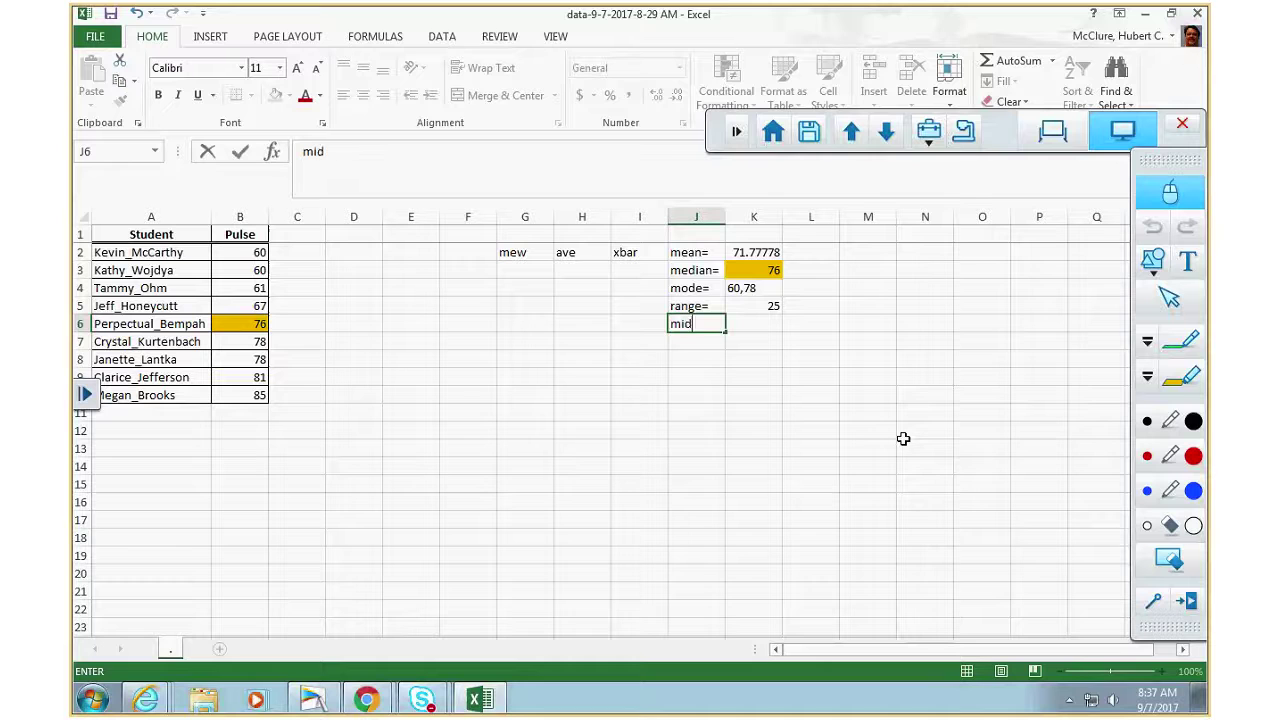
type("range=")
key("Right")
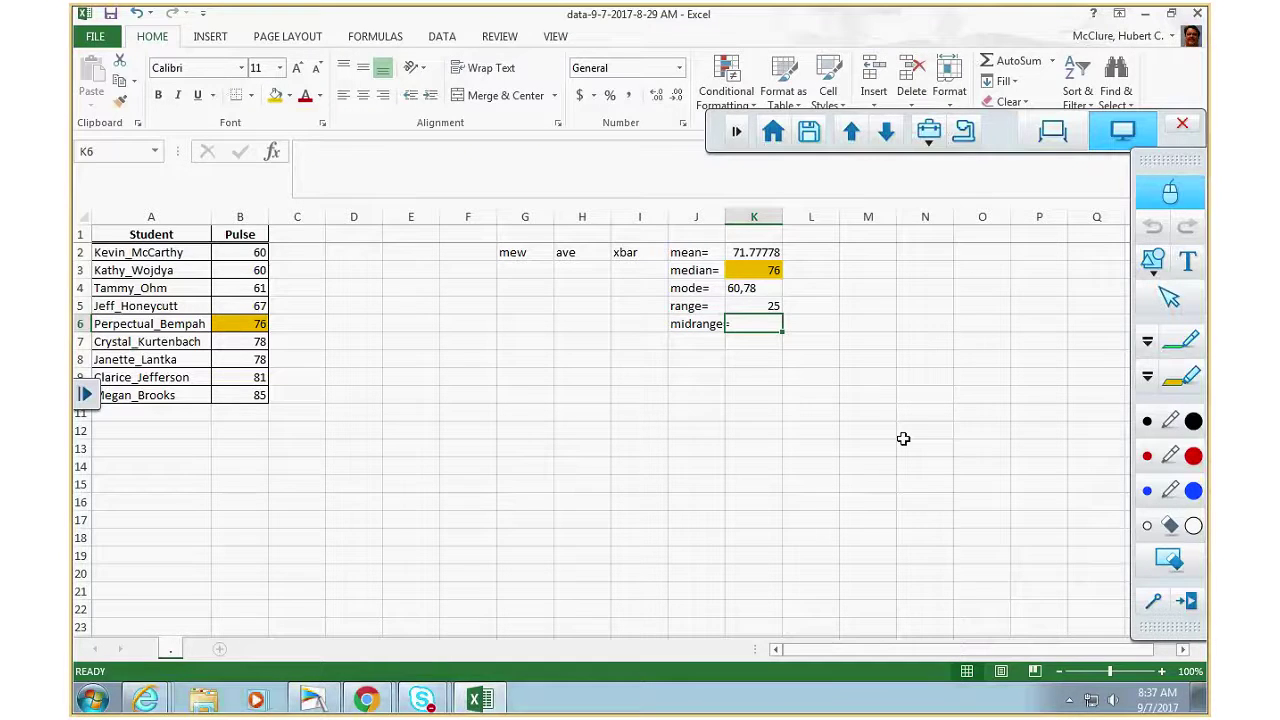
Calculate the midrange of the pulse values in cell K6 with the formula =(B10+B2)/2
type("-")
key("Return")
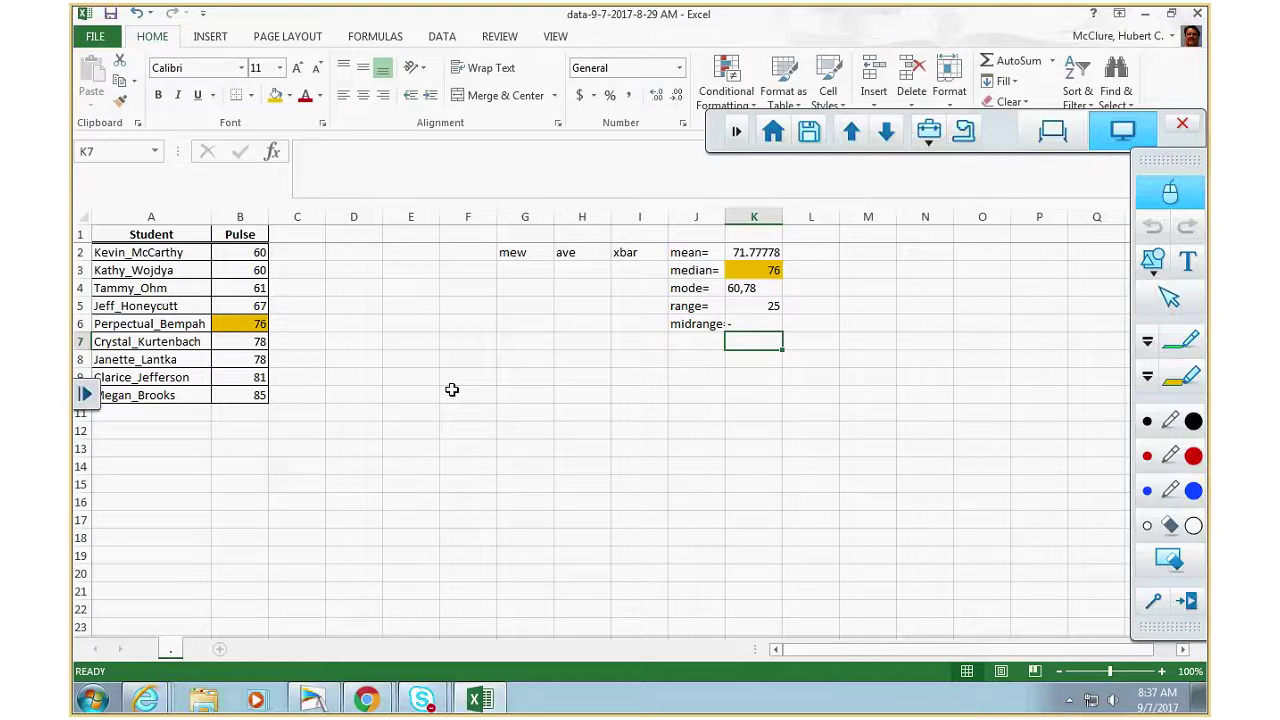
left_click(752, 325)
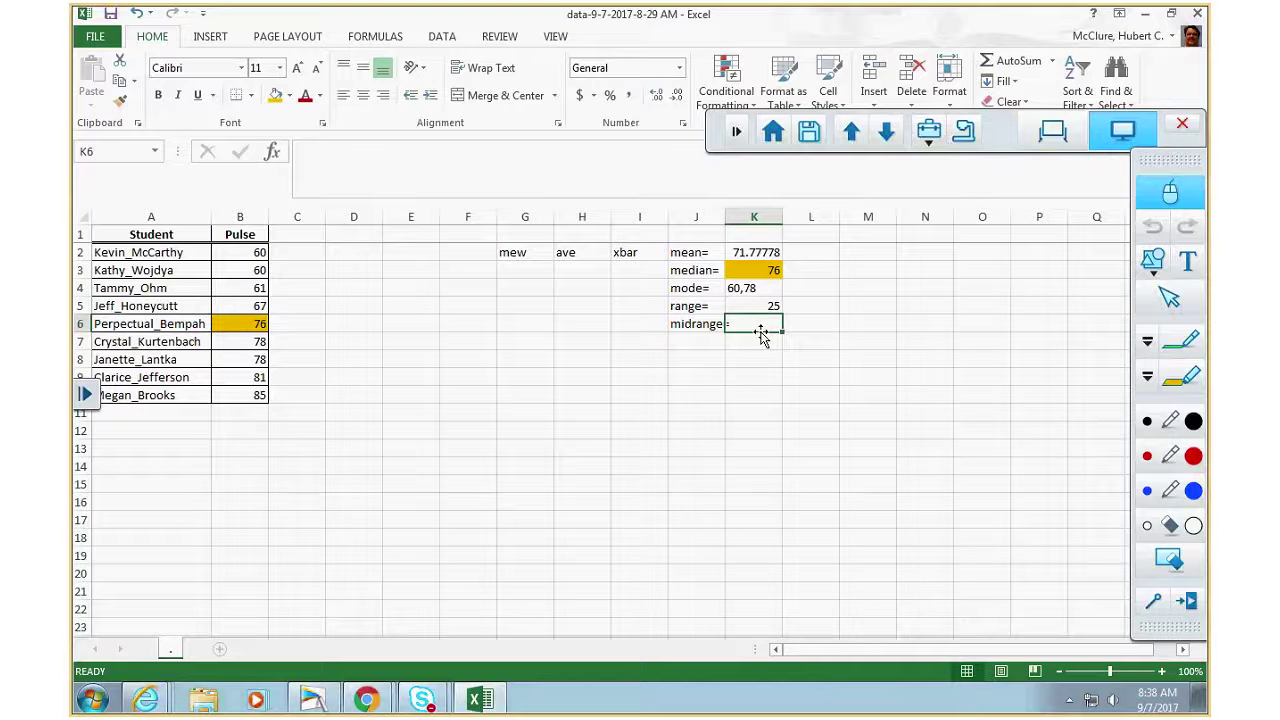
type("=(")
left_click(250, 398)
type("+")
left_click(250, 252)
type(")/2")
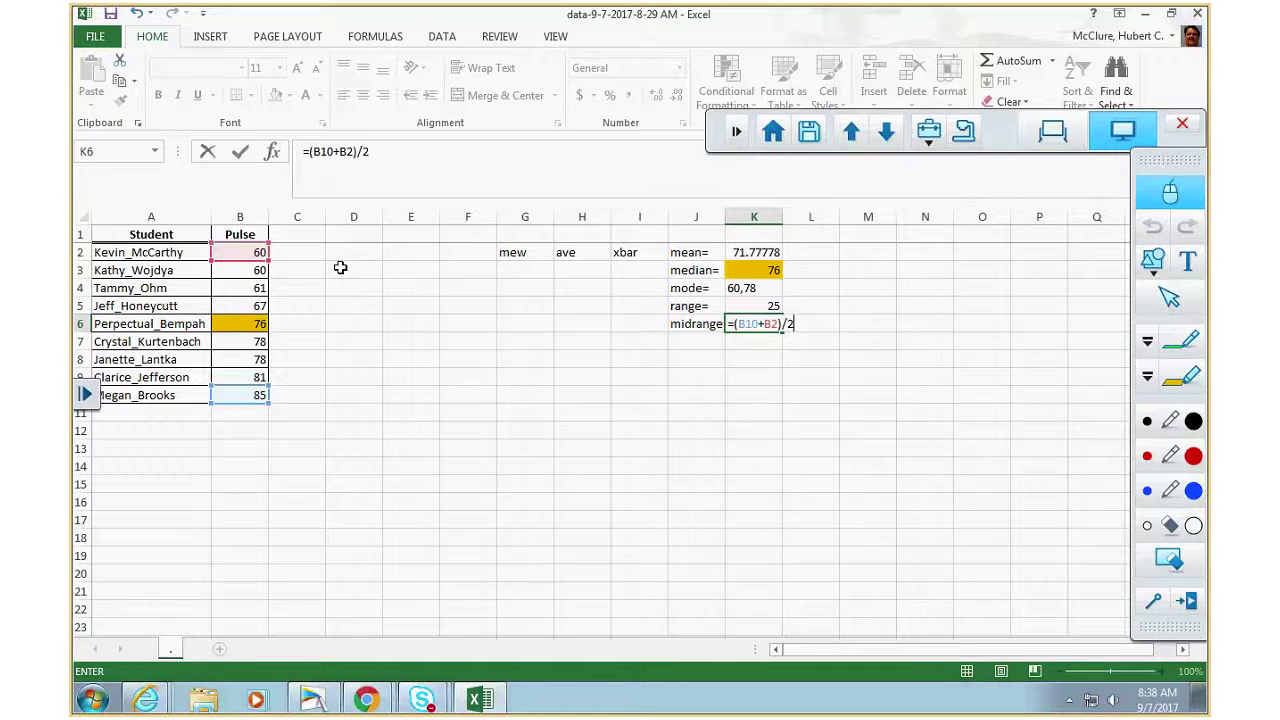
key("Return")
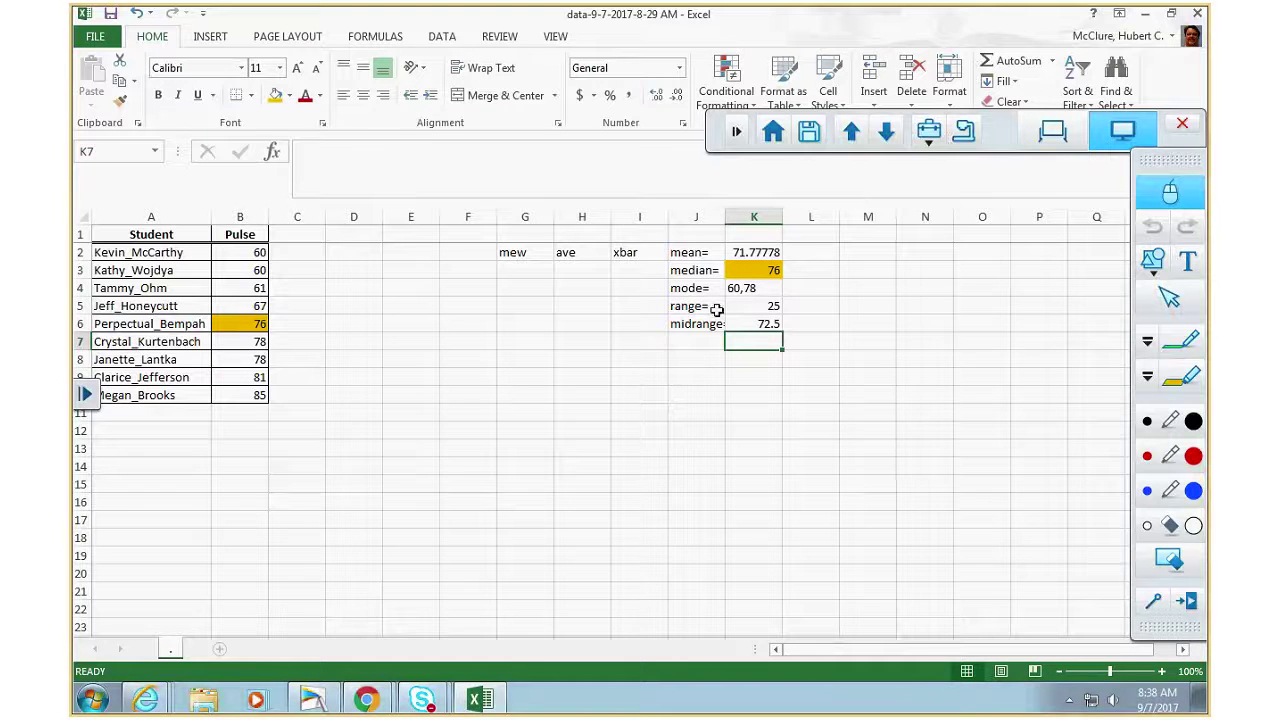
Widen column L and describe the mean in cell L2 as "sum of x's/n"
left_click_drag(842, 217, 957, 217)
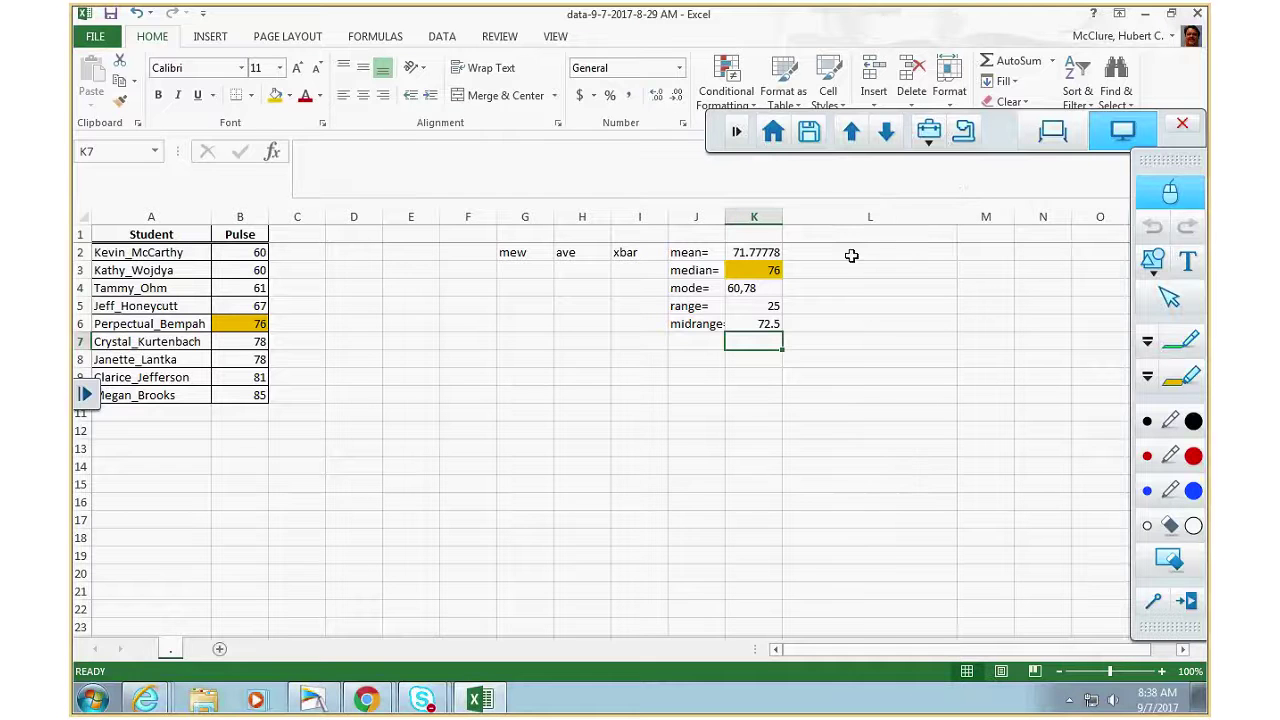
left_click(853, 256)
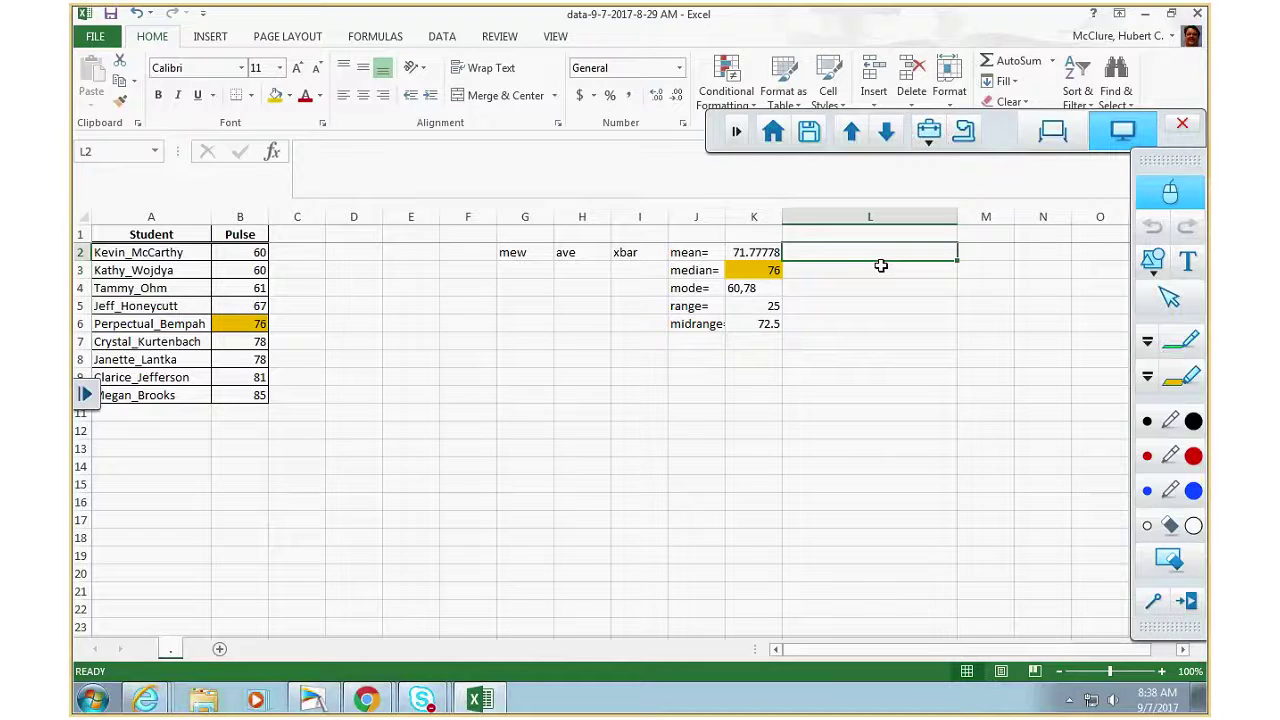
type("su")
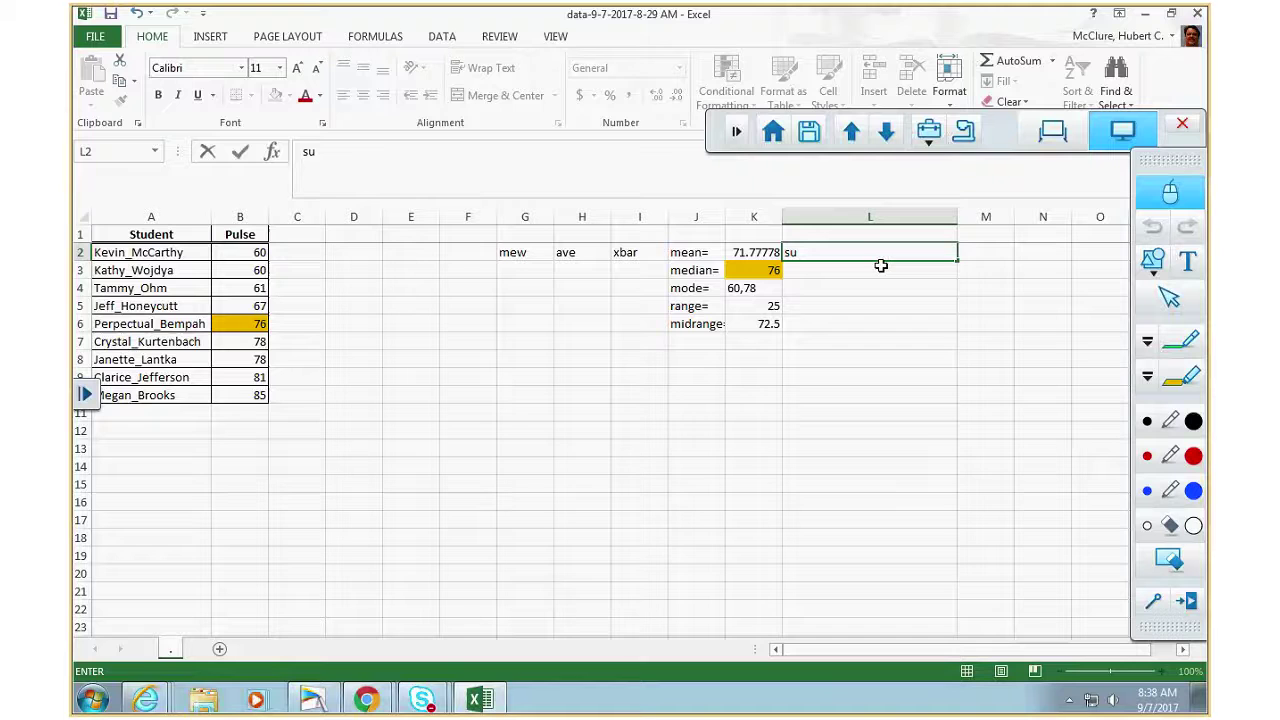
type("m of x's/n")
key("Return")
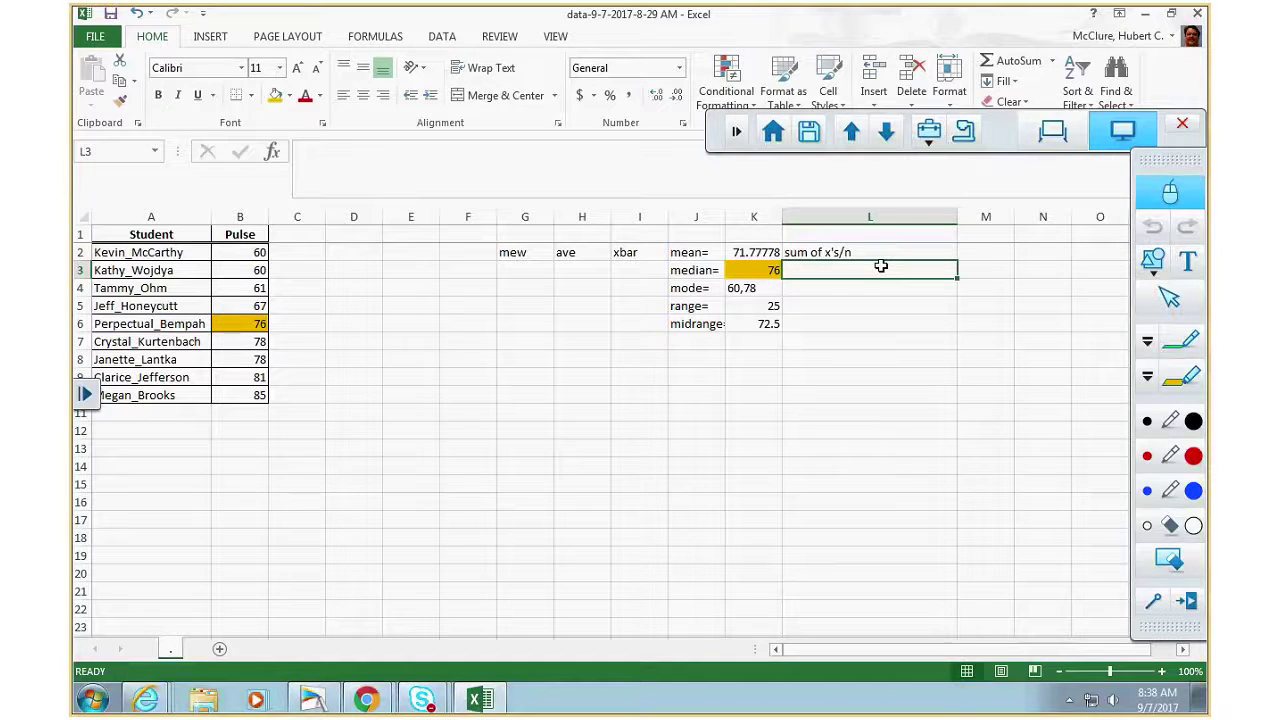
Describe the median in cell L3 as "n=odd middle n=even ave middle 2" and the mode in L4 as "shows up most"
type("n=")
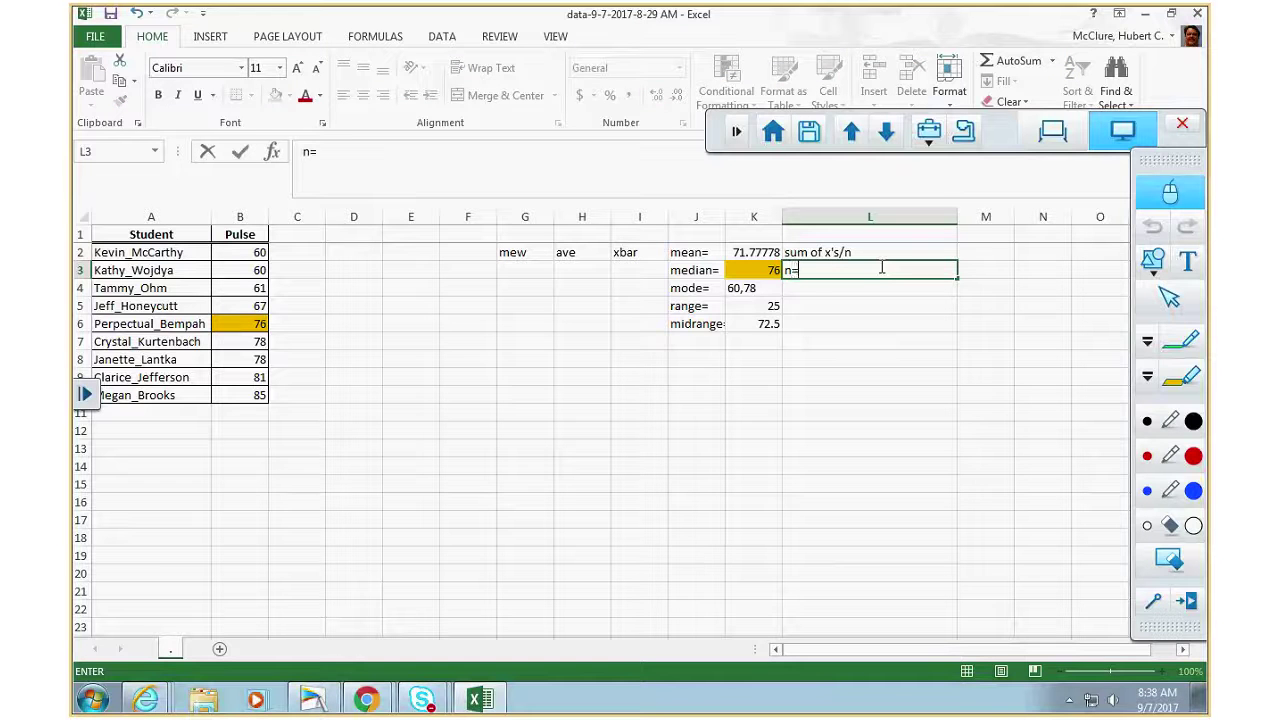
type("odd middle")
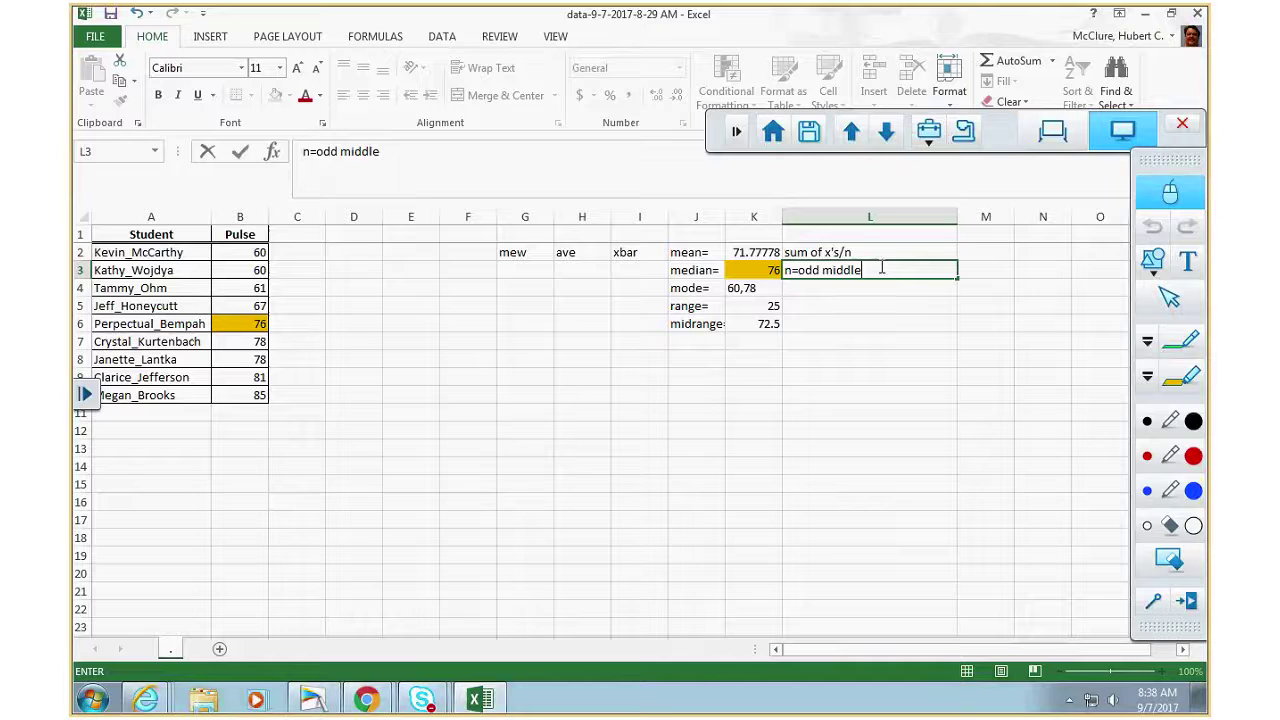
type(" n=even ave middle")
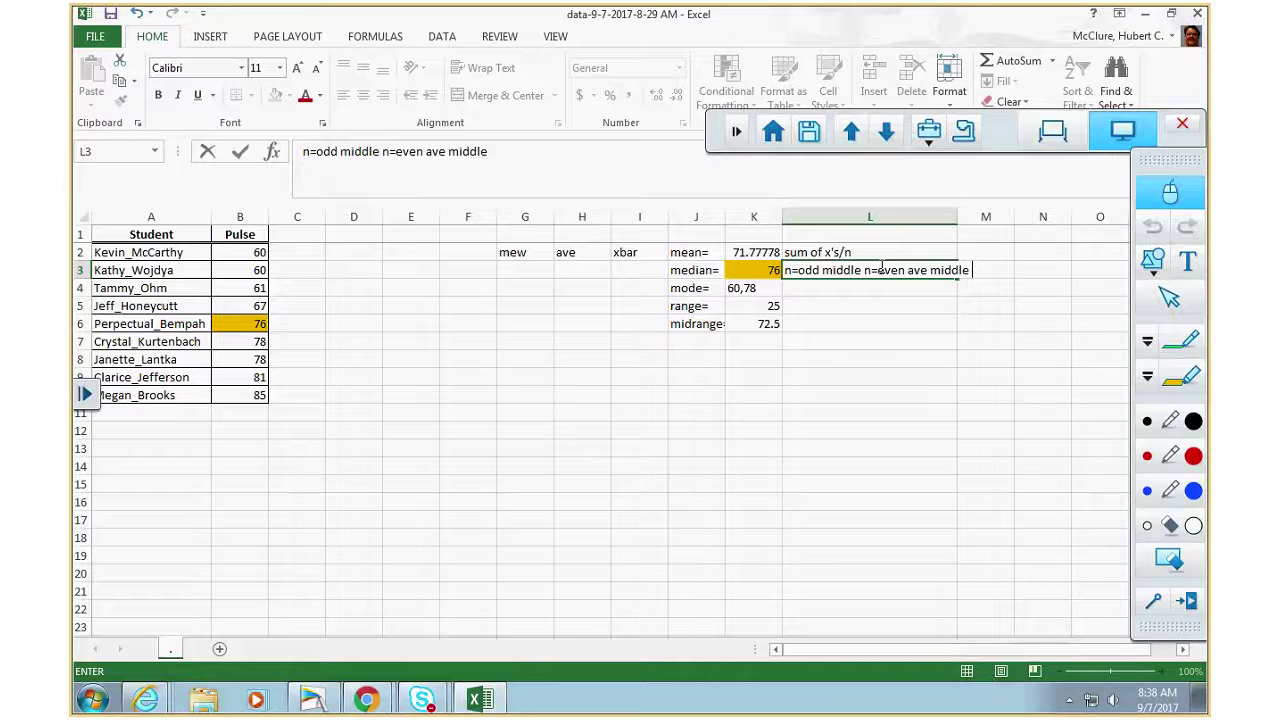
type(" 2")
key("Return")
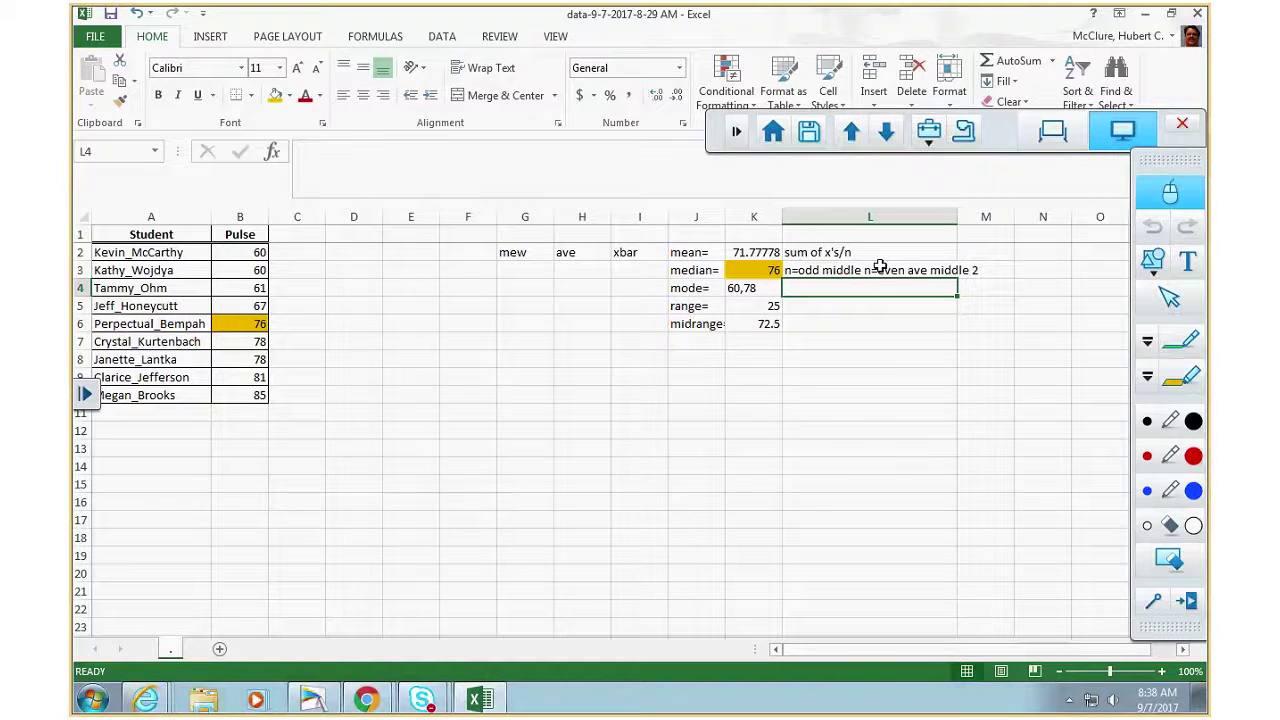
type("shows up most")
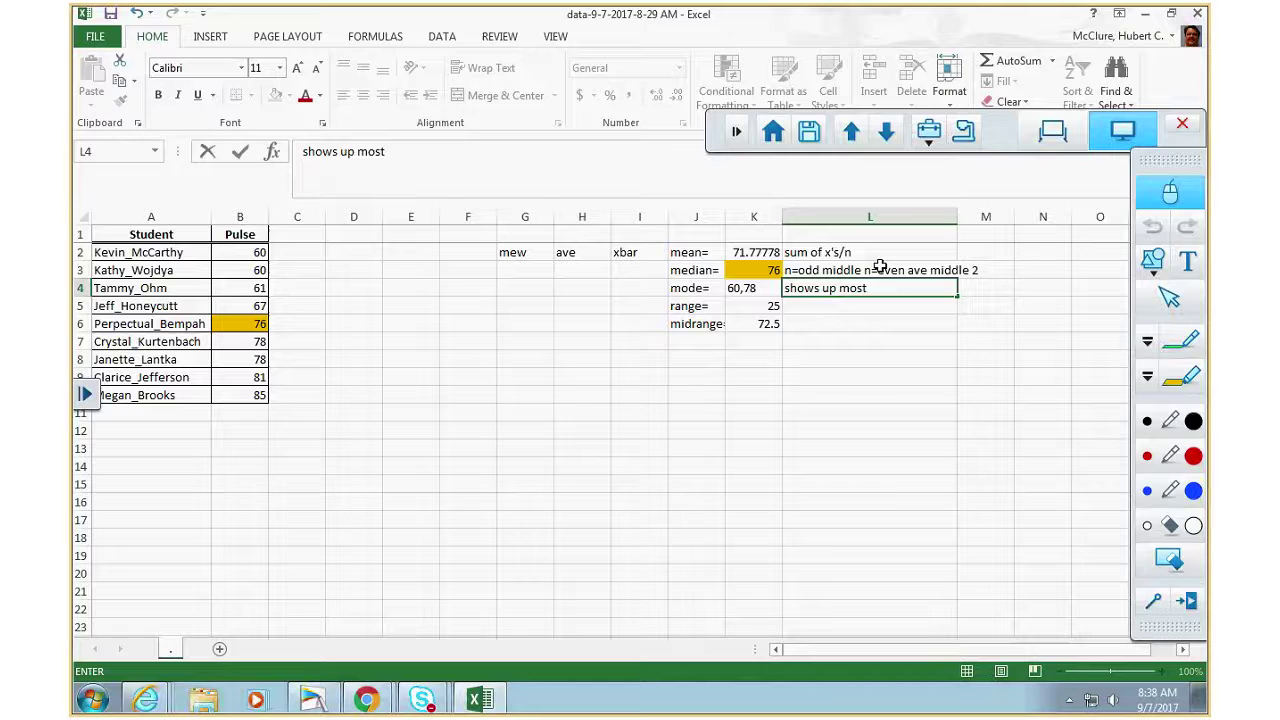
key("Return")
Describe the range in cell L5 as "high-low" and the midrange in L6 as "(high+low)/2"
type("high")
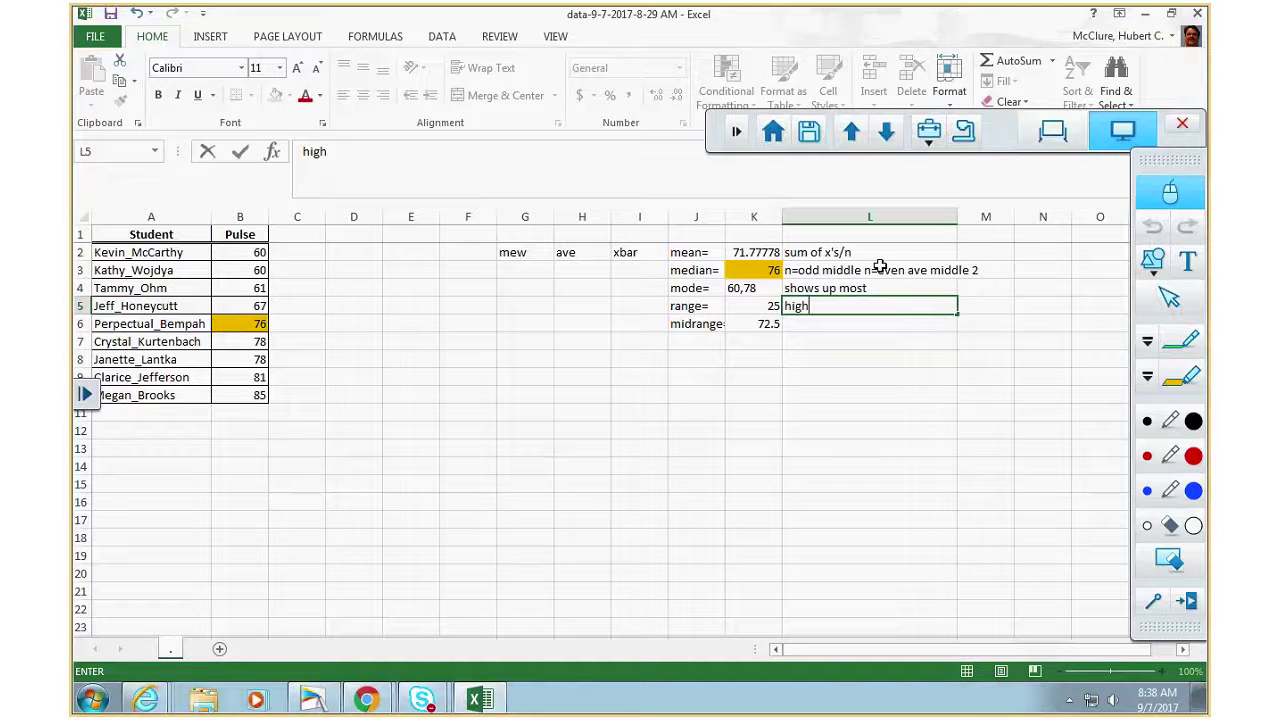
type("-low")
key("Return")
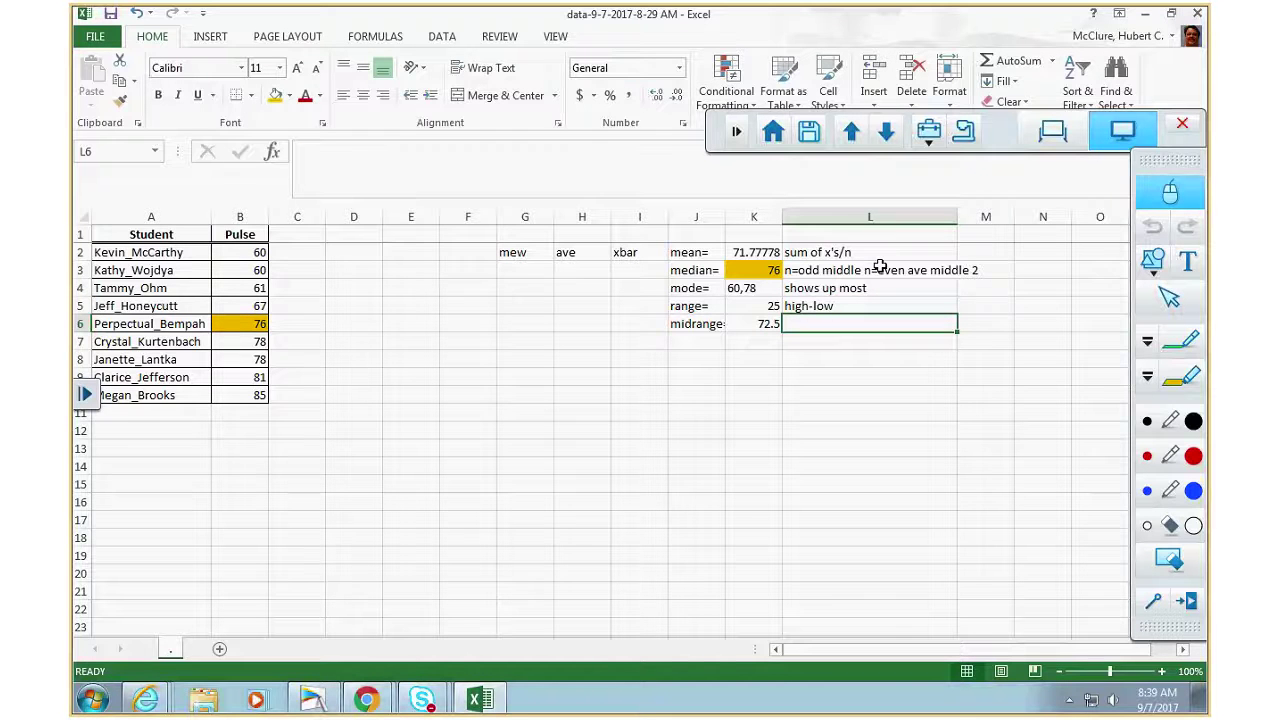
type("(hi")
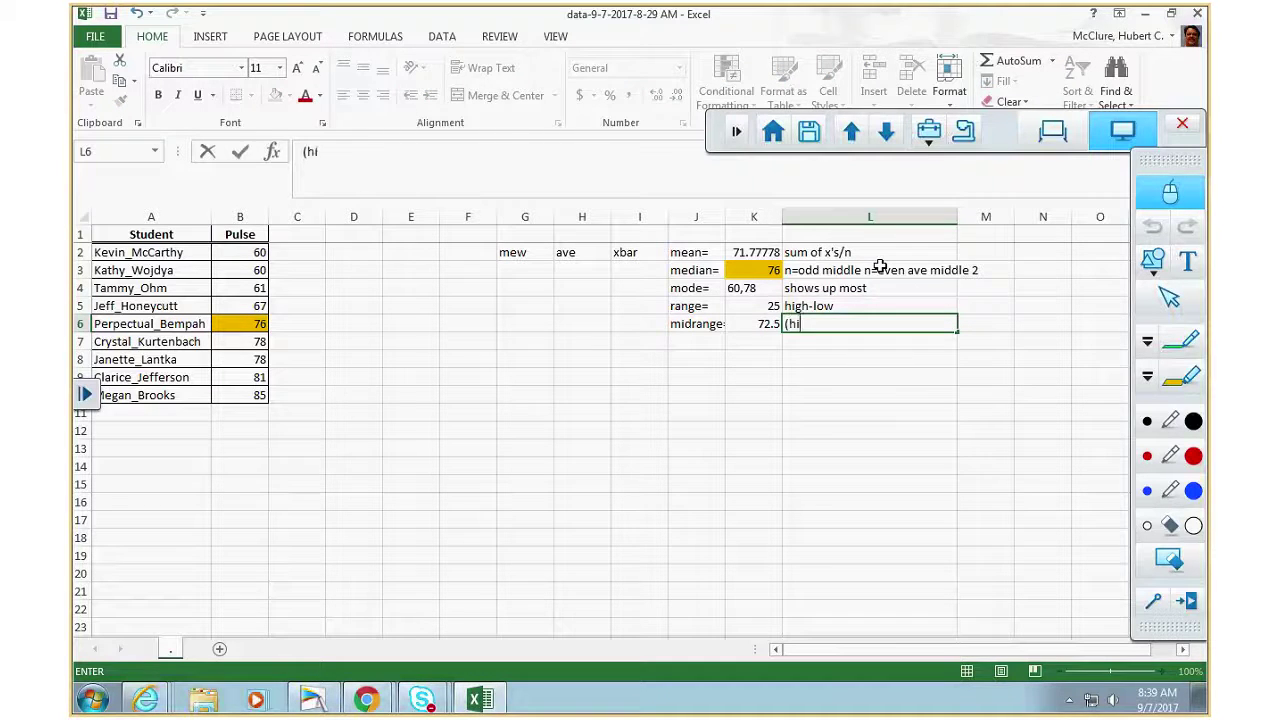
type("gh+low)/2")
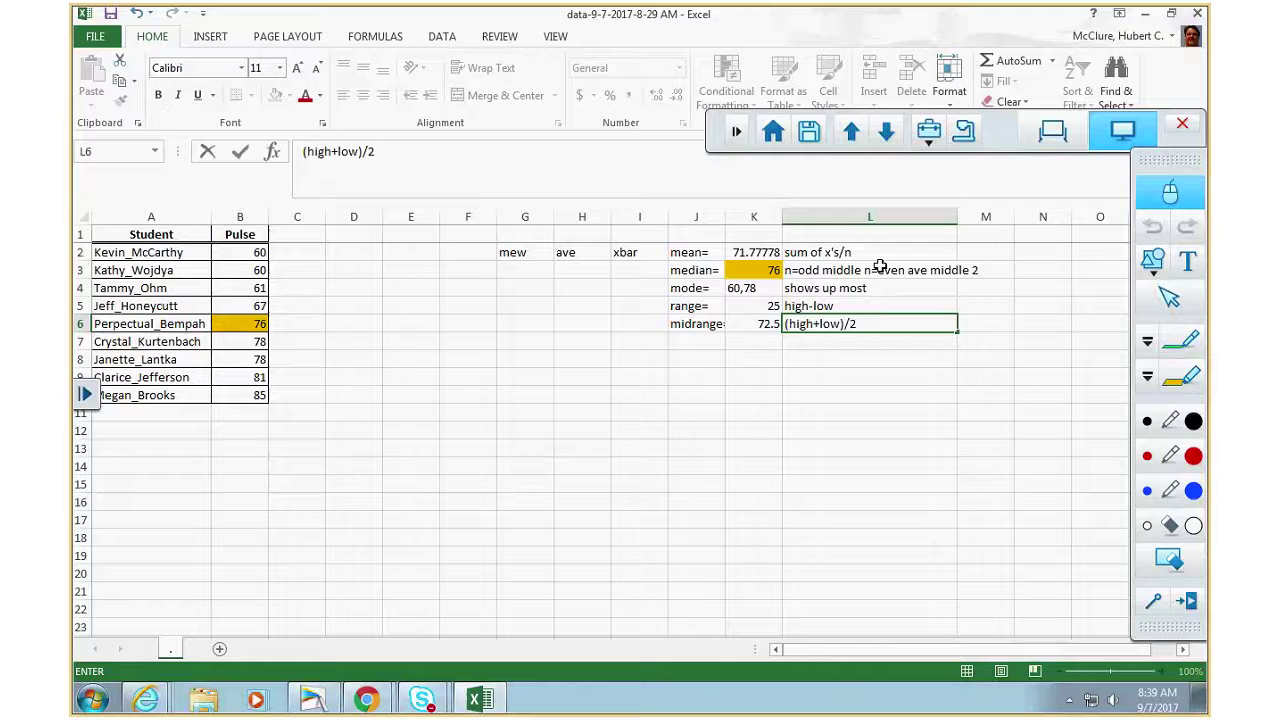
Center the descriptions in L2:L6 and fit column L's width to its longest text
left_click_drag(862, 252, 866, 327)
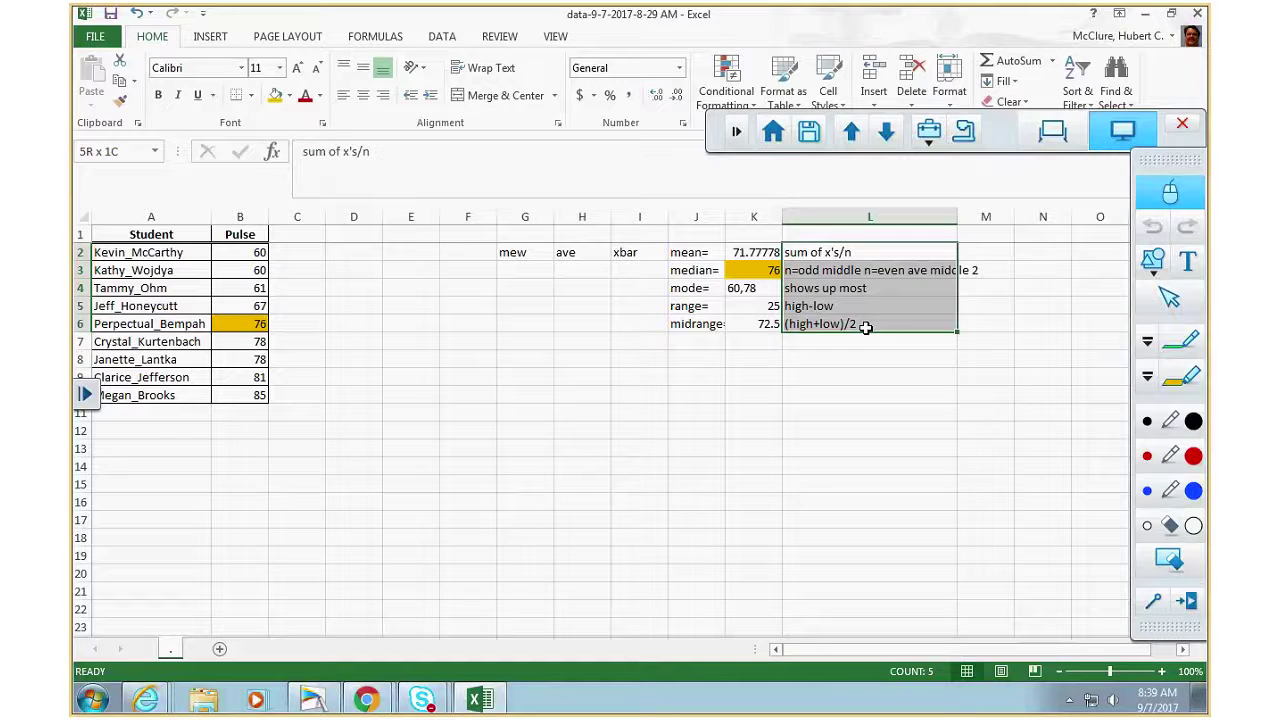
left_click(363, 95)
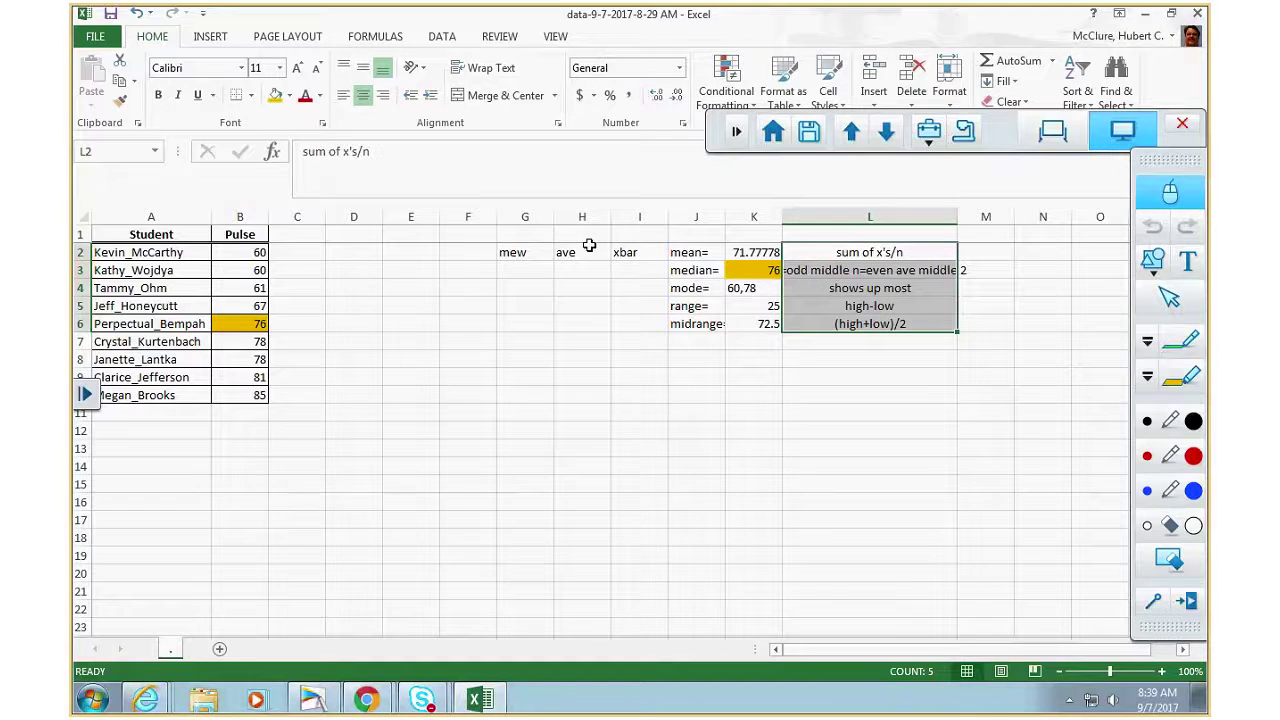
double_click(958, 217)
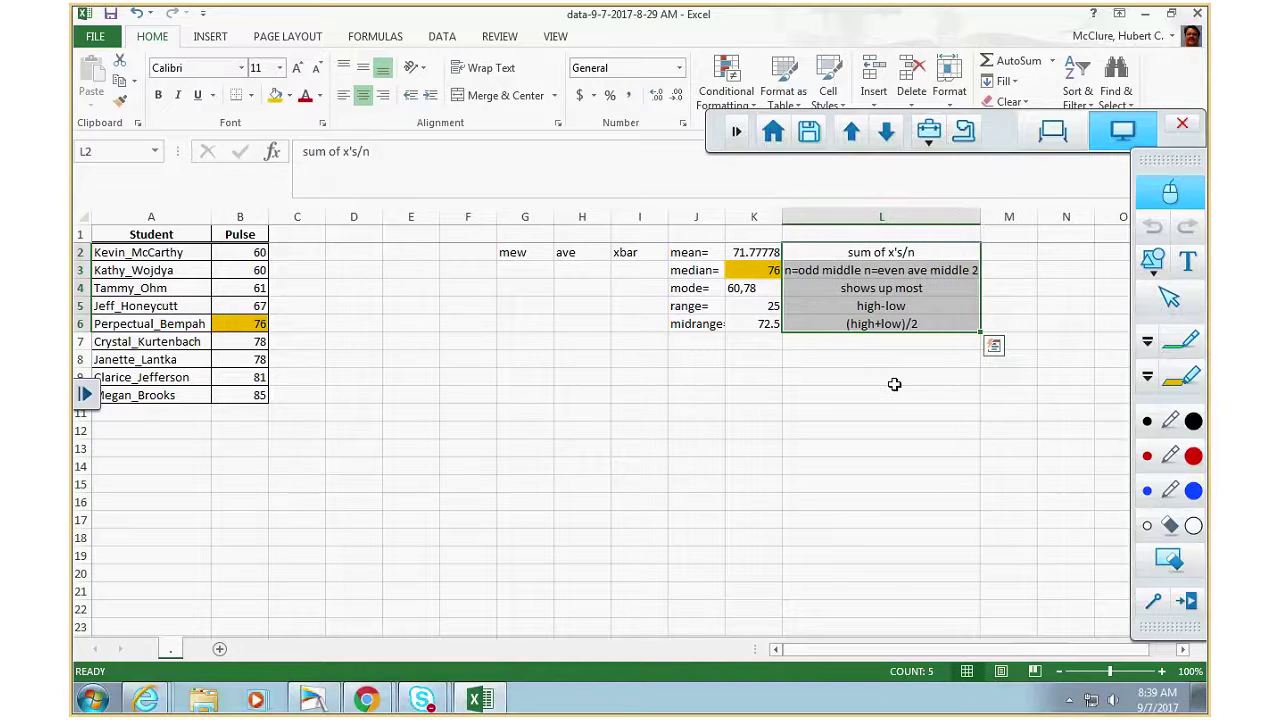
left_click(889, 378)
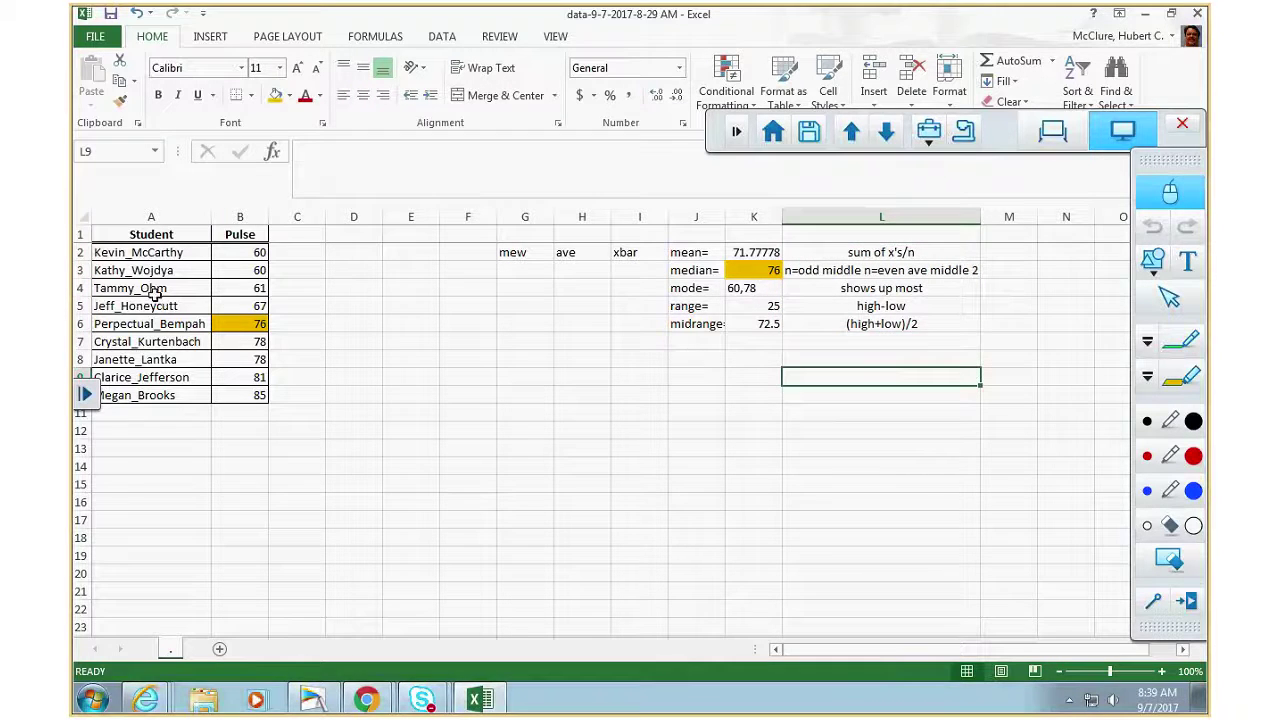
Insert two blank rows above the Student and Pulse header row
mouse_move(79, 234)
left_mouse_down()
mouse_move(80, 272)
mouse_move(83, 252)
left_mouse_up()
right_click(86, 242)
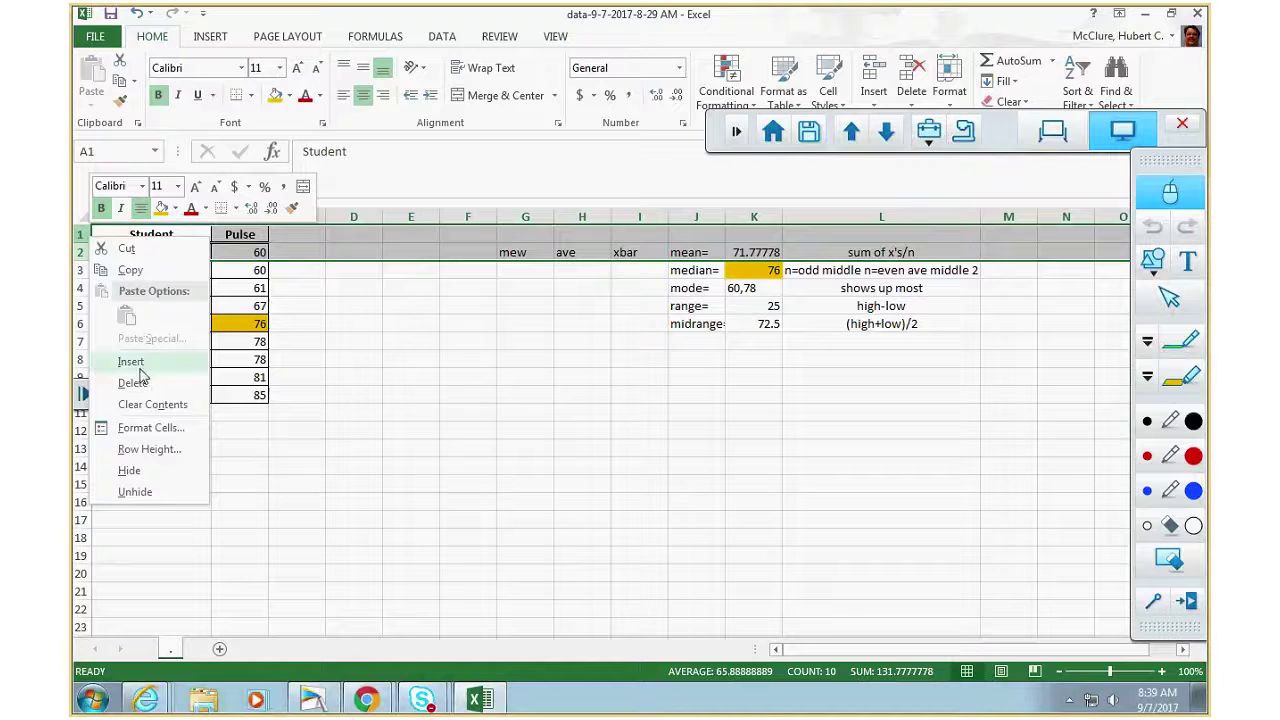
left_click(131, 362)
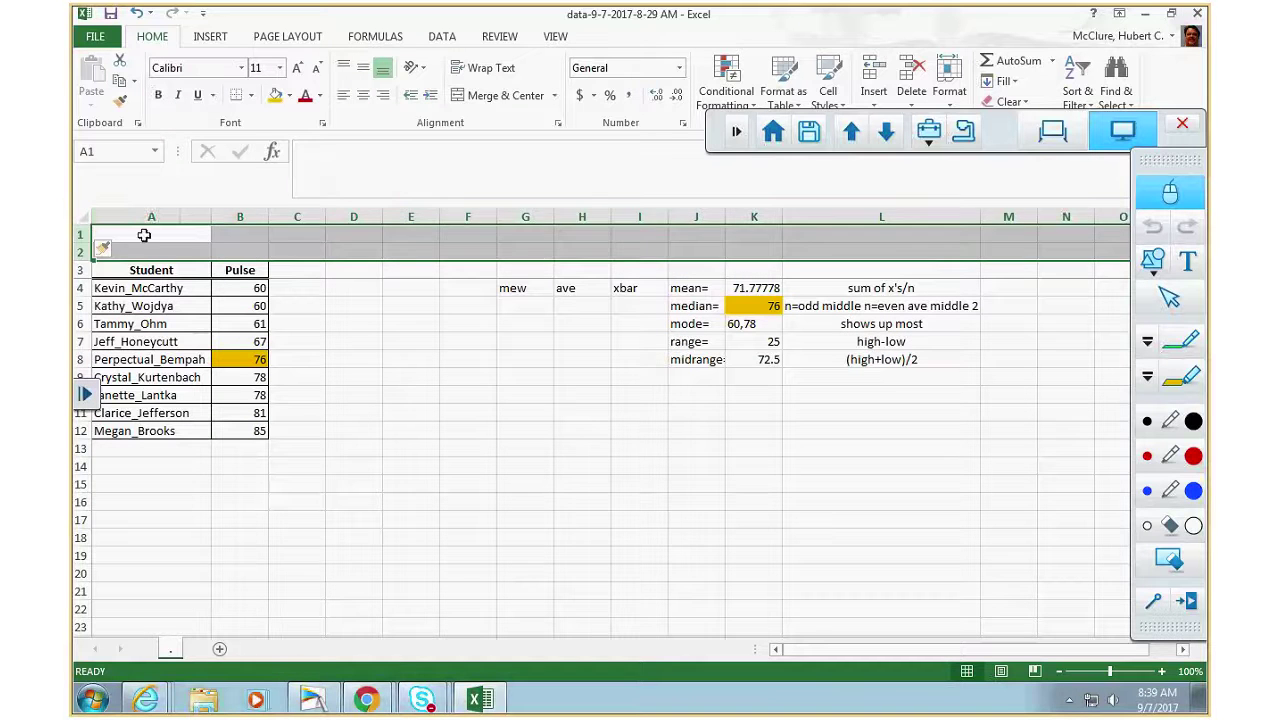
Record the sample size by entering the label "n=" in cell A1 and 9 in B1
left_click(144, 234)
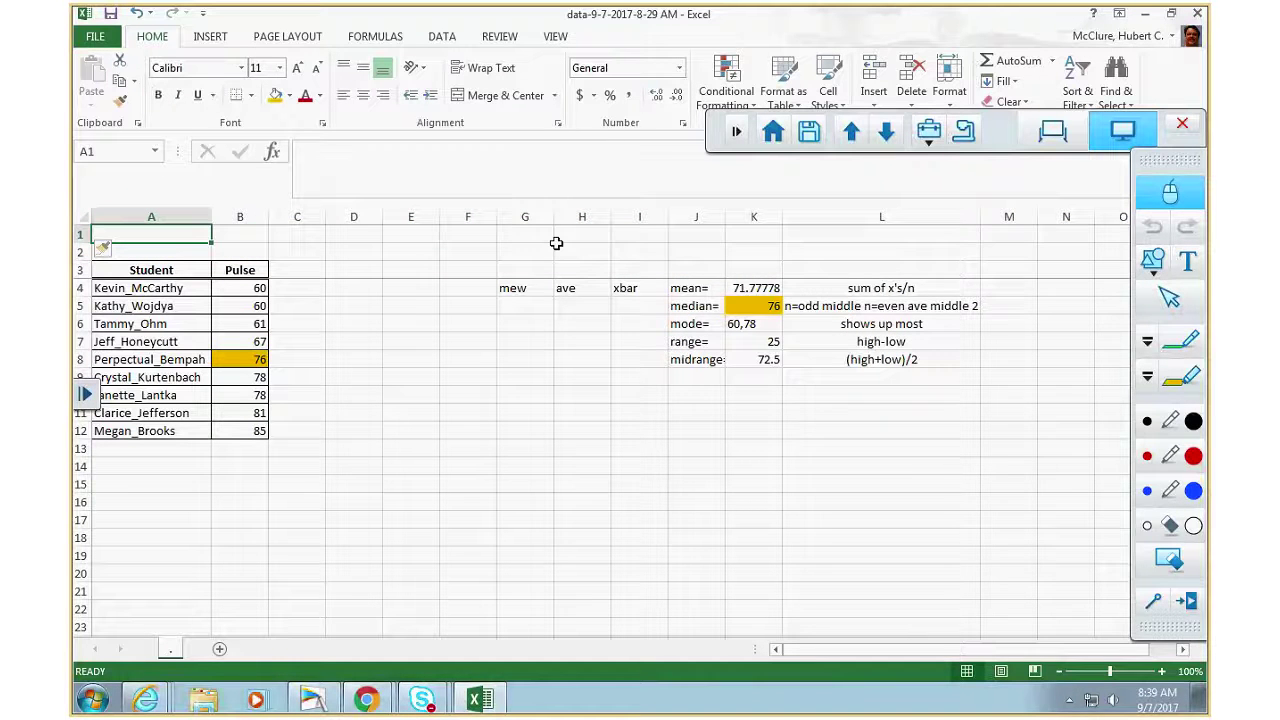
type("n=")
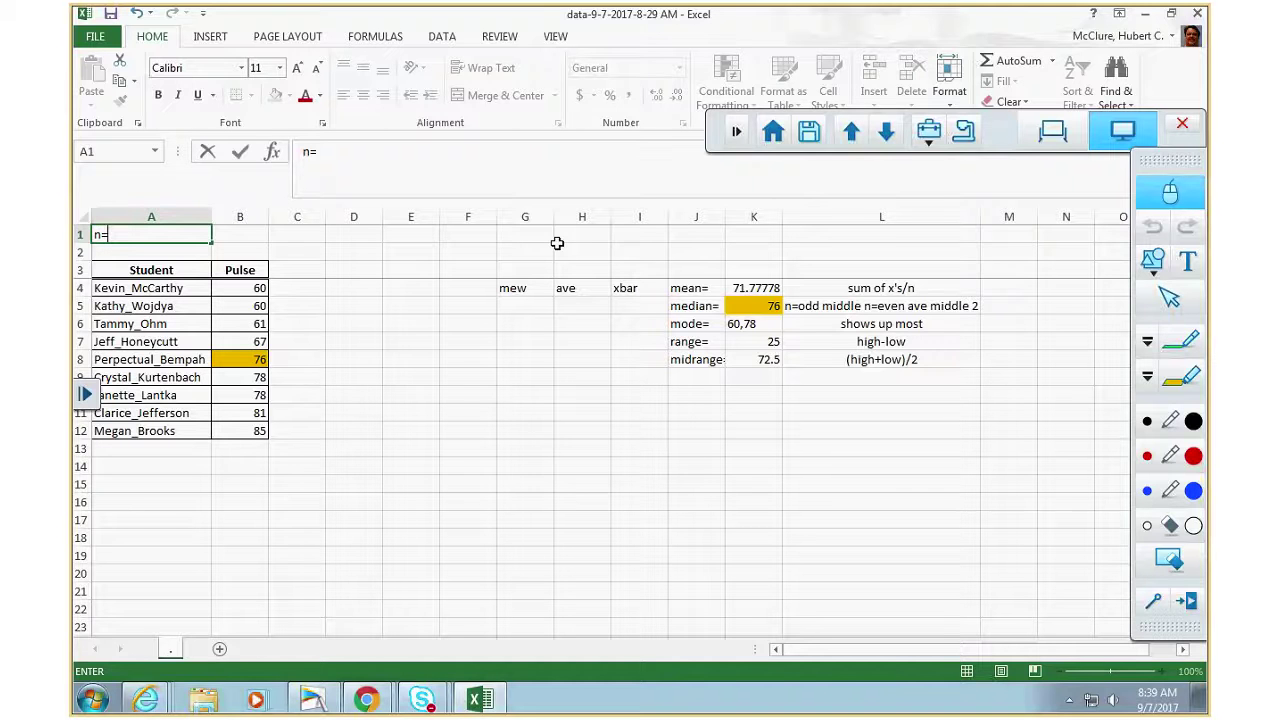
key("Tab")
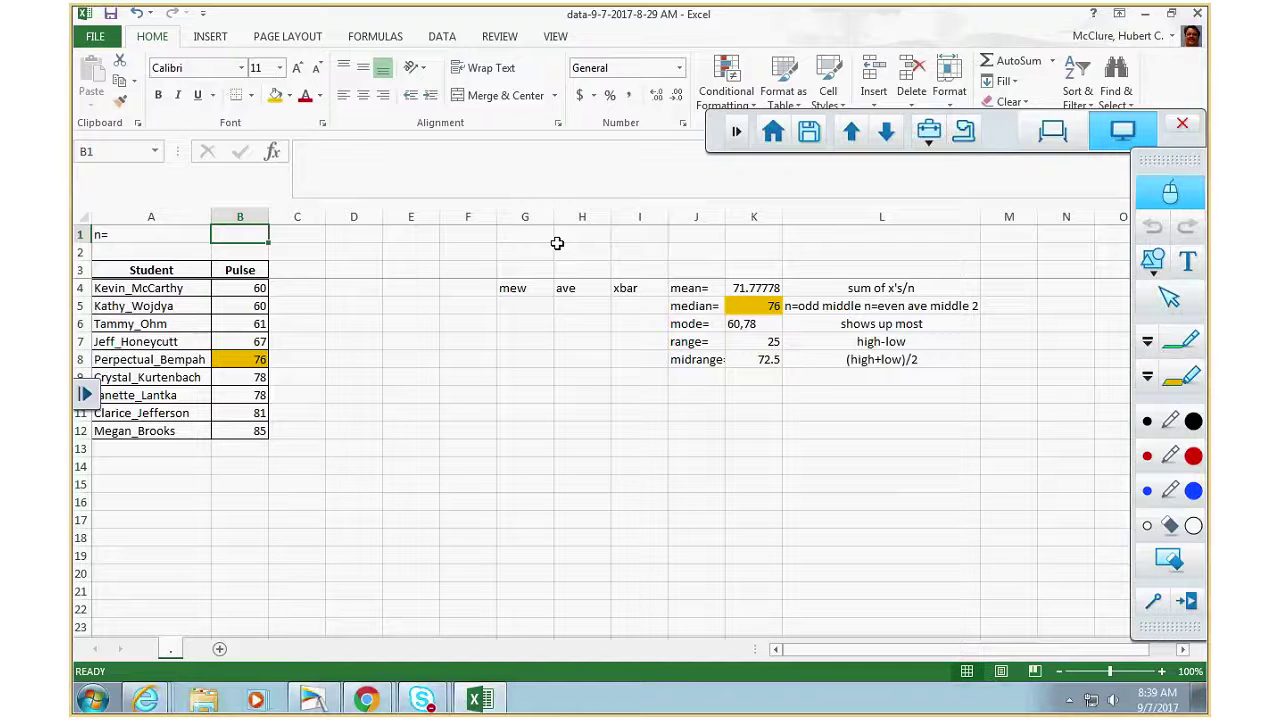
type("9")
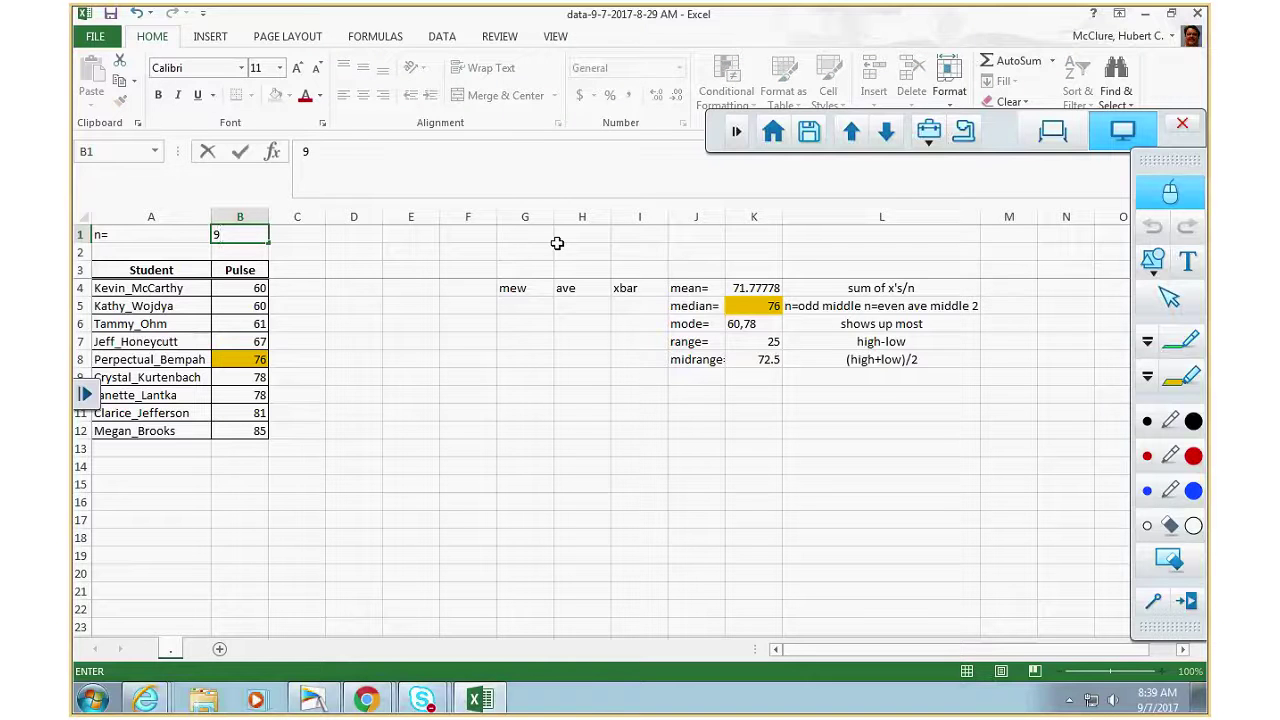
key("Return")
Replace the Pulse column header in cell B3 with "x"
key("Down")
key("Down")
key("Up")
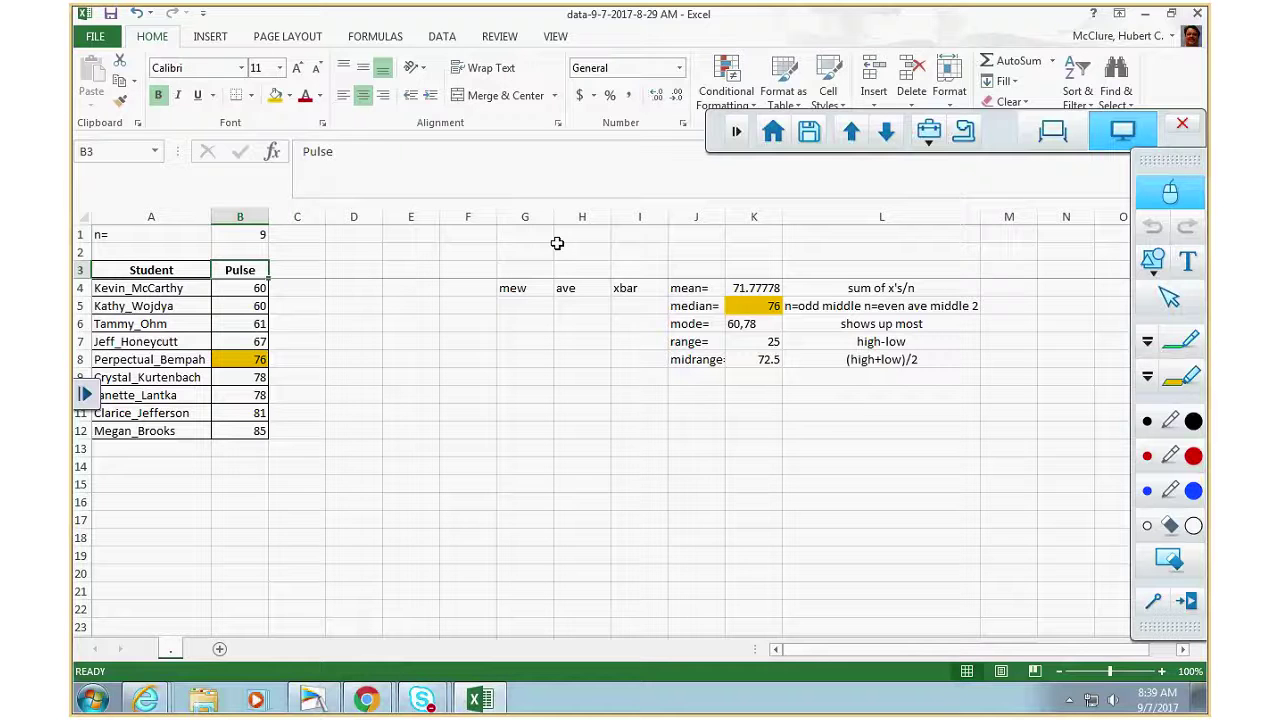
type("x")
key("Return")
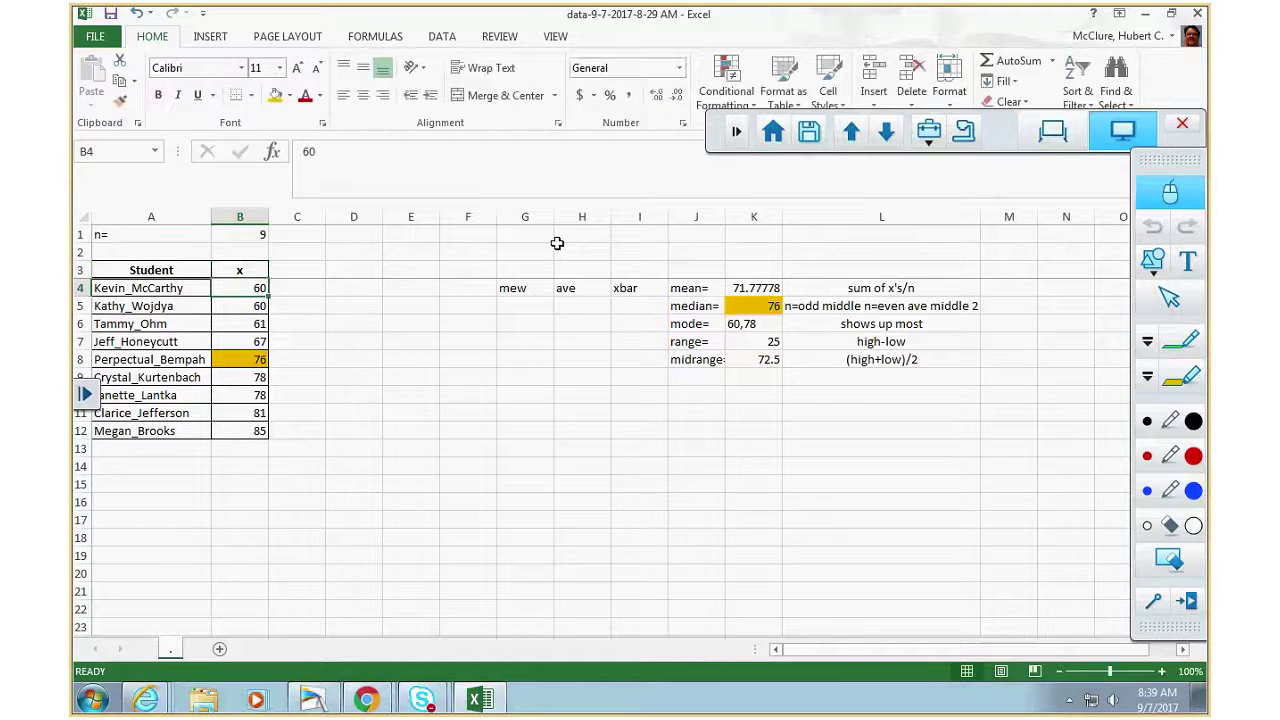
key("Up")
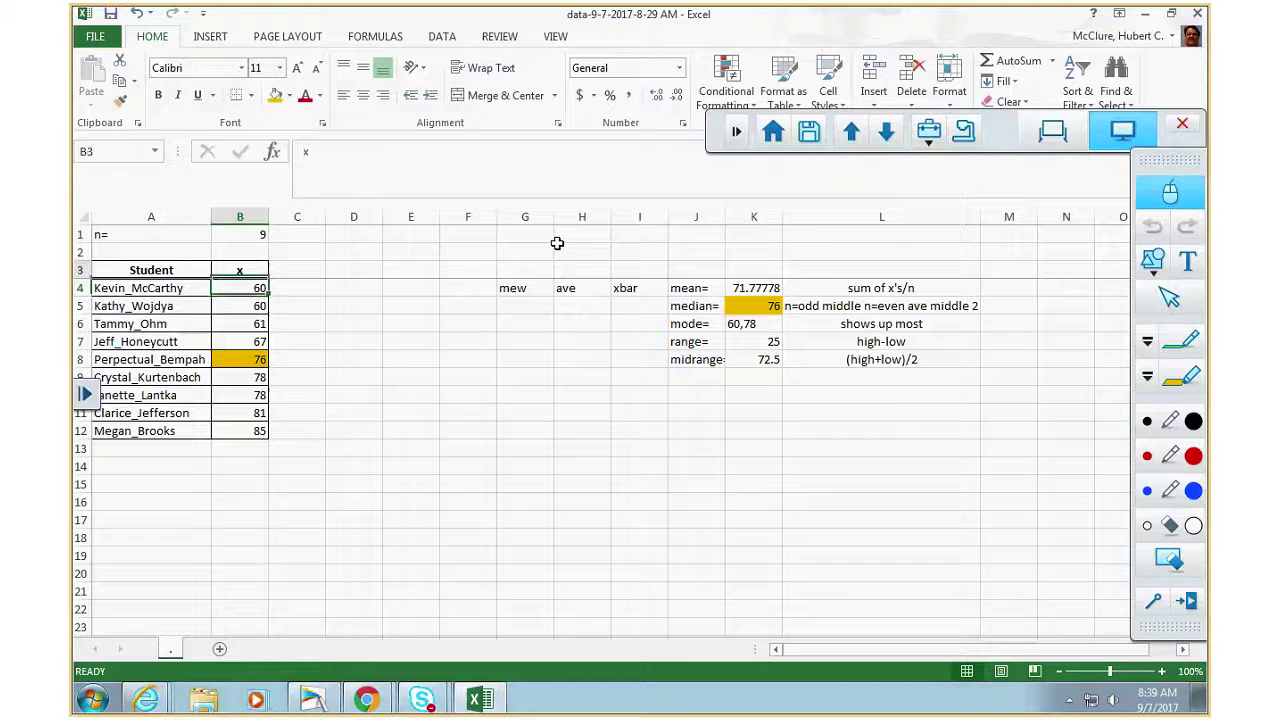
Review the x values in B4:B12 and the sample size in B1
key("Down")
key("Down")
key("Down")
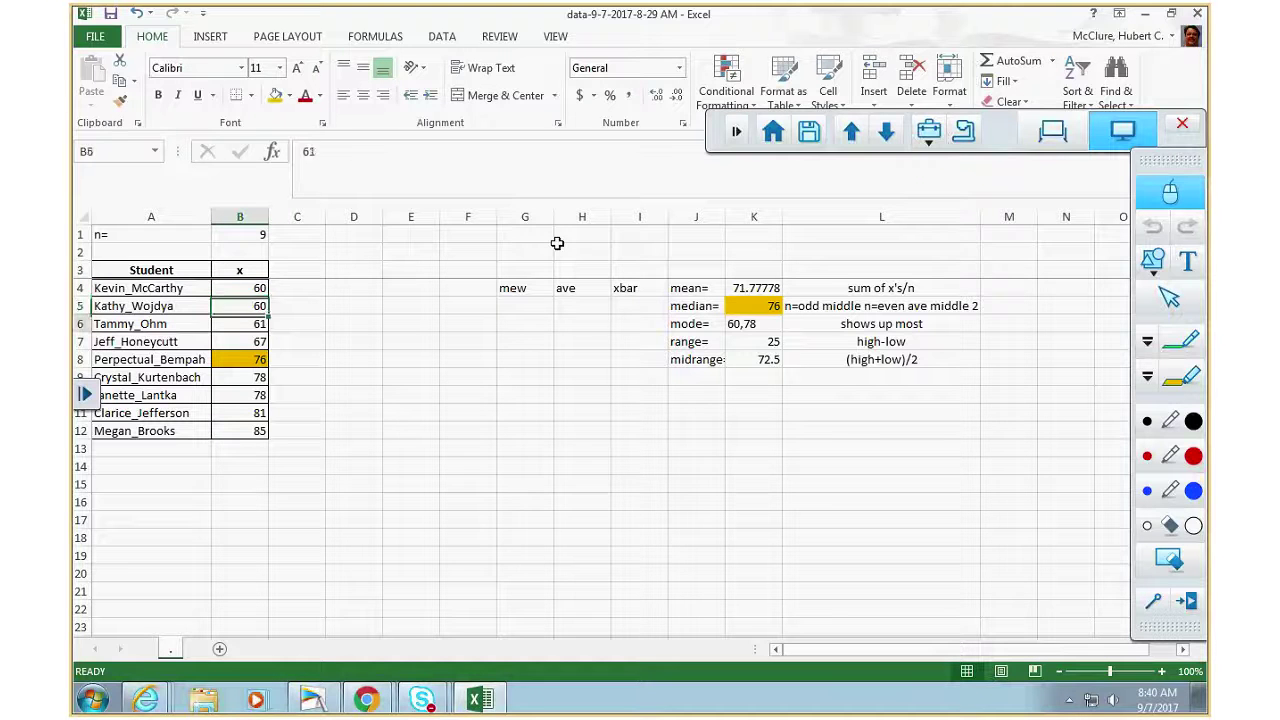
key("Down")
key("Down")
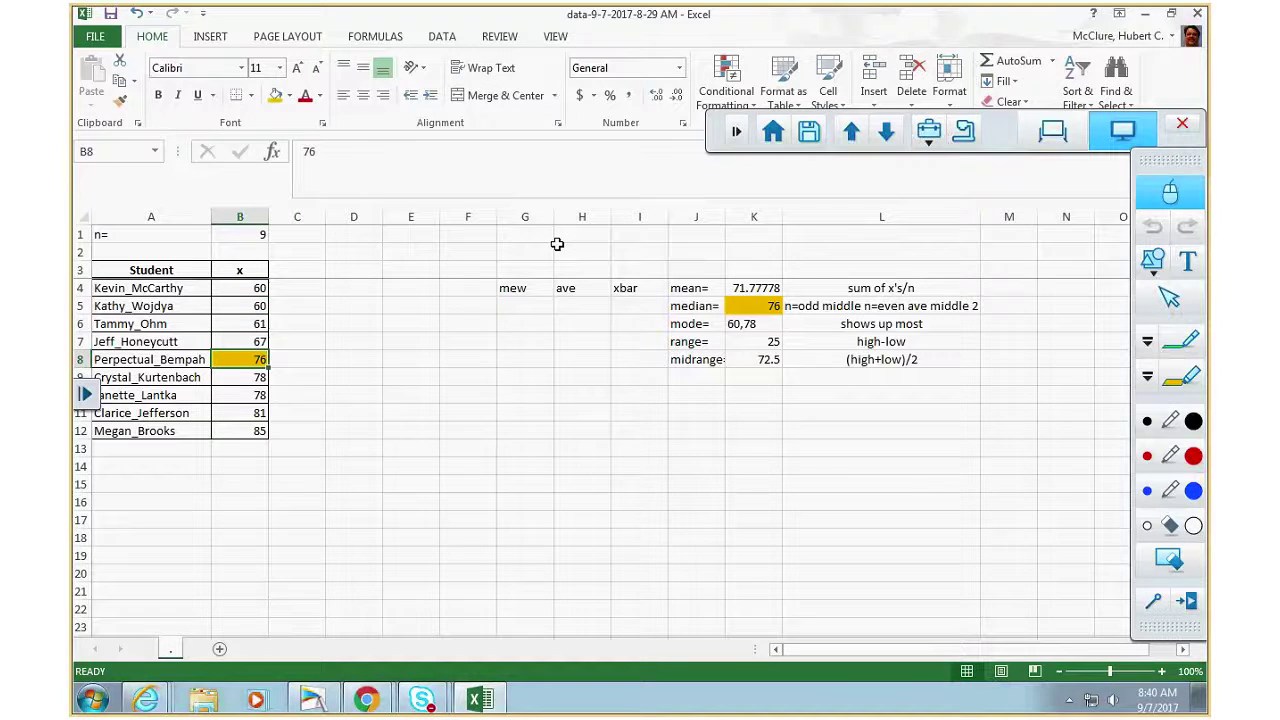
key("Down")
key("Down")
key("Down")
key("Down")
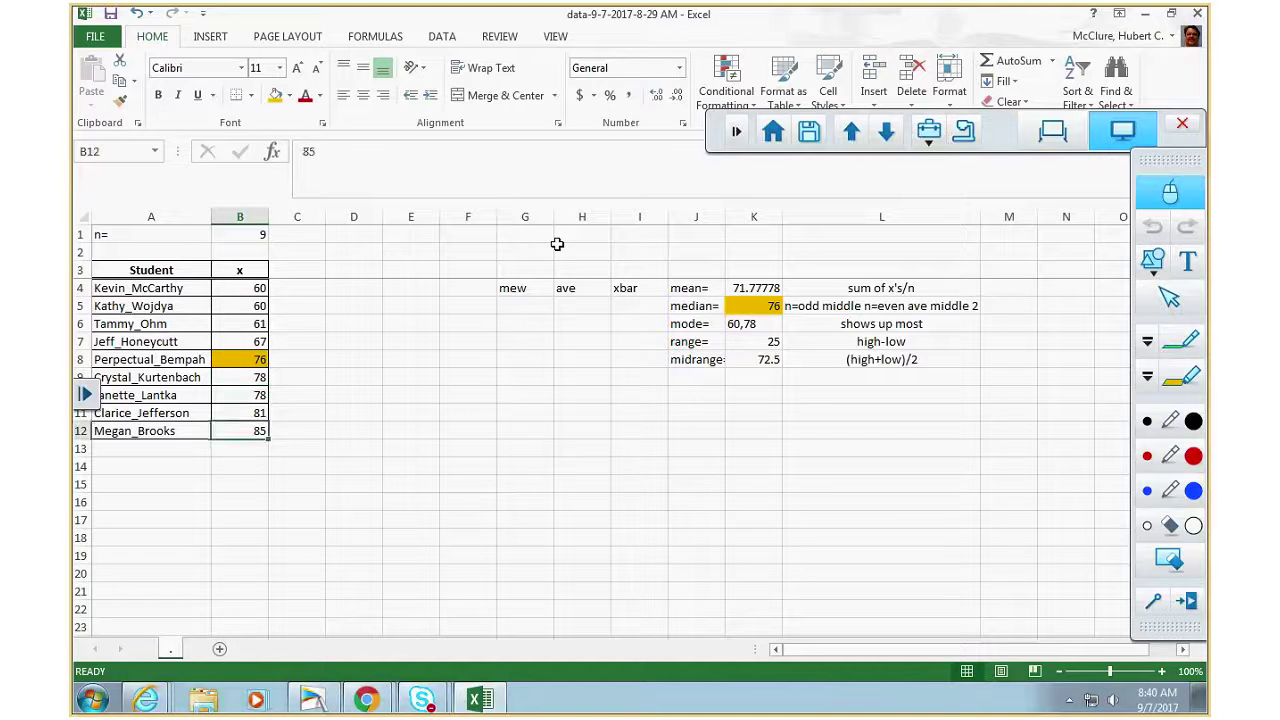
key("Up")
key("Up")
key("Up")
key("Up")
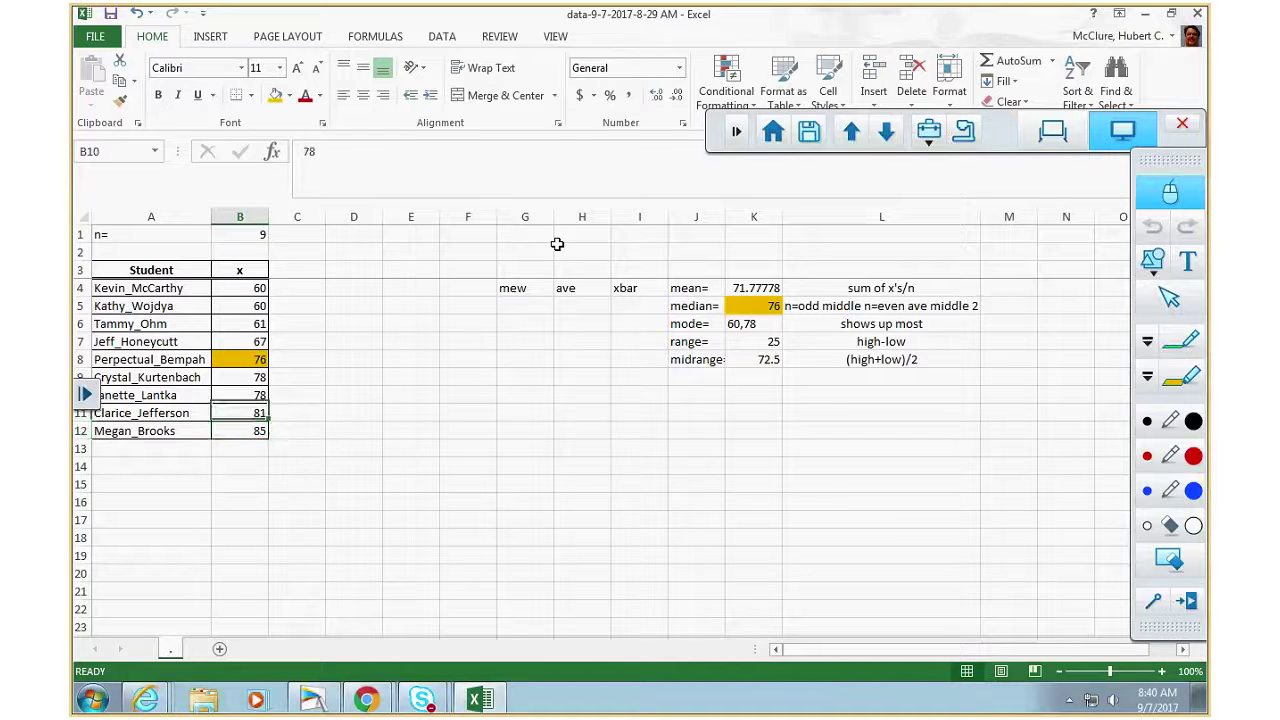
key("Up")
key("Up")
key("Down")
key("Down")
key("Down")
key("Down")
key("Down")
key("Down")
key("Down")
key("Down")
key("Up")
key("Up")
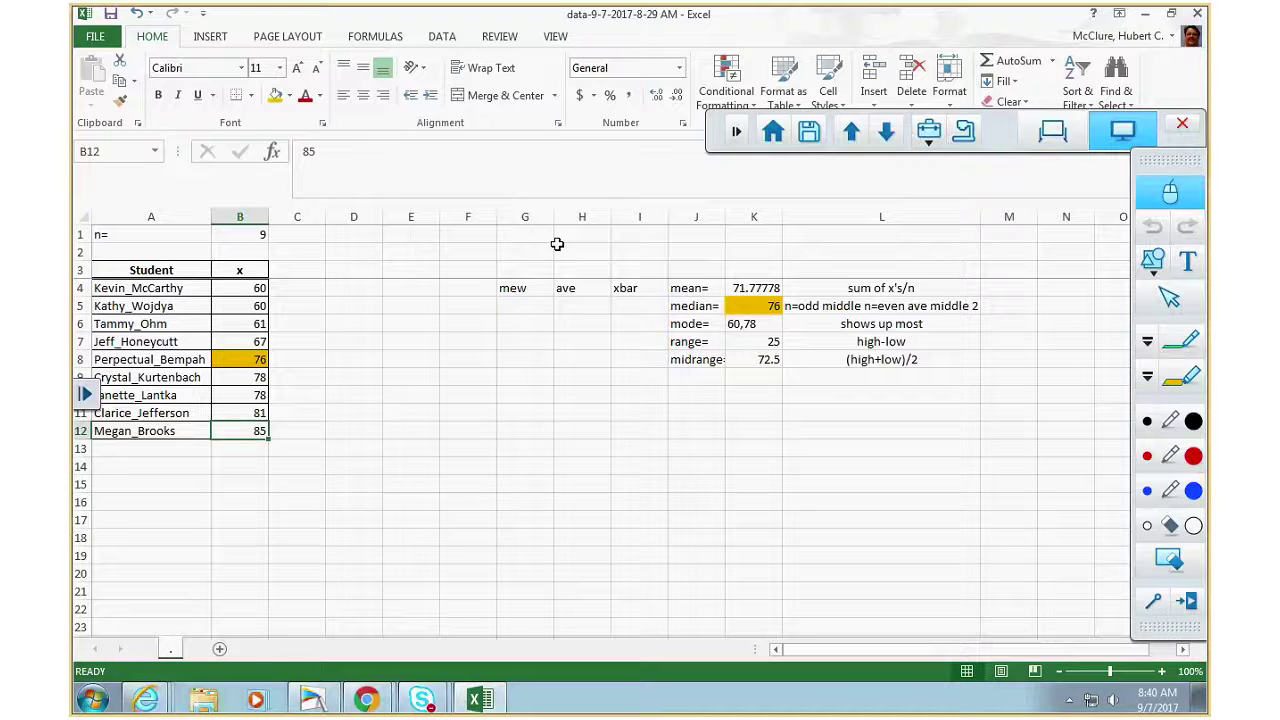
key("Up")
key("Up")
key("Up")
key("Up")
key("Up")
key("Up")
key("Up")
key("Up")
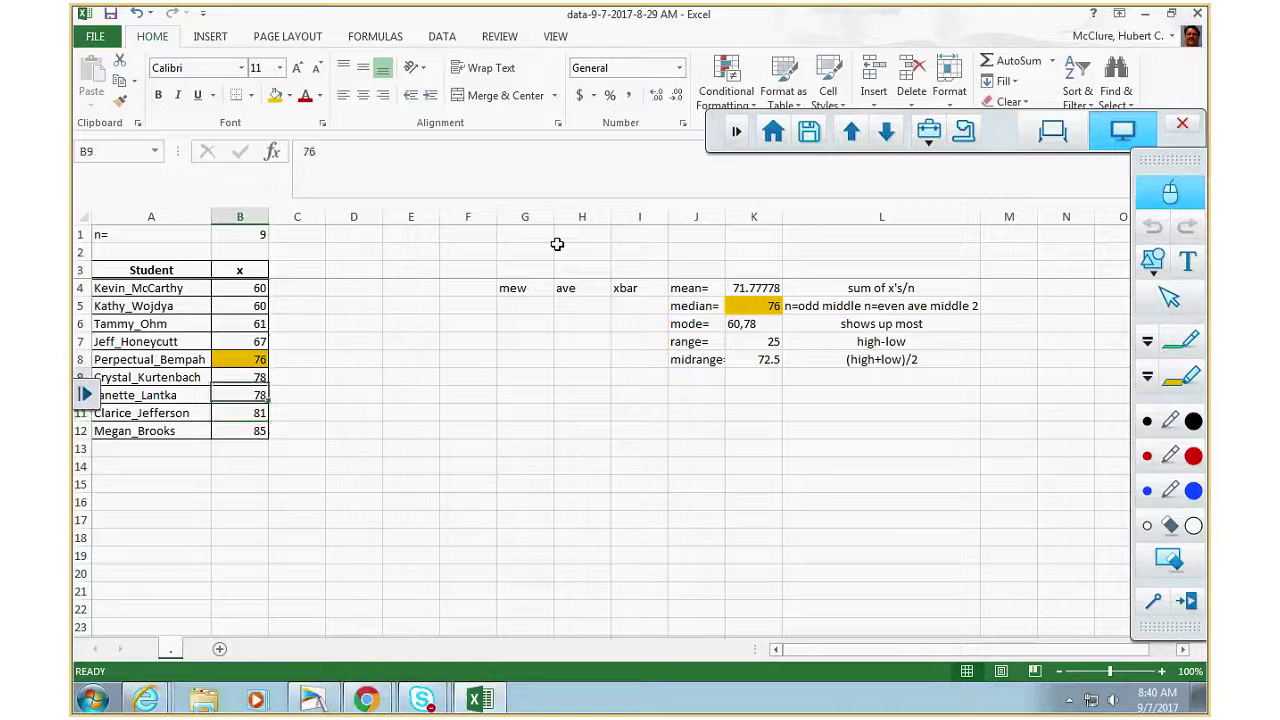
key("Down")
key("Down")
key("Down")
key("Down")
key("Down")
key("Down")
key("Down")
key("Down")
key("Down")
key("Down")
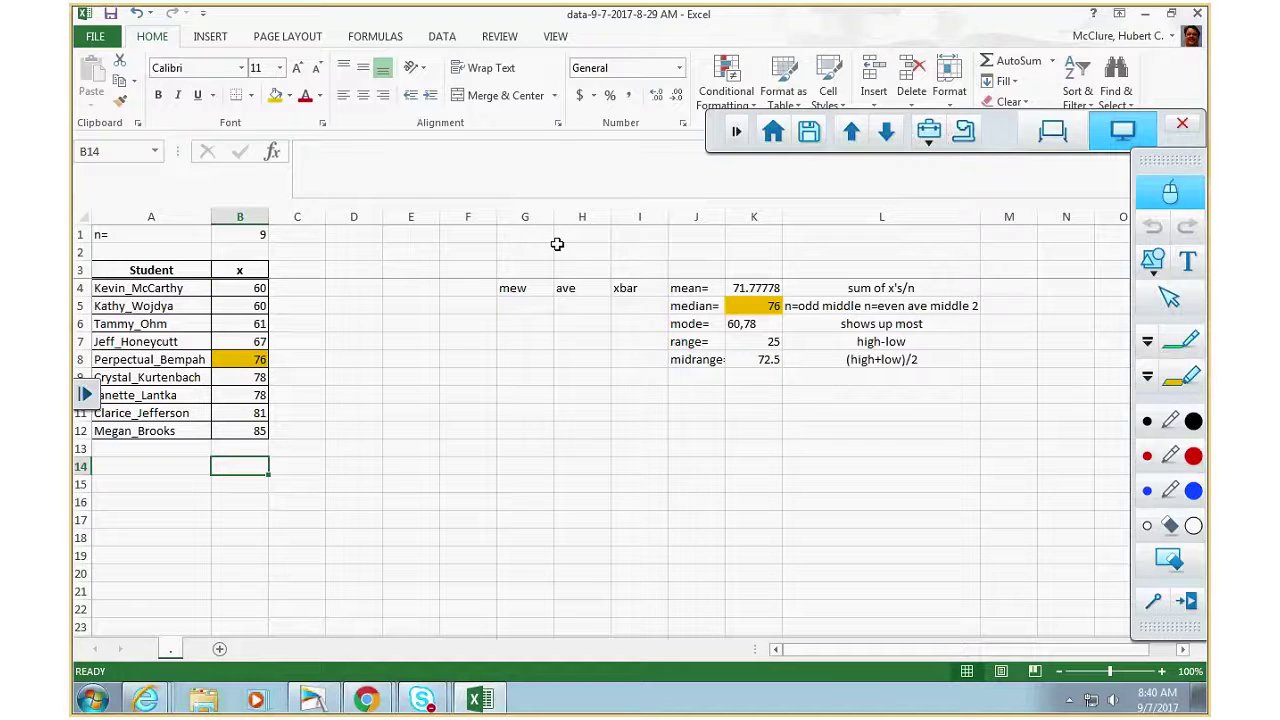
key("Up")
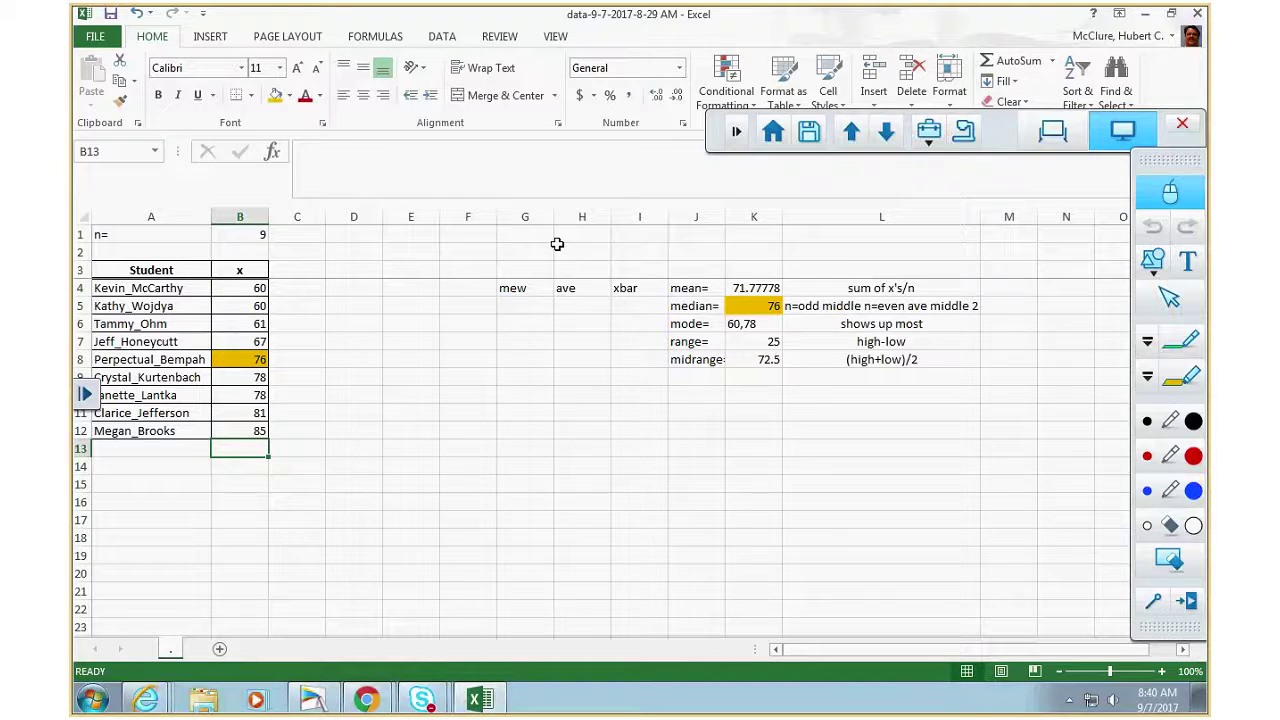
key("Up")
key("Up")
key("Up")
key("Up")
key("Up")
key("Up")
key("Up")
key("Up")
key("Up")
key("Up")
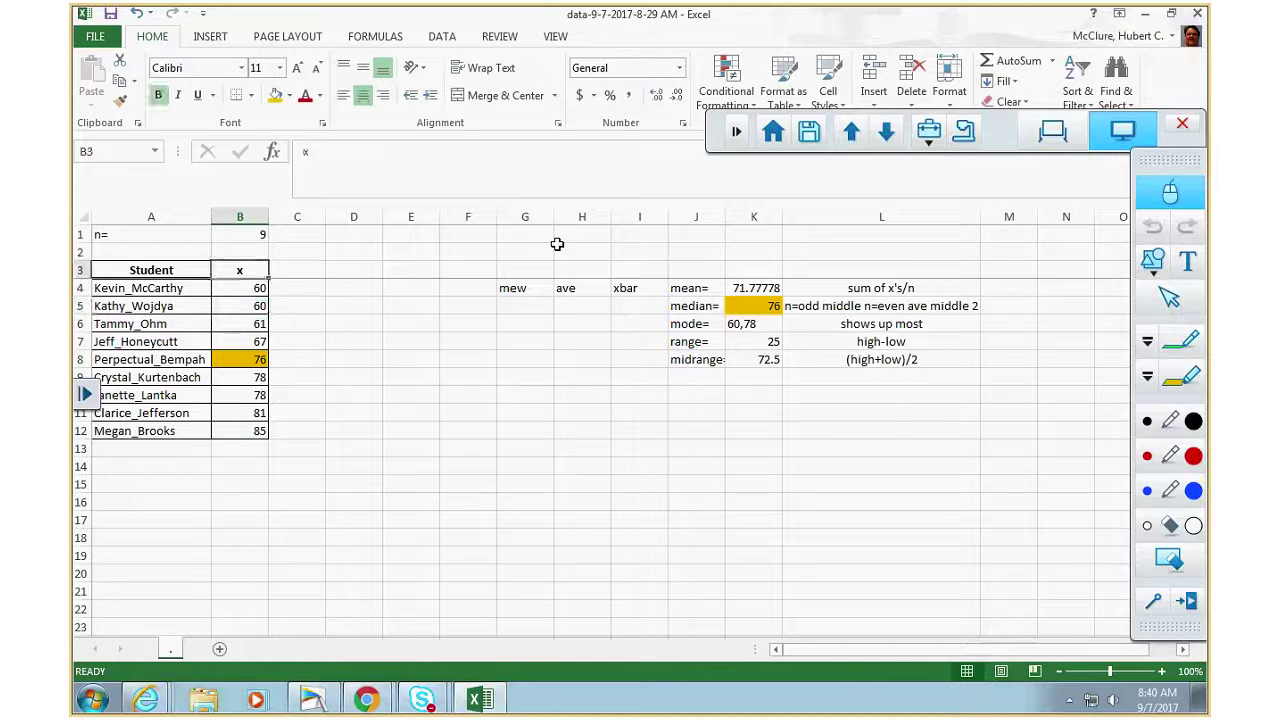
key("Up")
key("Up")
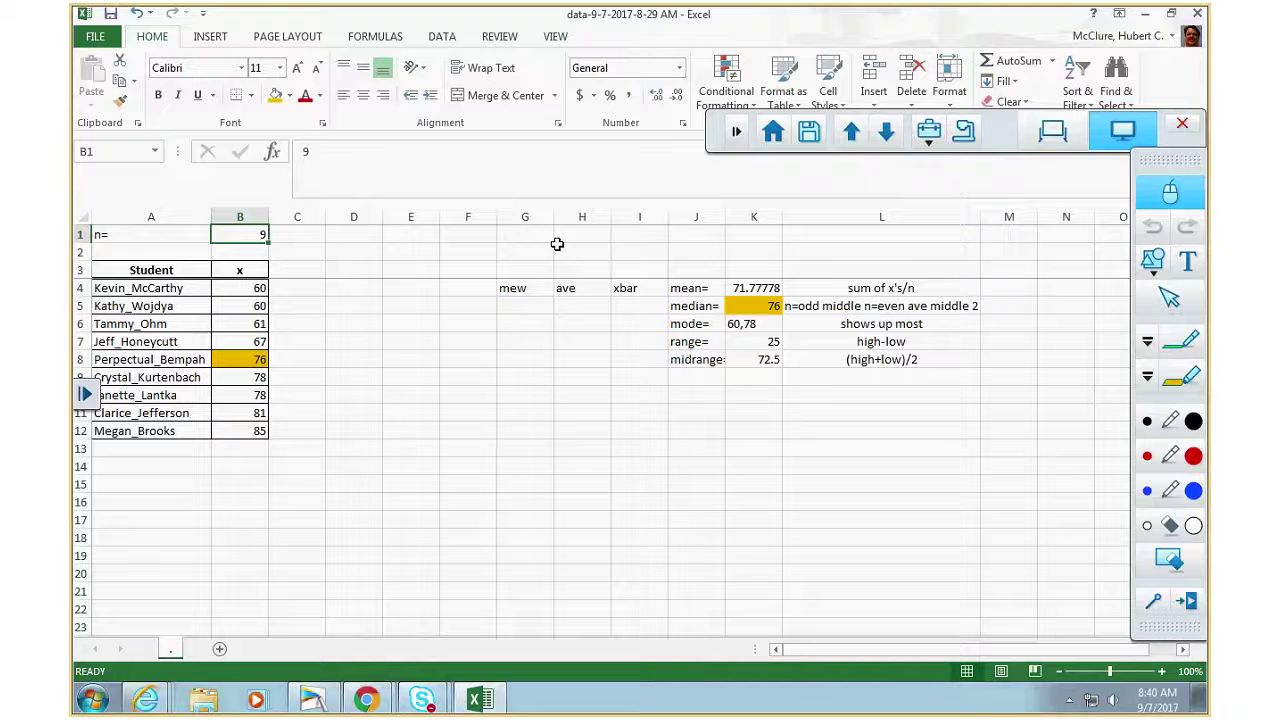
Enter the label "var=" in cell J9, below the midrange label
key("Down")
key("Down")
key("Down")
key("Down")
key("Down")
key("Down")
key("Down")
key("Down")
key("Right")
key("Right")
key("Right")
key("Right")
key("Right")
key("Right")
key("Right")
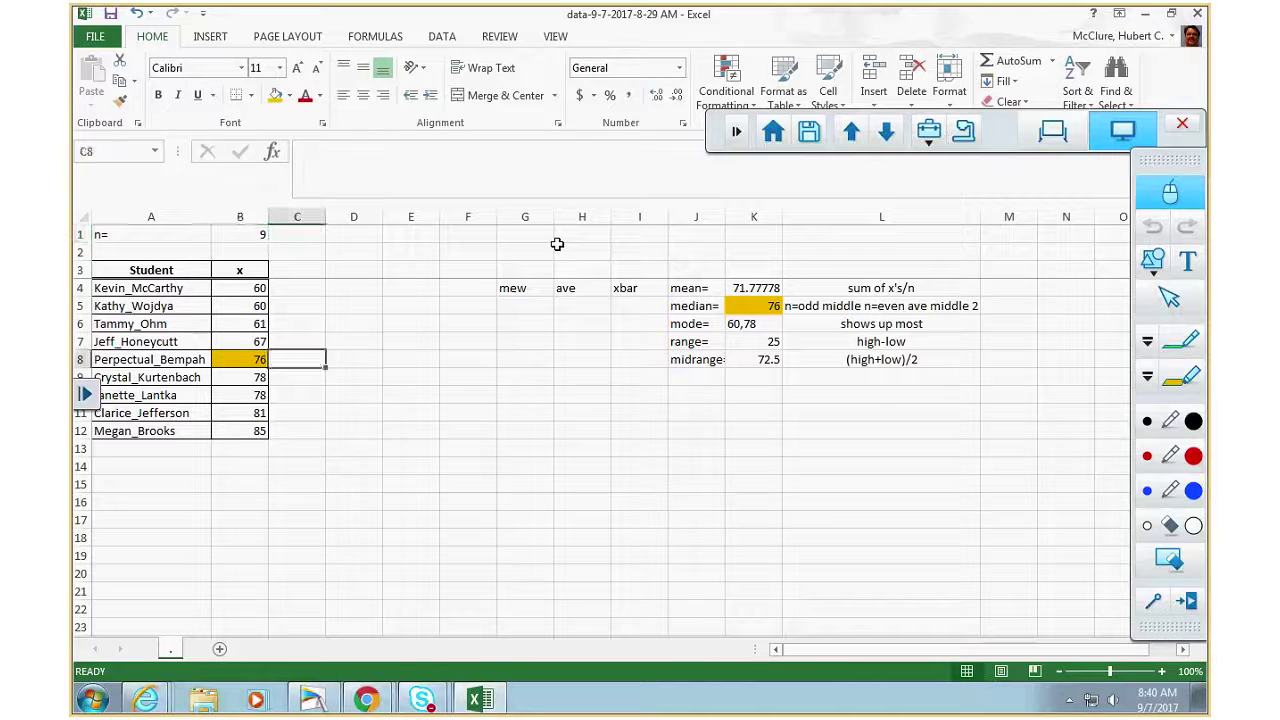
key("Right")
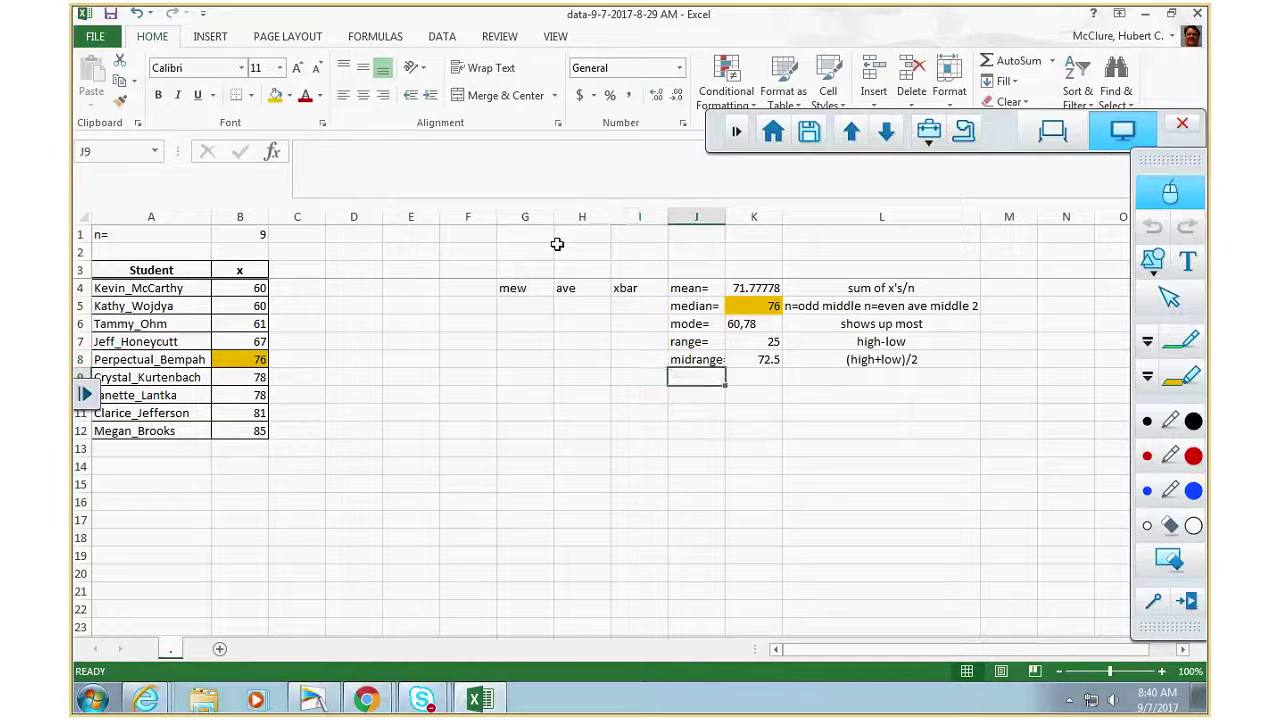
type("var=")
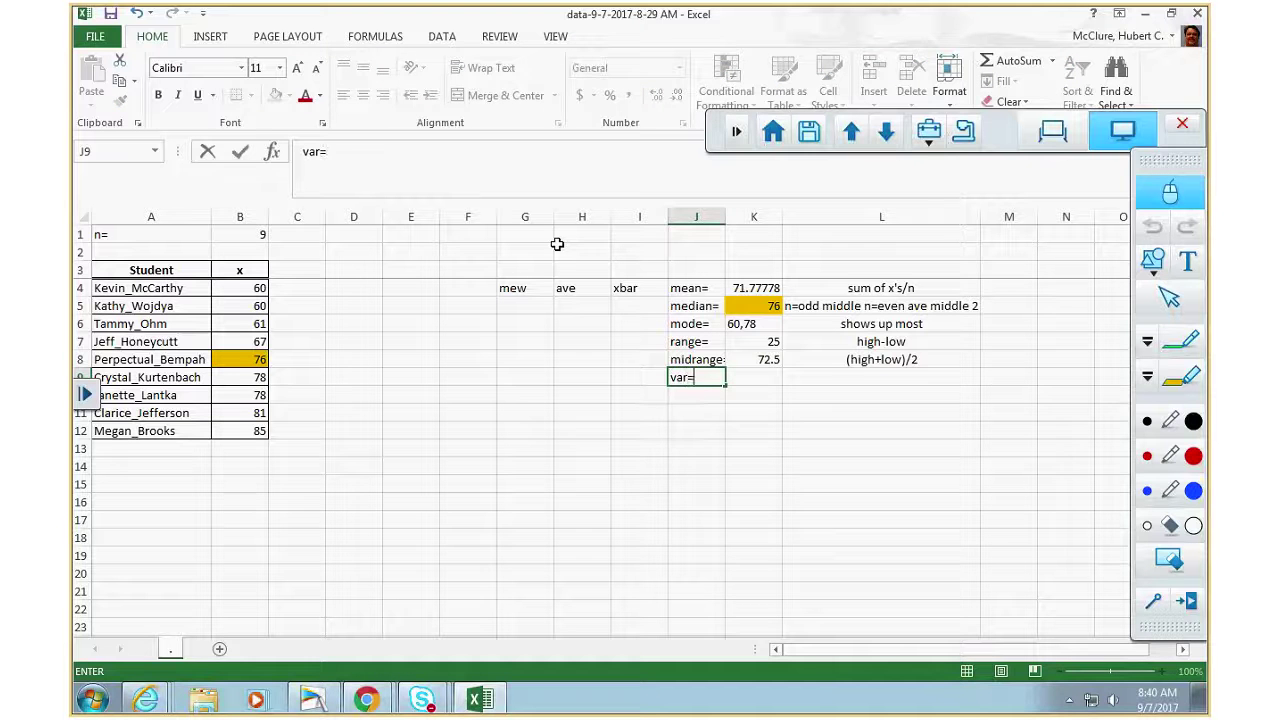
key("Return")
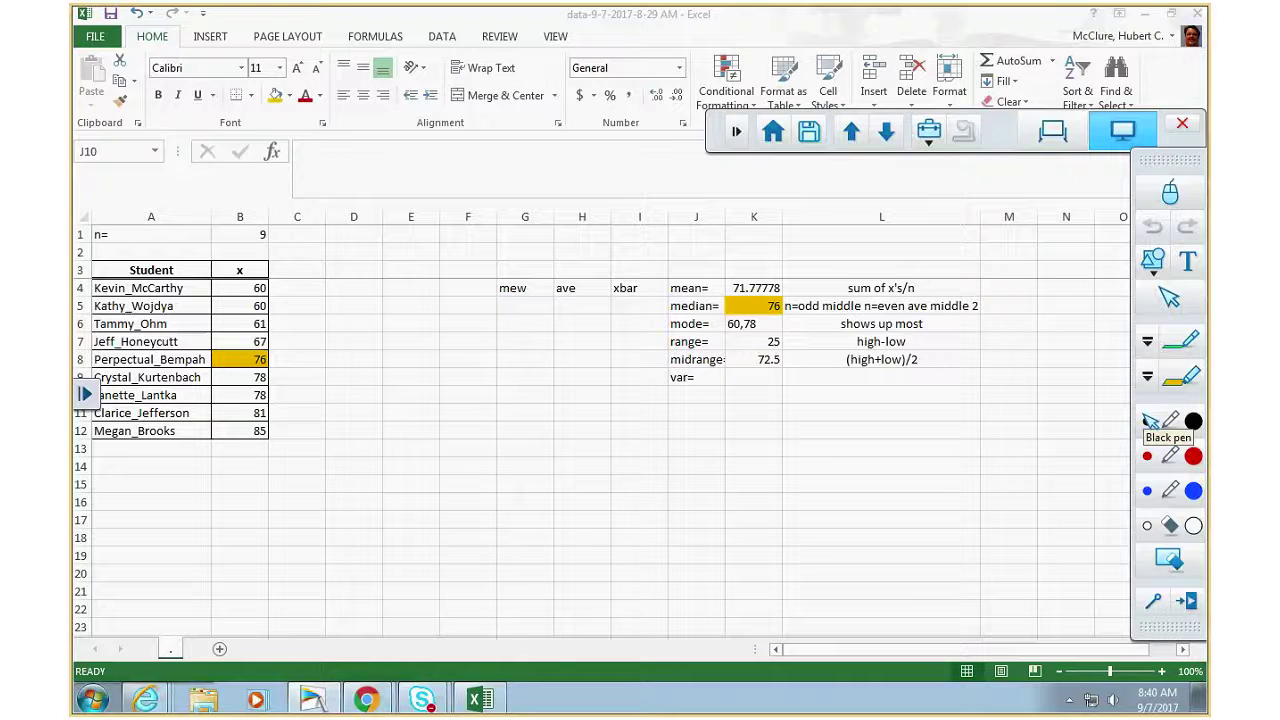
Handwrite the variance formula VAR = Σ(x − x̄)² / (n − 1) with the black pen below the student table
left_click(1150, 421)
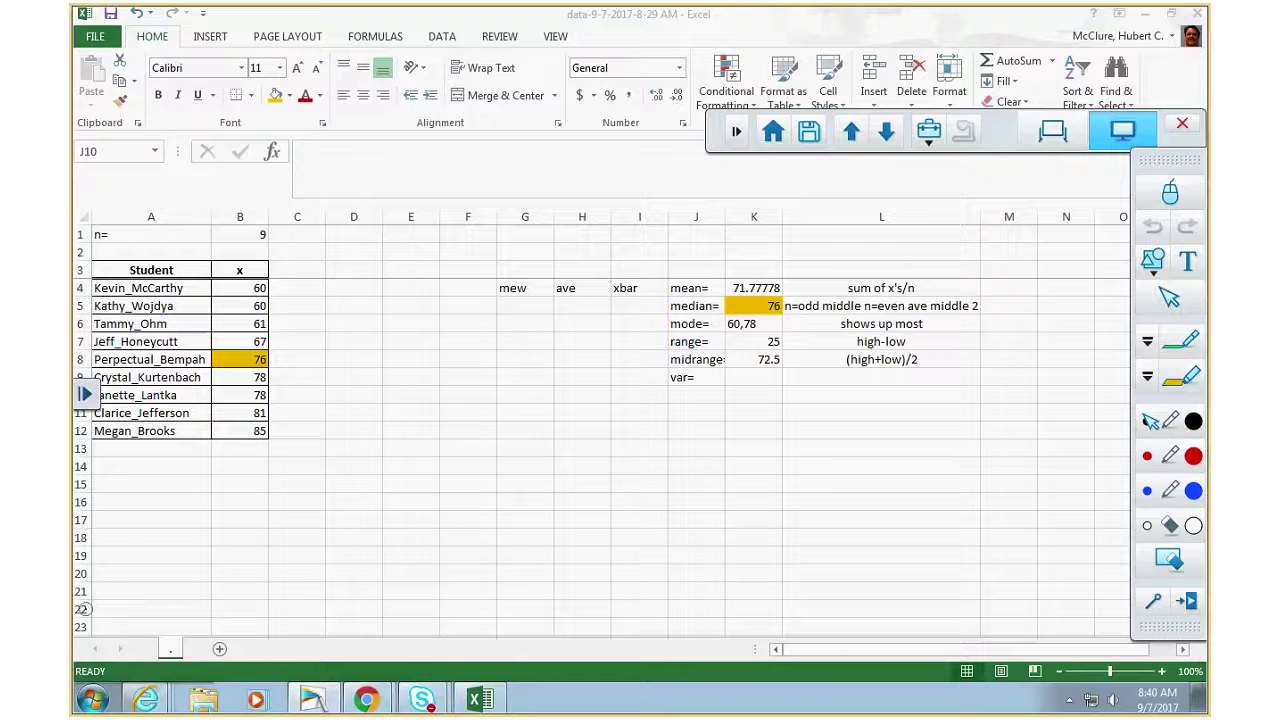
mouse_move(137, 492)
left_mouse_down()
mouse_move(142, 510)
mouse_move(152, 492)
mouse_move(168, 506)
mouse_move(191, 500)
left_mouse_up()
left_click_drag(177, 511, 192, 510)
mouse_move(249, 462)
left_mouse_down()
mouse_move(248, 493)
mouse_move(263, 496)
mouse_move(297, 487)
mouse_move(318, 500)
mouse_move(304, 500)
mouse_move(315, 475)
left_mouse_up()
left_click_drag(325, 461, 325, 501)
left_click_drag(262, 466, 262, 506)
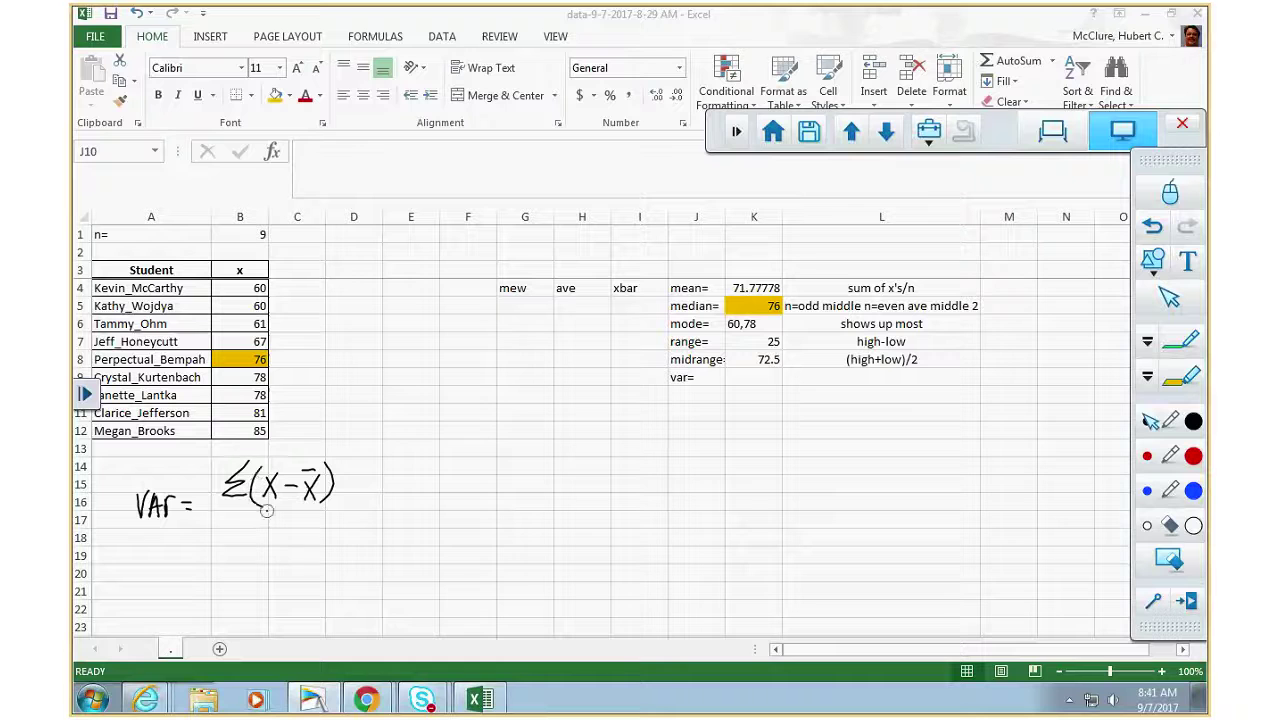
left_click_drag(333, 452, 348, 464)
left_click_drag(220, 514, 351, 513)
mouse_move(248, 546)
left_mouse_down()
mouse_move(252, 524)
mouse_move(275, 549)
mouse_move(299, 537)
left_mouse_up()
left_click_drag(308, 524, 308, 550)
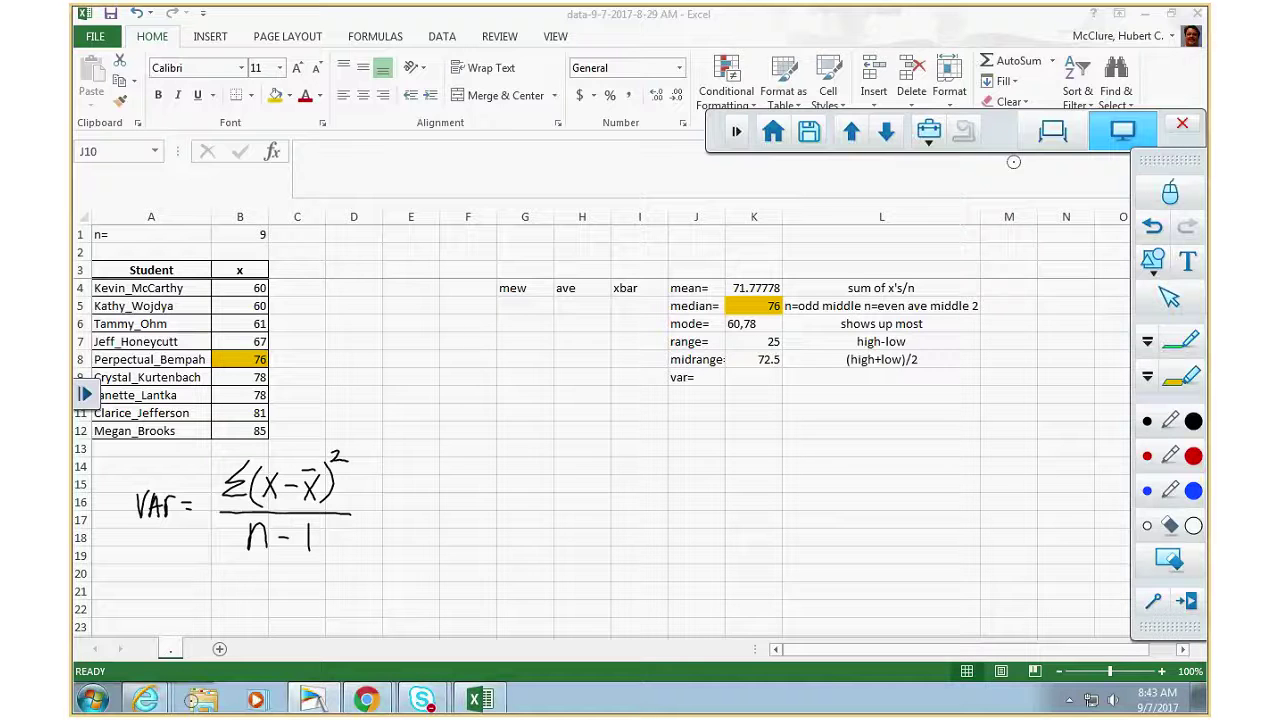
Return from pen to mouse mode and enter the column header "x-xbar" in cell C3
left_click(1170, 191)
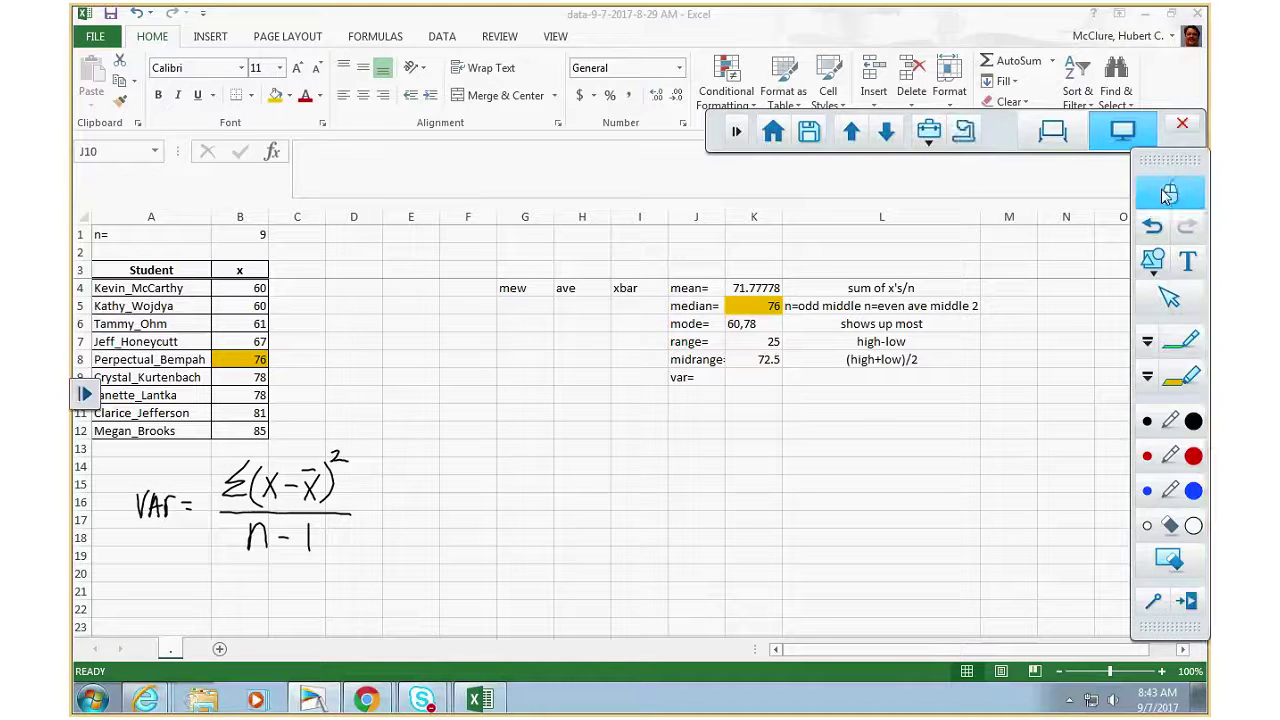
left_click(297, 267)
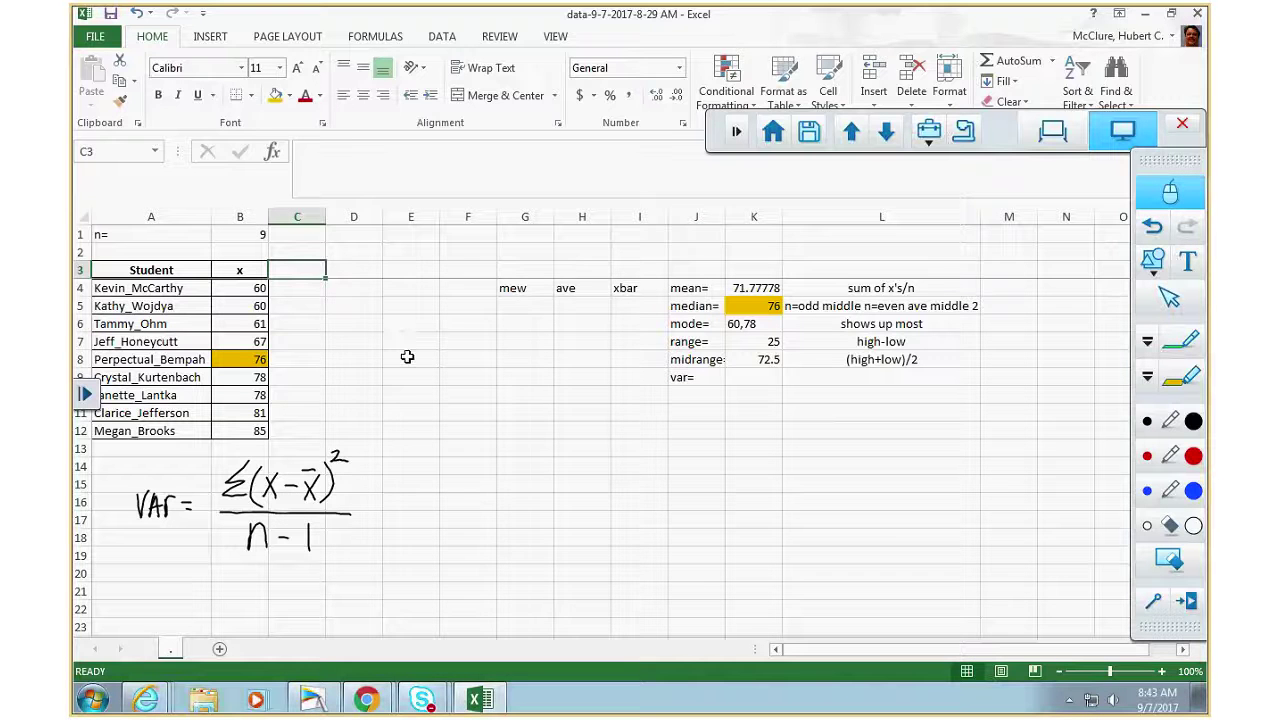
type("x-xbar")
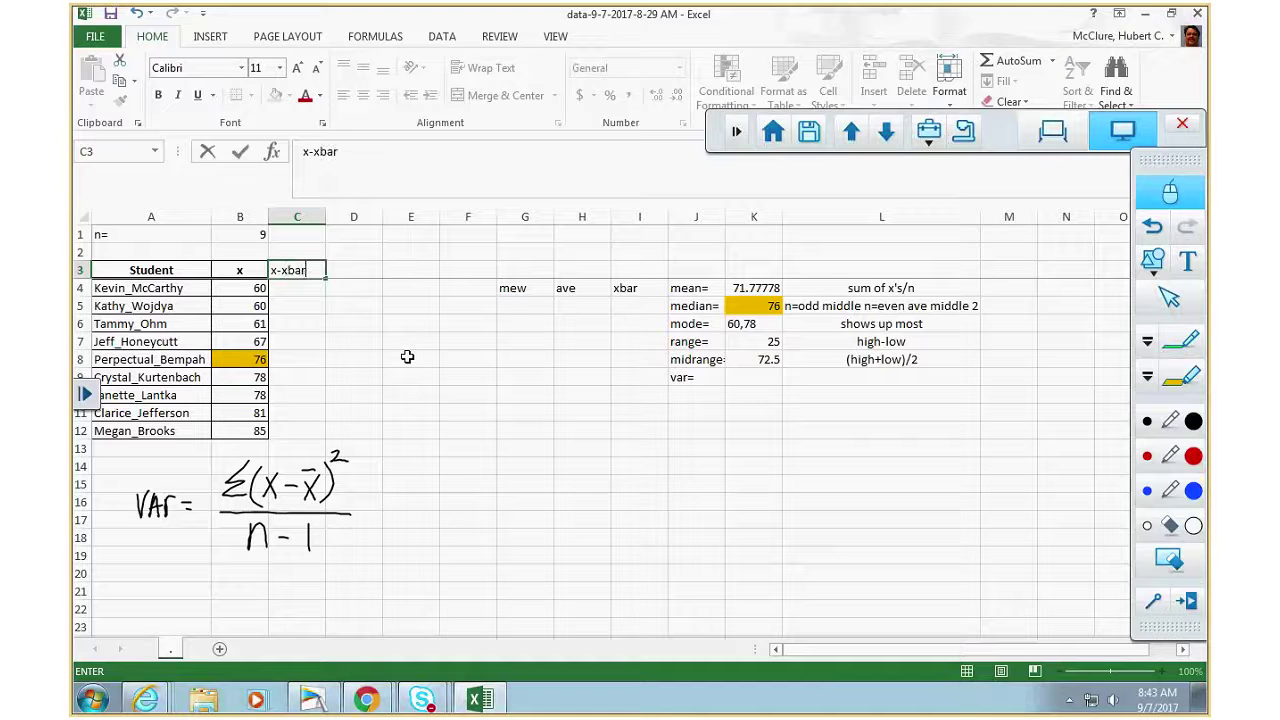
key("Return")
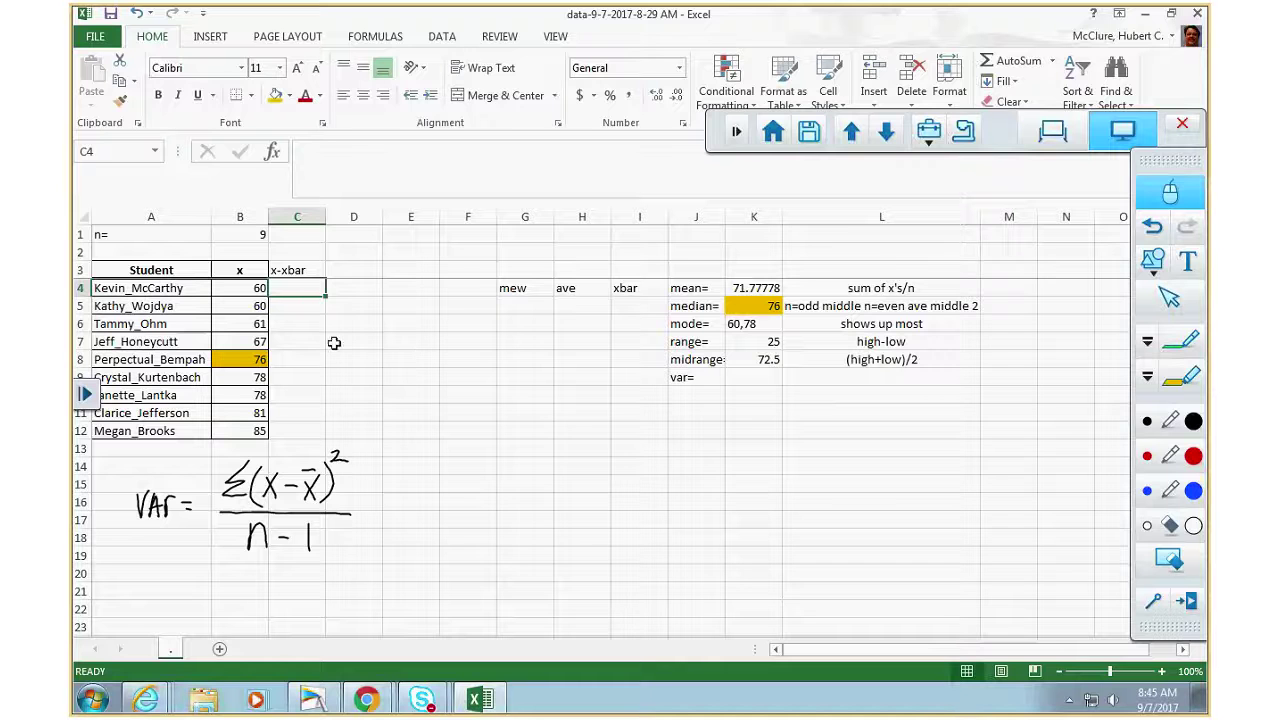
Calculate each value's deviation from the mean with =B4-$K$4 in C4 and fill the formula down to C12
type("=")
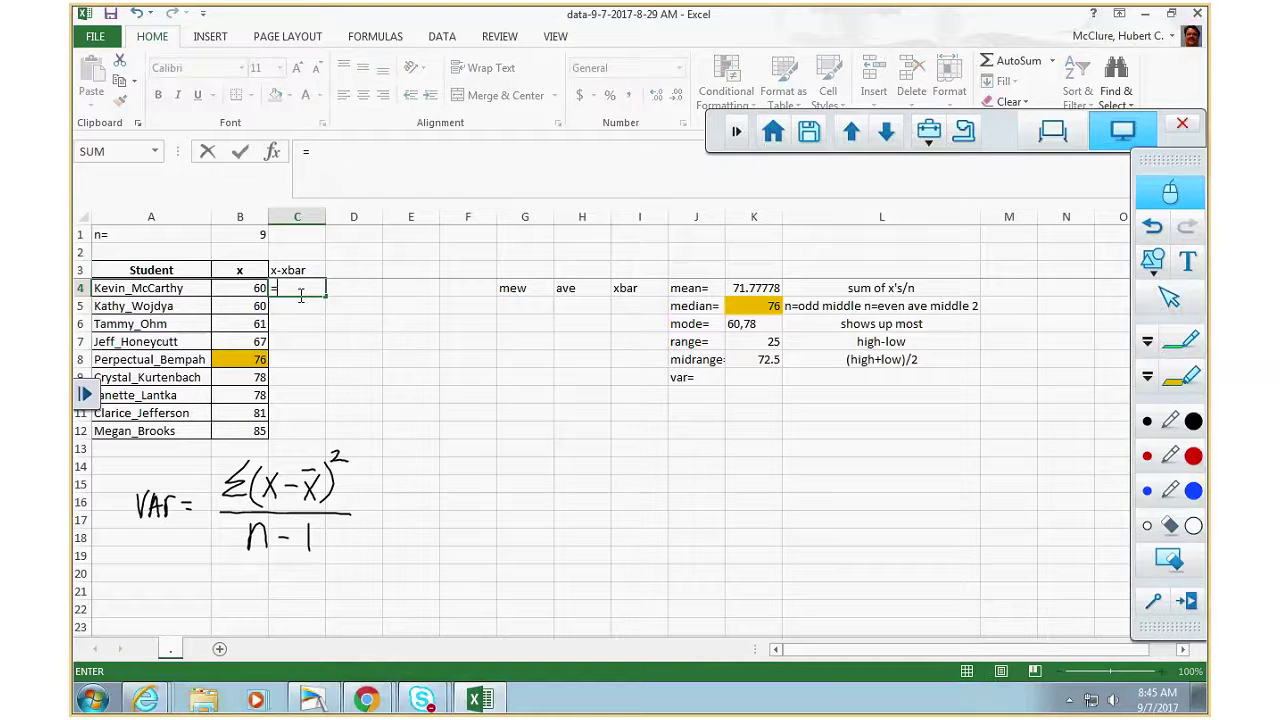
left_click(240, 288)
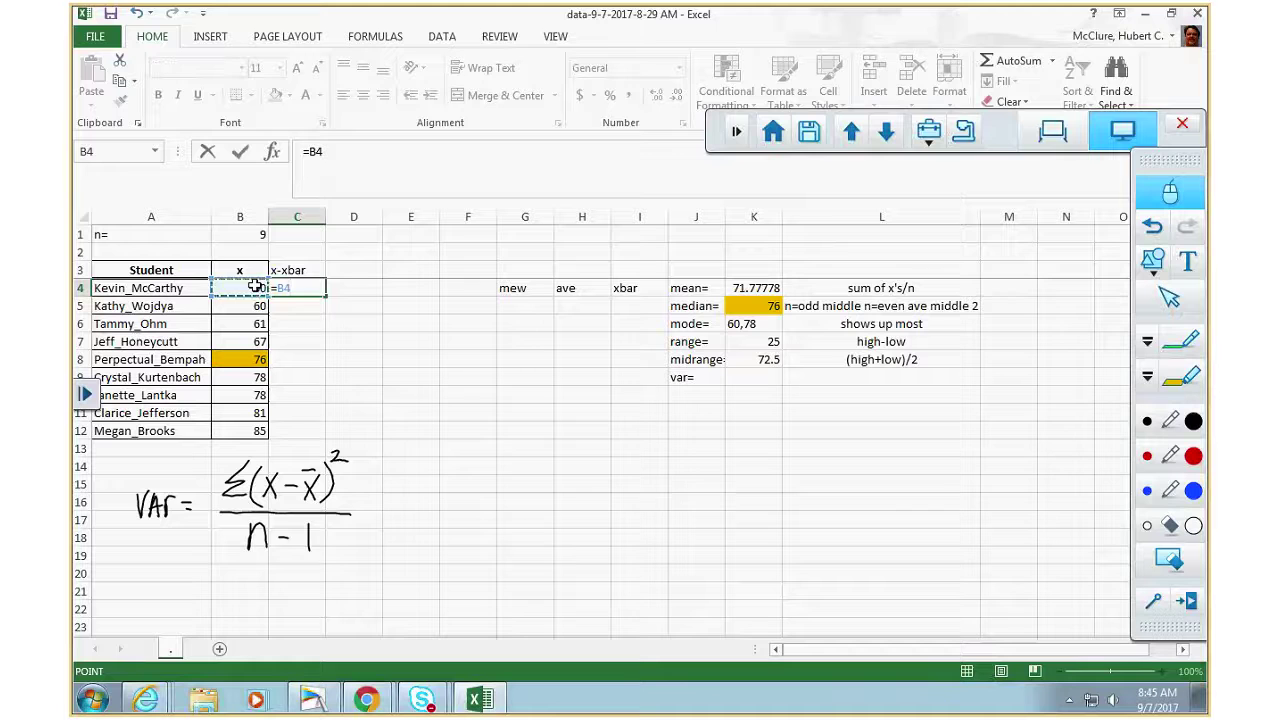
type("-")
left_click(752, 288)
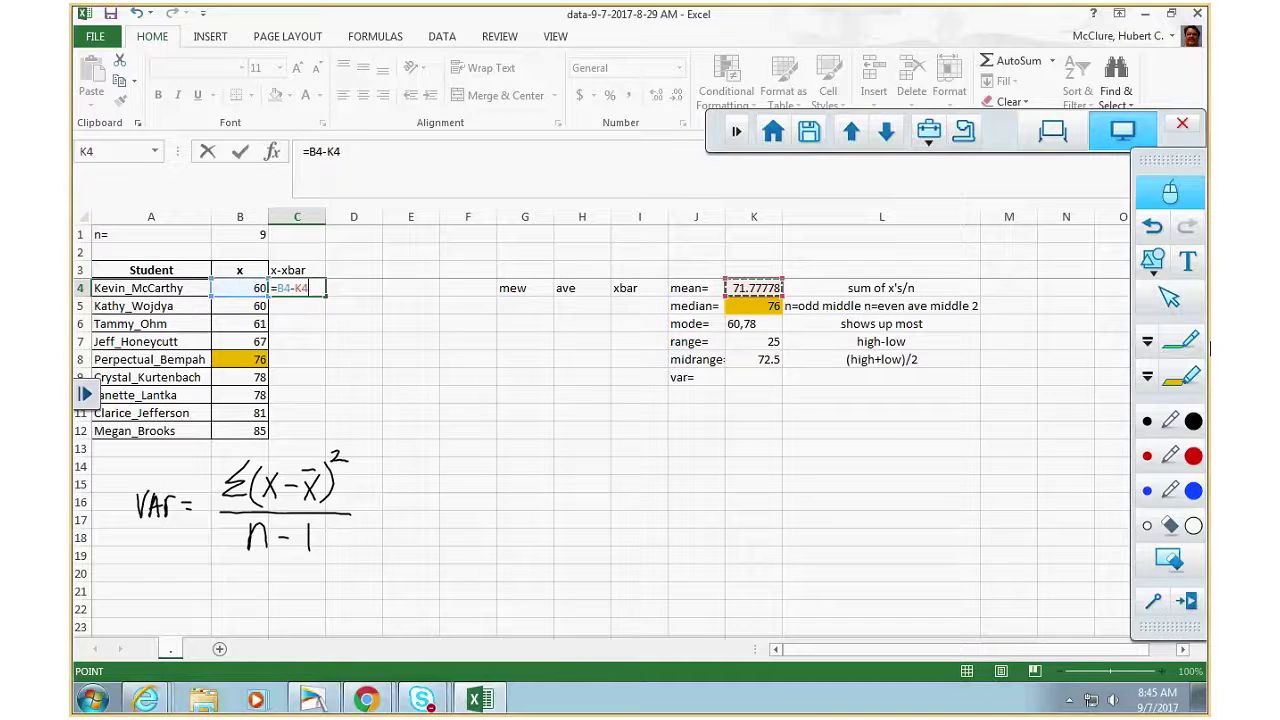
key("F4")
key("Return")
left_click(296, 289)
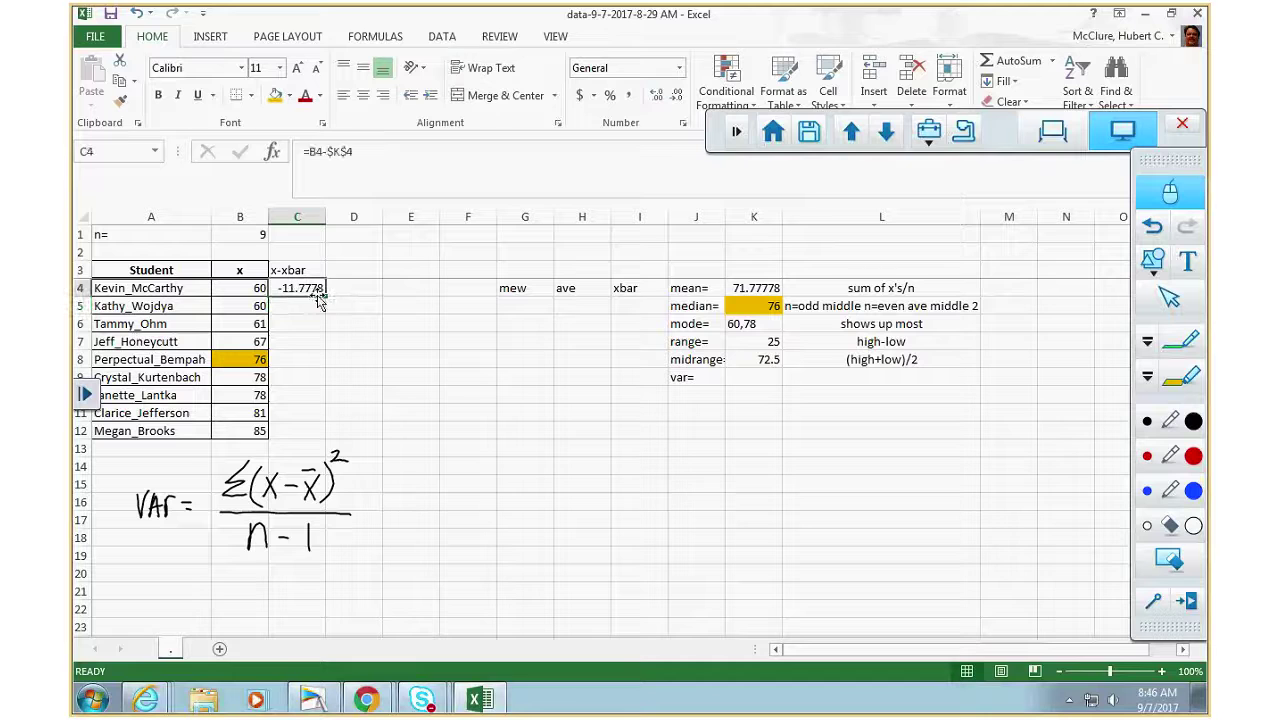
left_click_drag(324, 298, 330, 436)
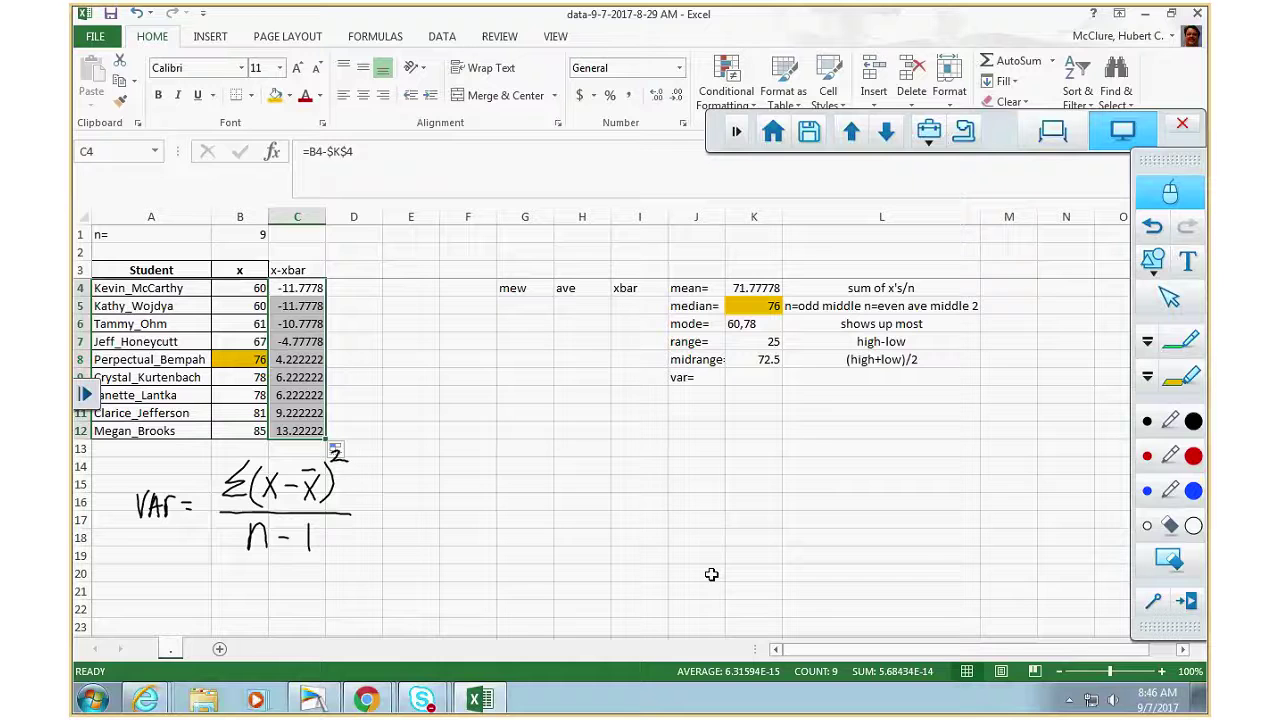
Enter the column header "(x-xbar)^2" in cell D3 and widen column D to fit it
left_click(340, 268)
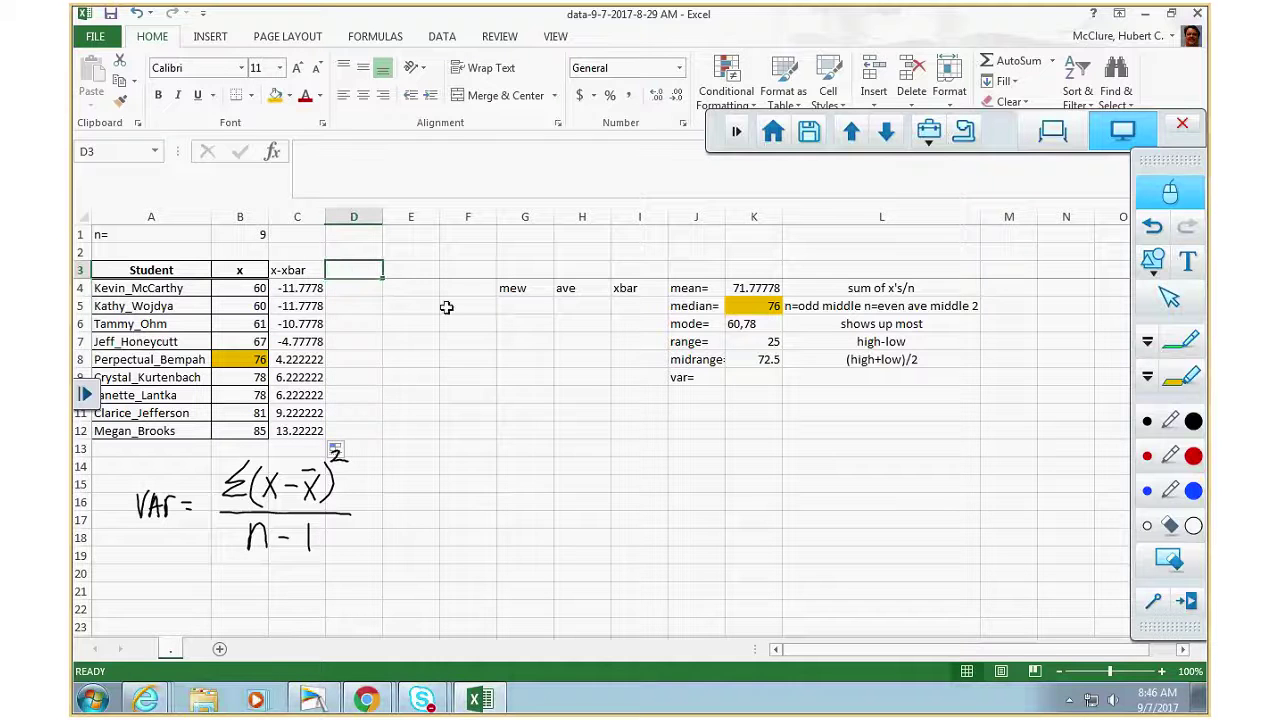
type("(")
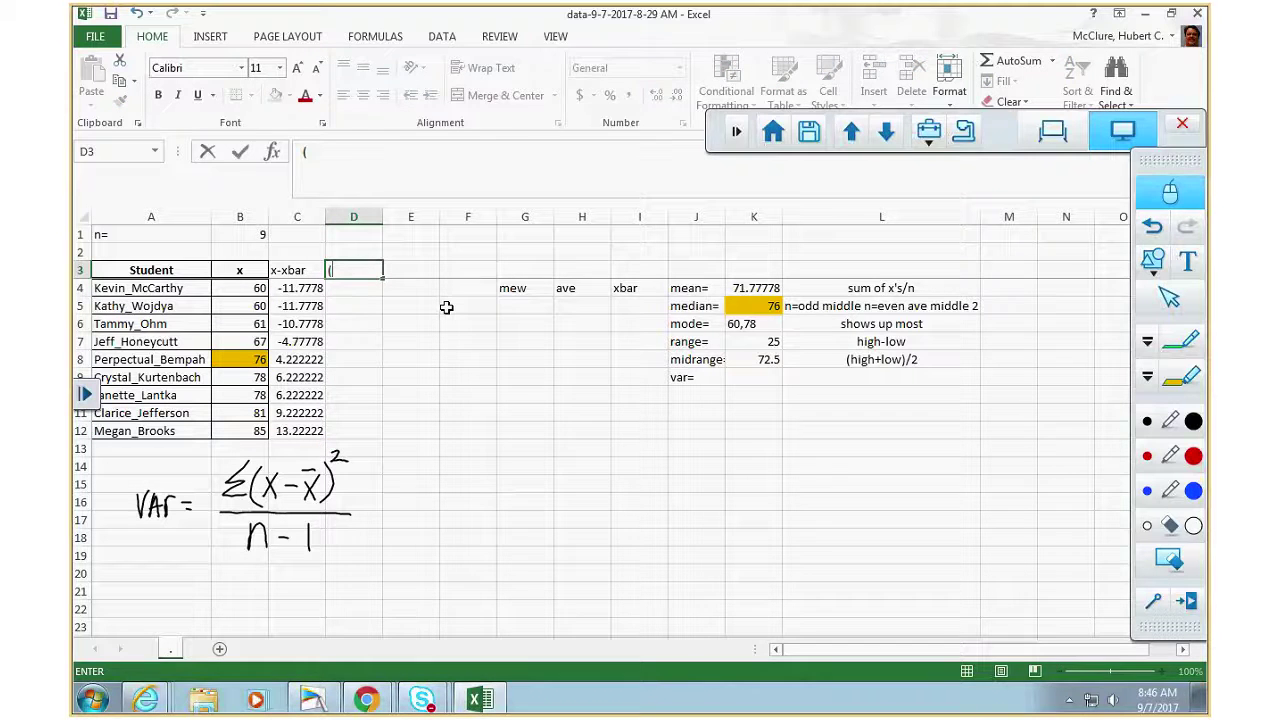
type("x-xbar)^2")
key("Return")
left_click_drag(381, 226, 408, 217)
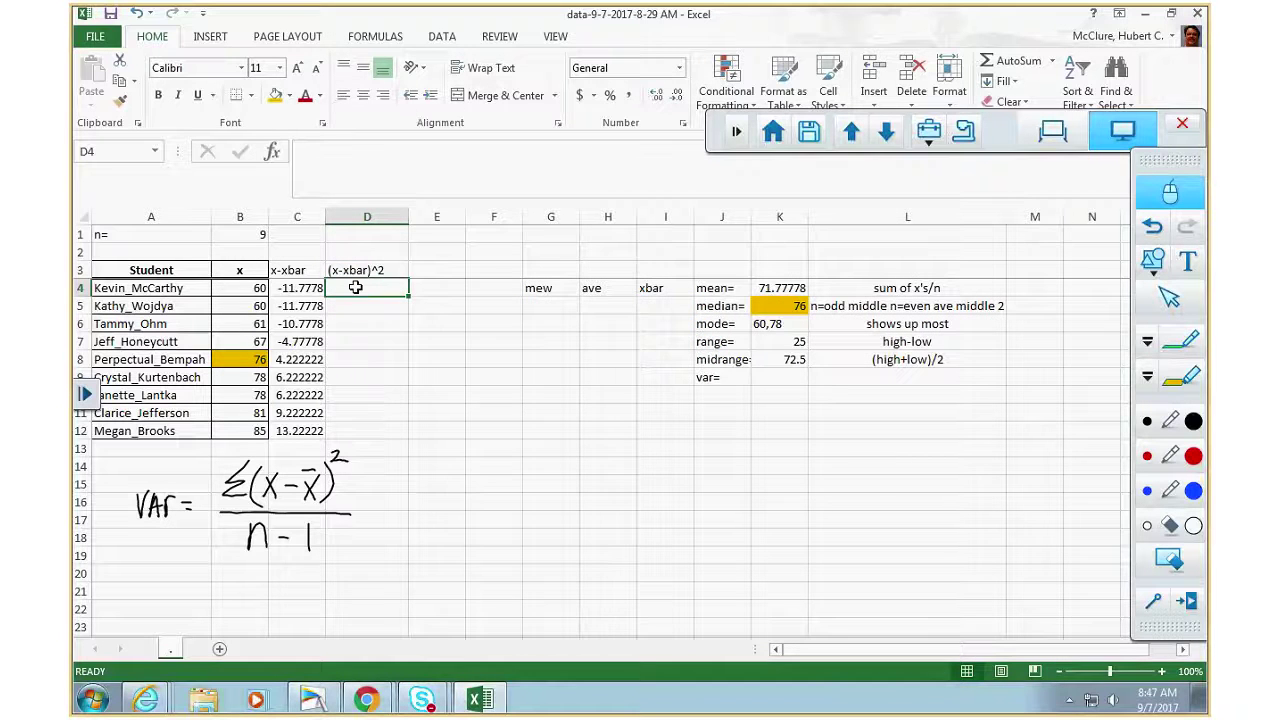
Square the first deviation by entering =C4^2 in cell D4, and select that cell again
type("=")
left_click(300, 287)
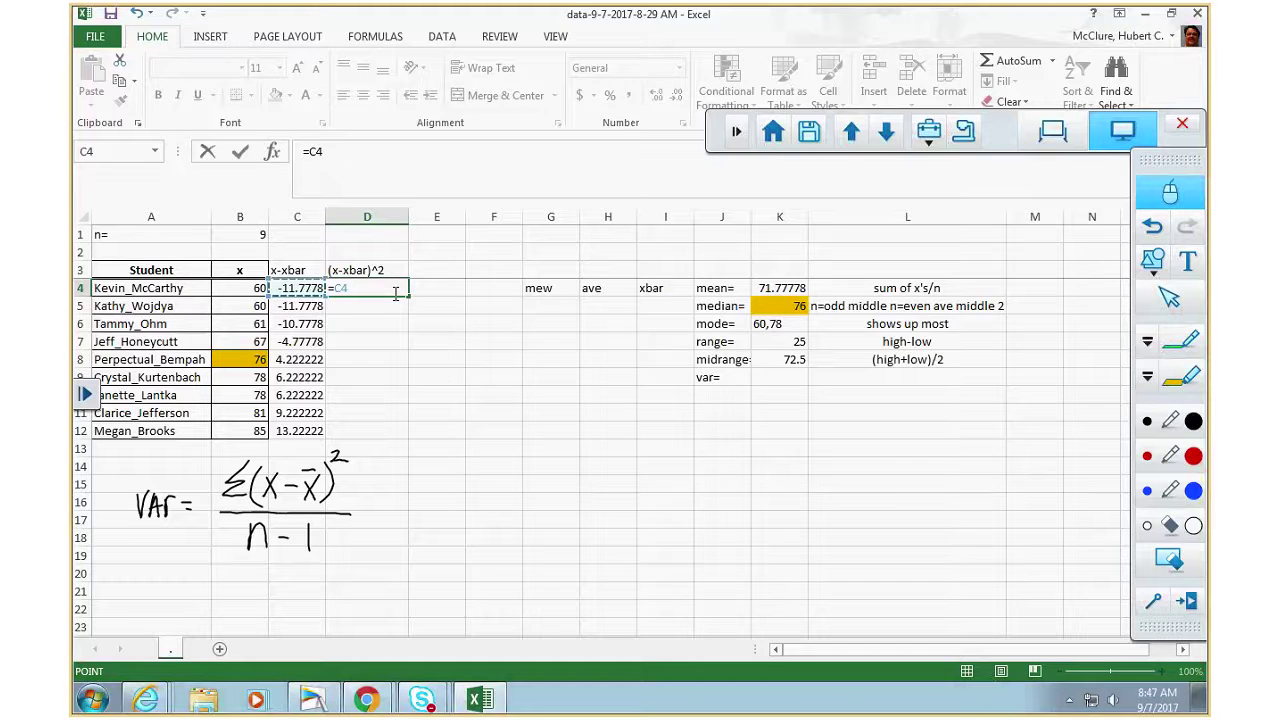
type("^")
key("Return")
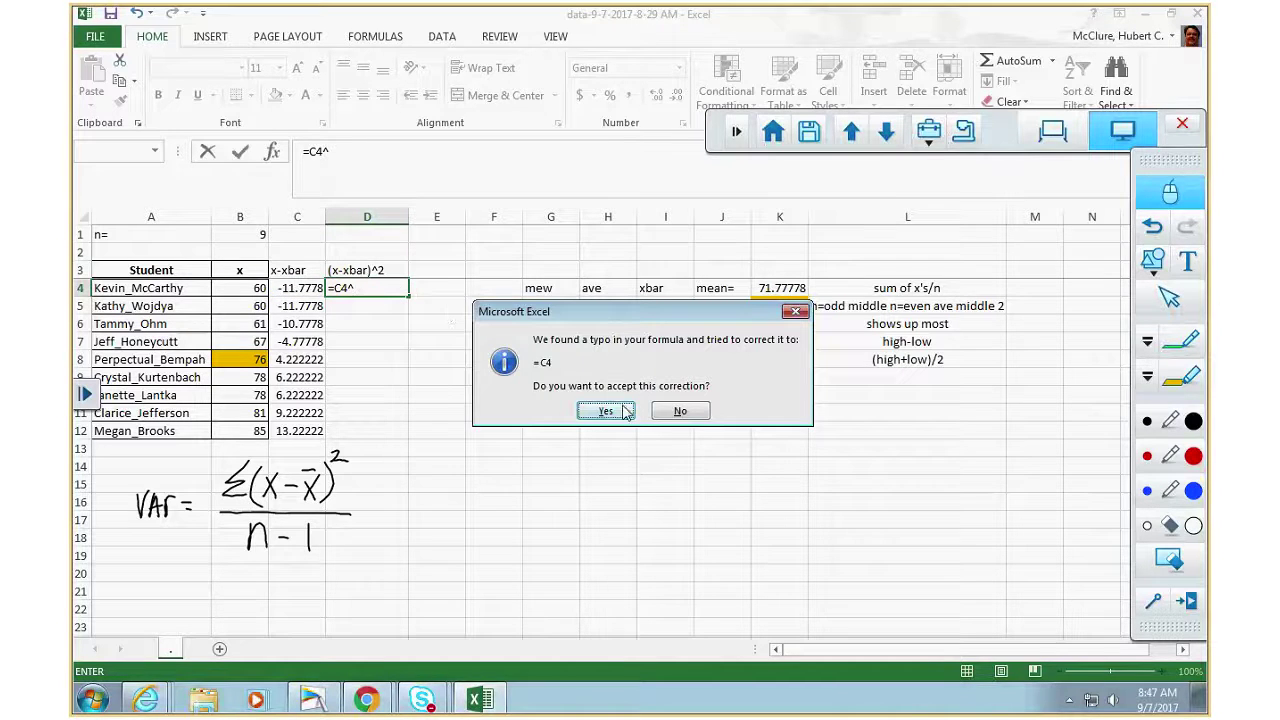
left_click(672, 414)
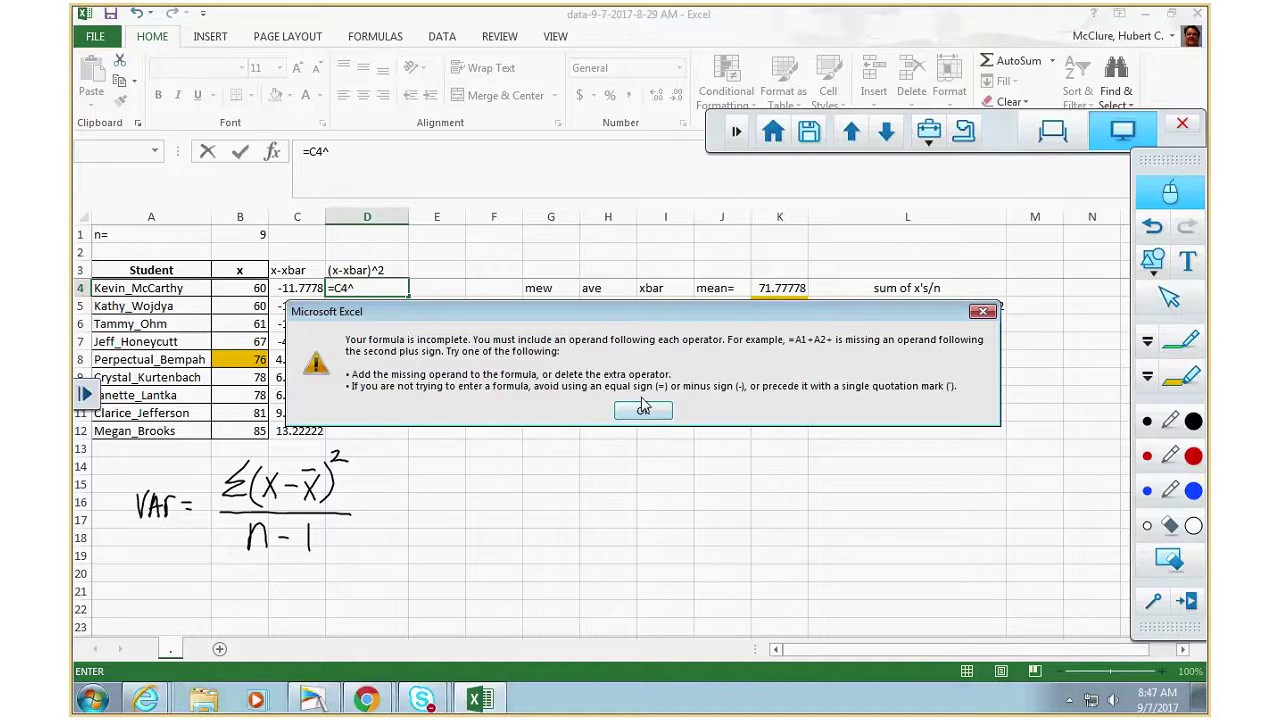
left_click(645, 408)
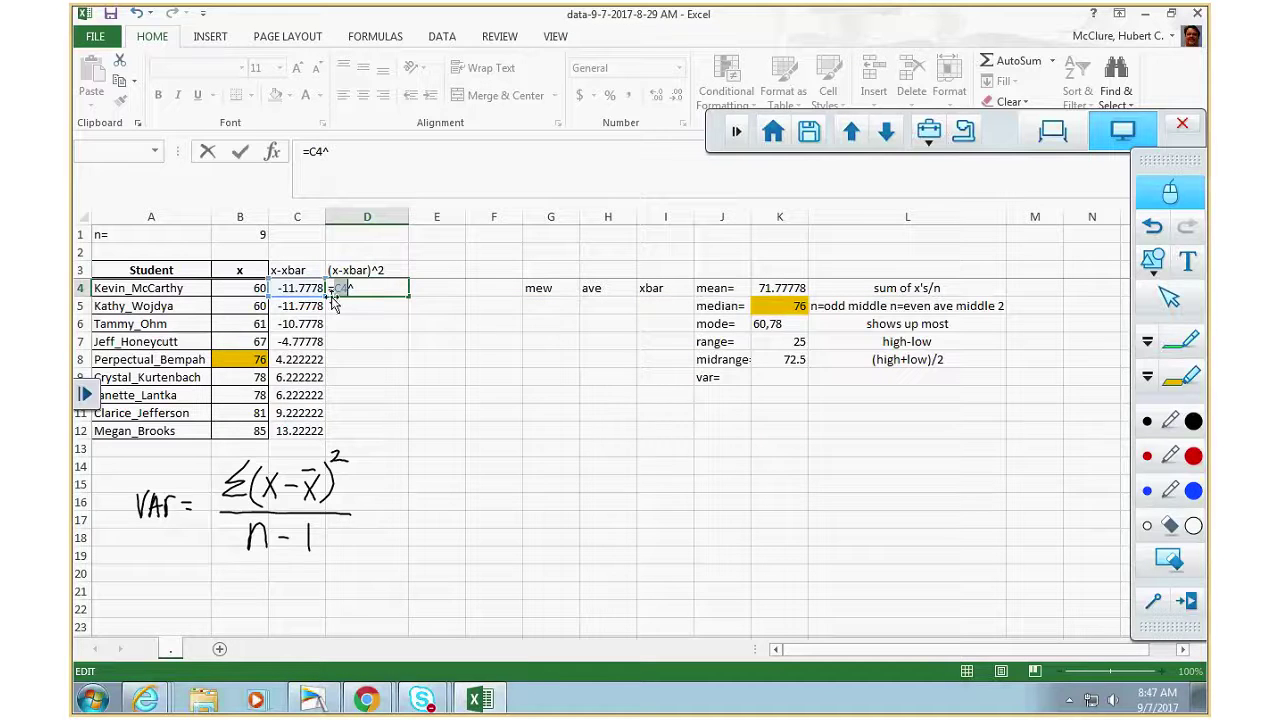
type("2")
key("Return")
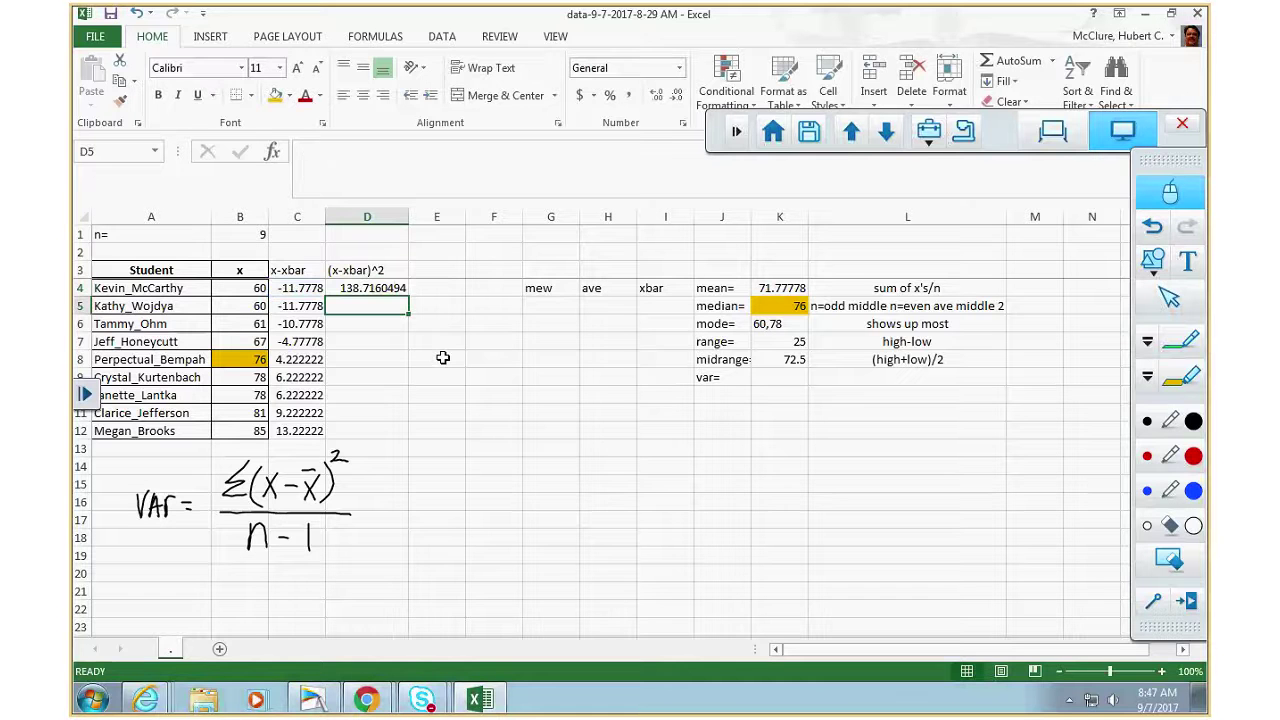
left_click(384, 287)
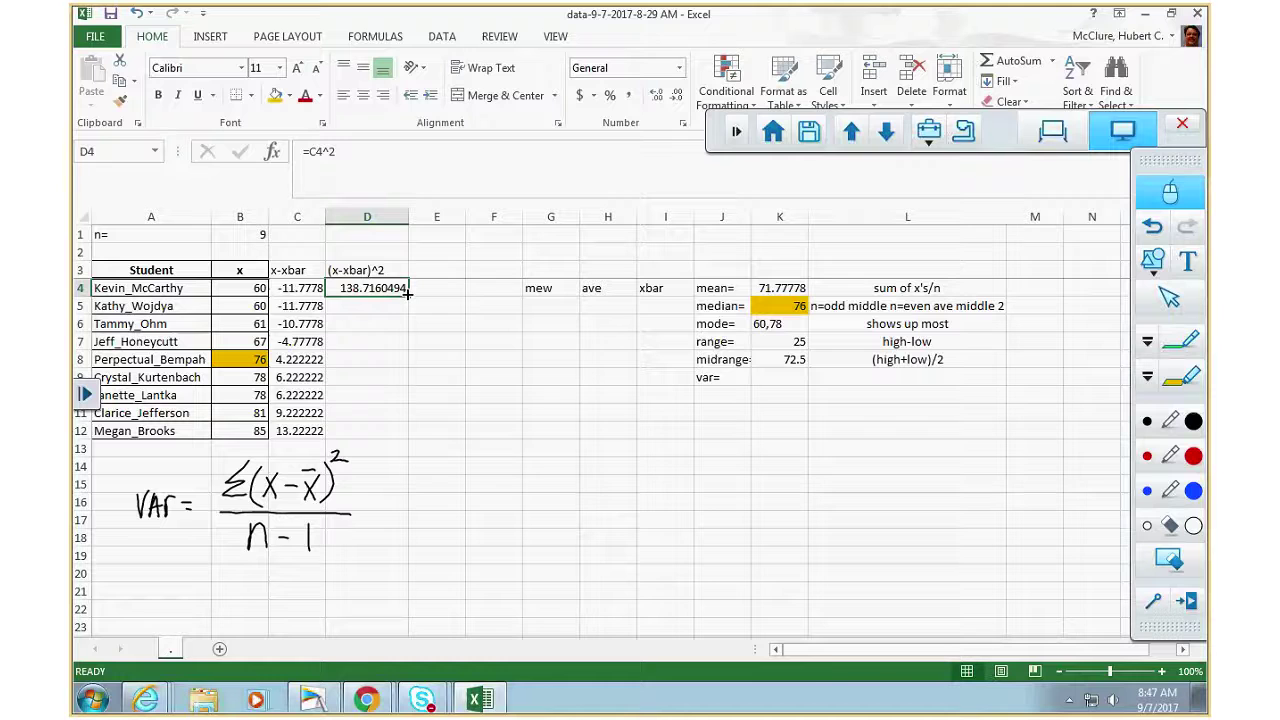
Fill the squared-deviation formula down to D12 and move the handwritten variance formula below row 14, then return to mouse mode
double_click(407, 292)
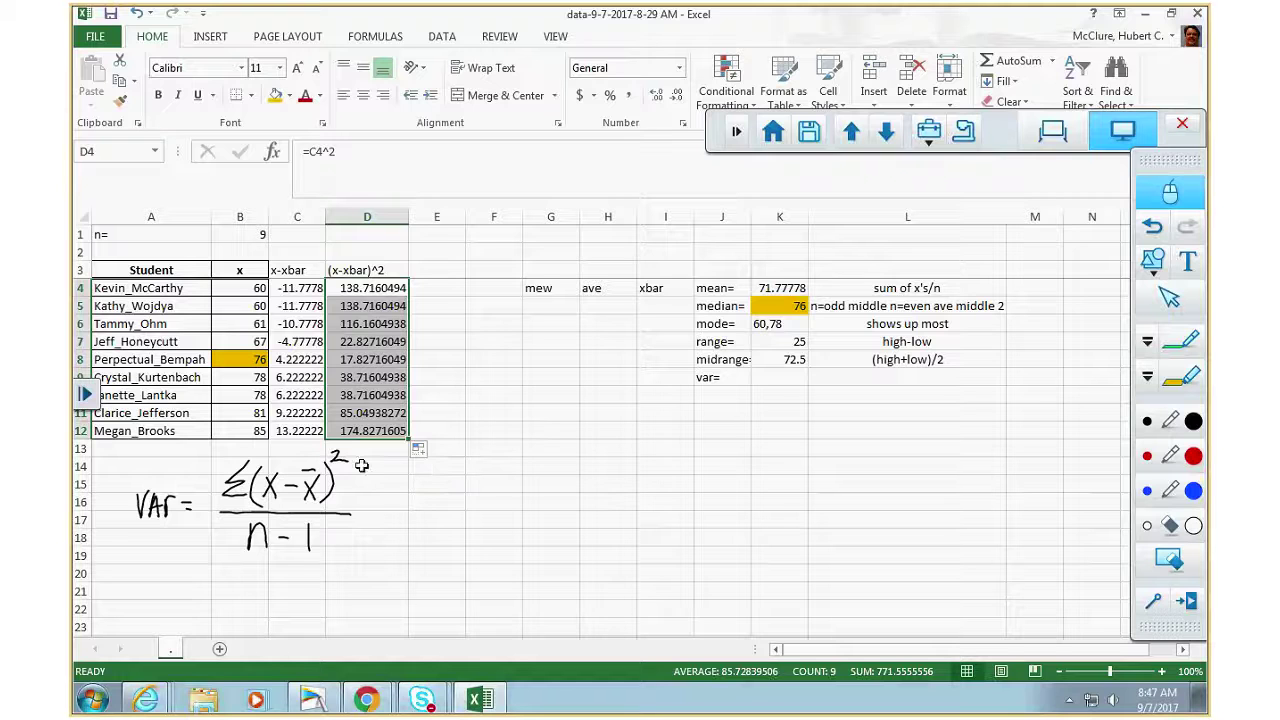
left_click(1175, 300)
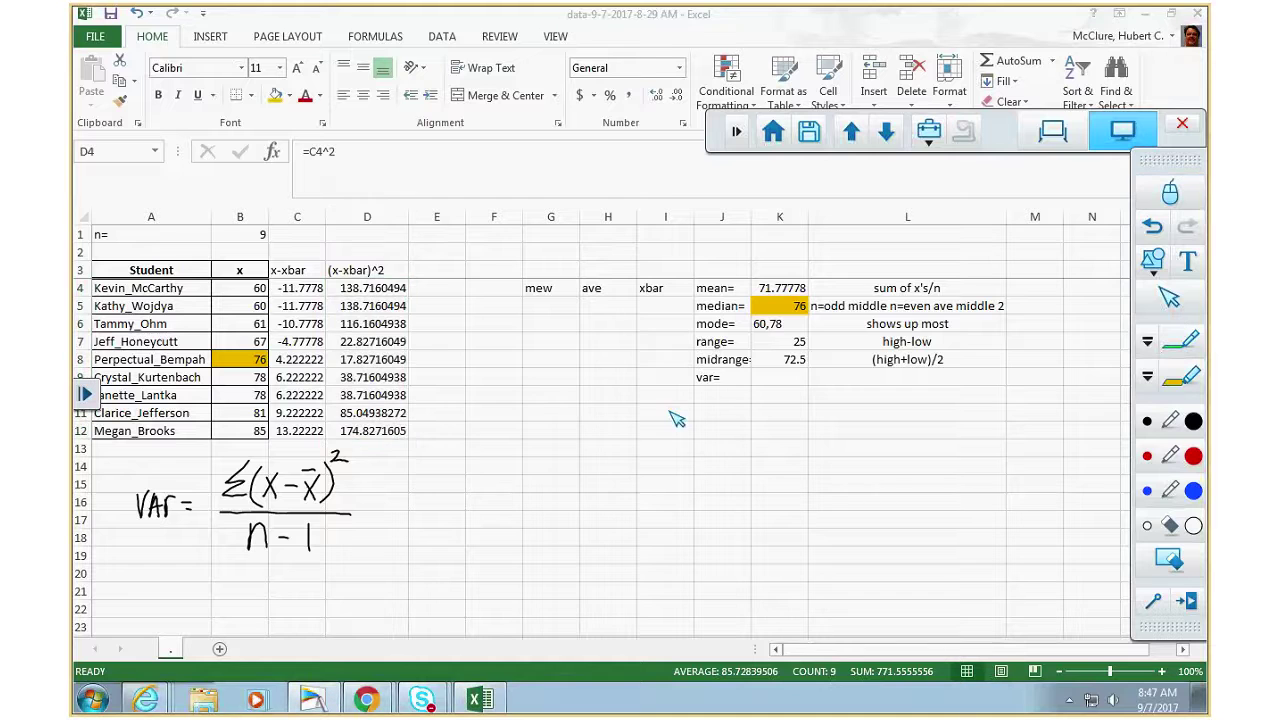
left_click_drag(278, 505, 238, 550)
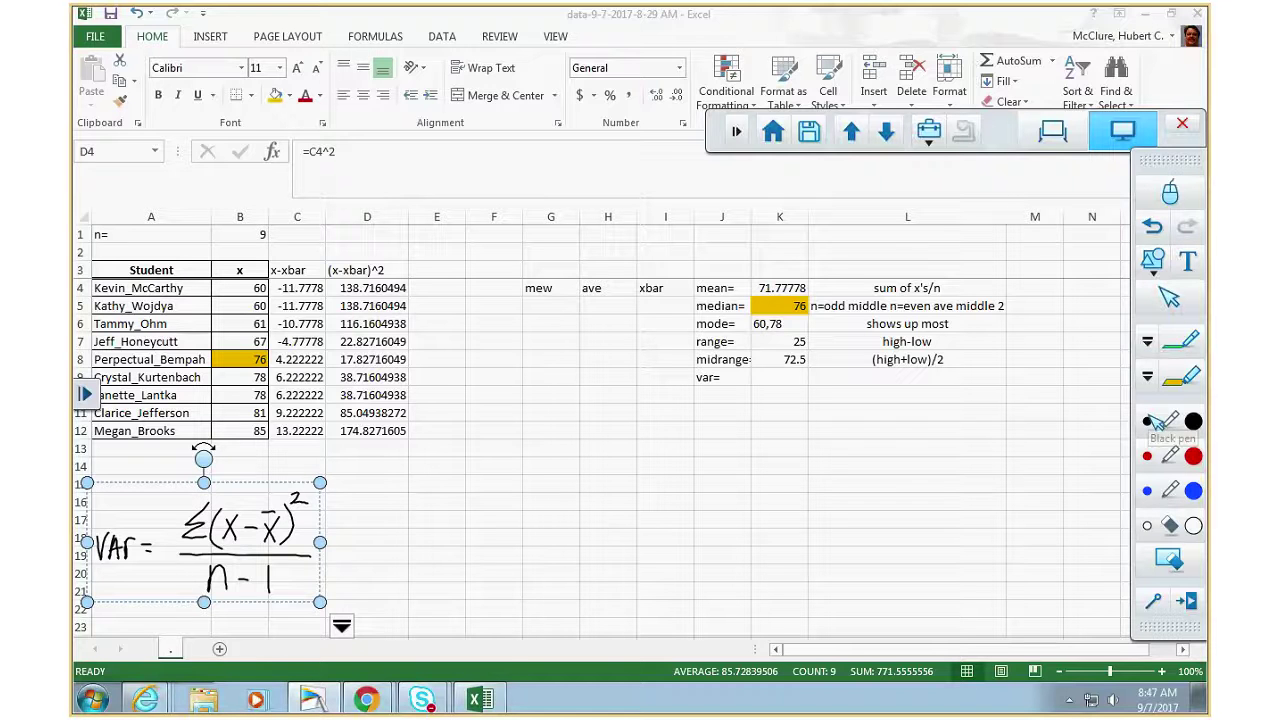
left_click(1170, 192)
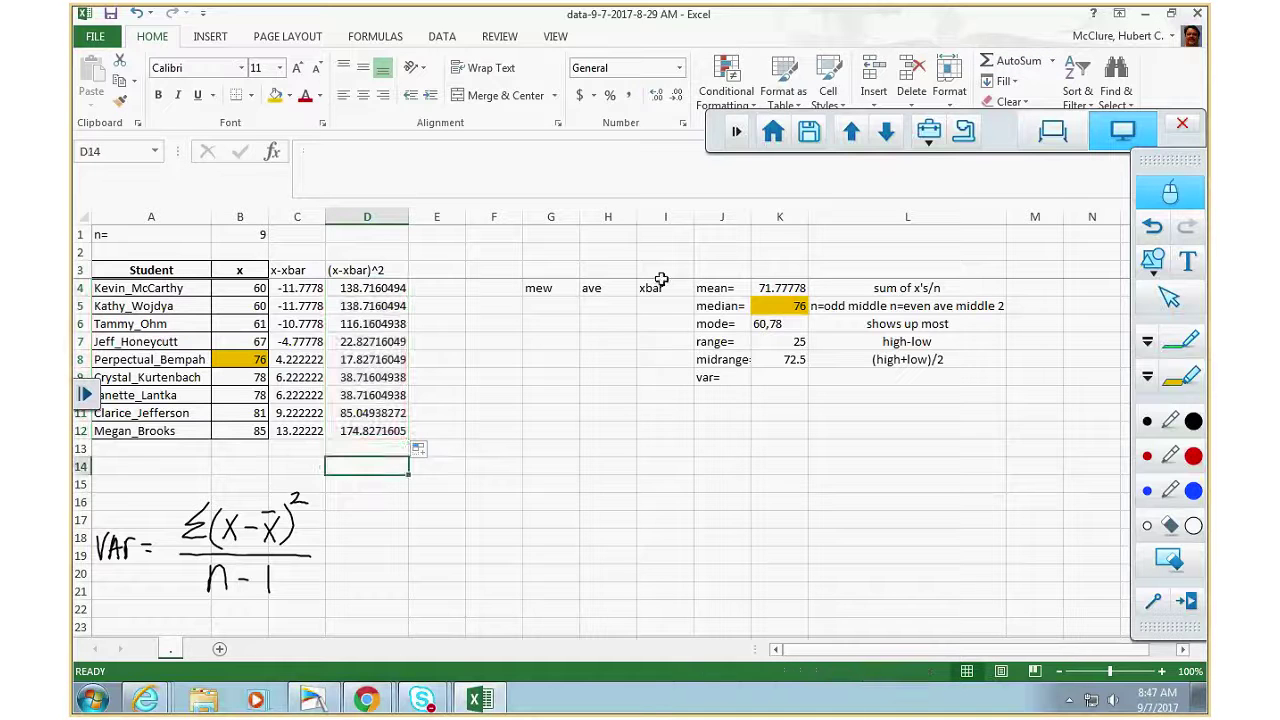
Sum the squared deviations with =SUM(D4:D12) in cell D14 and give that cell a green fill
left_click(996, 64)
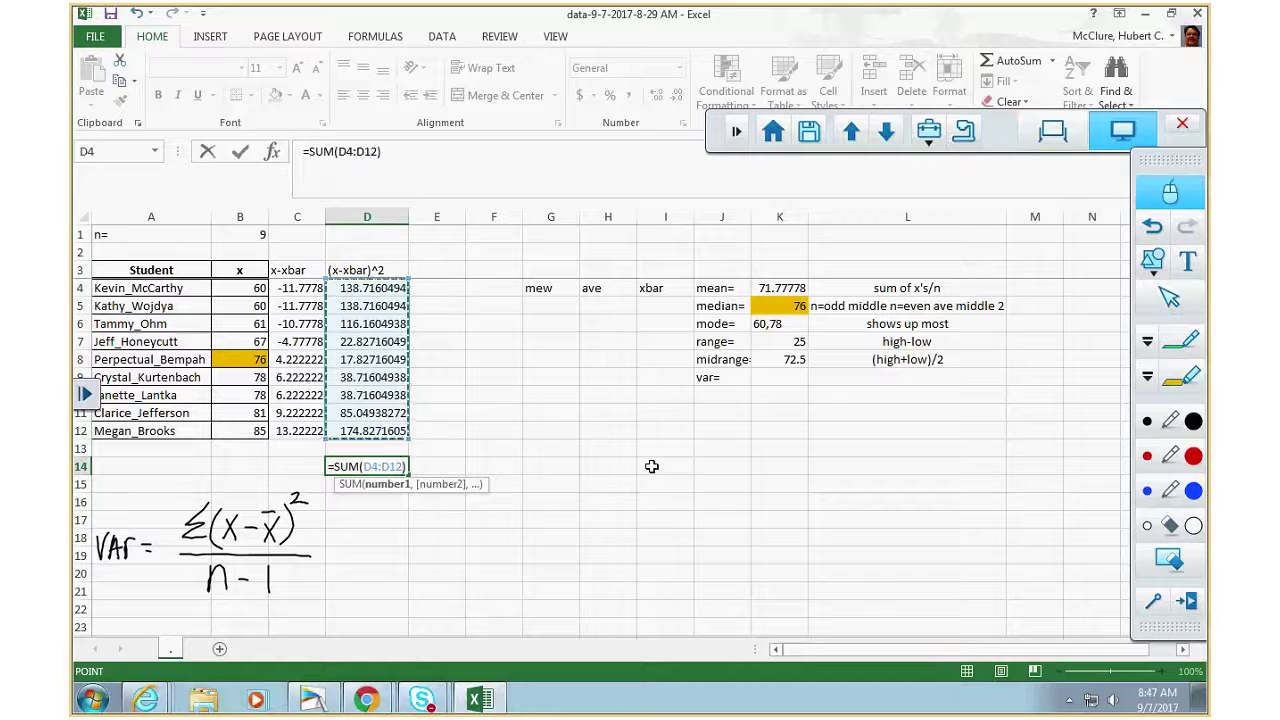
key("Return")
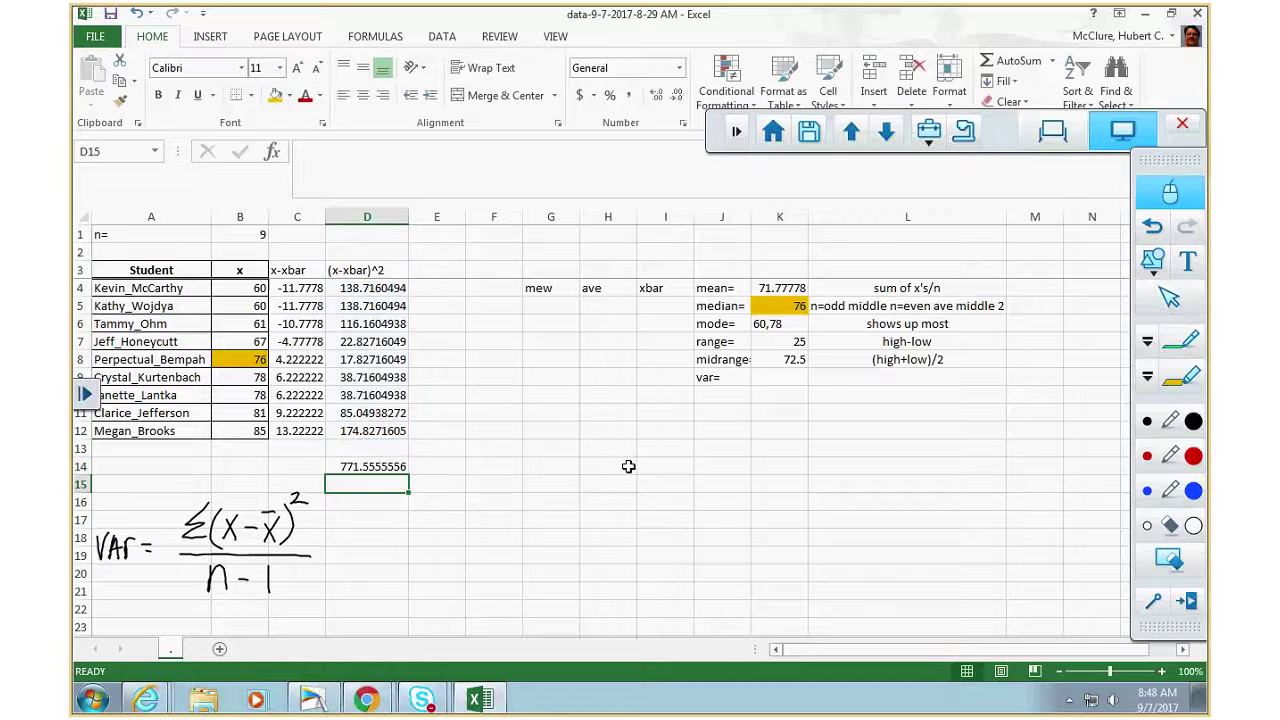
left_click(355, 467)
left_click(276, 95)
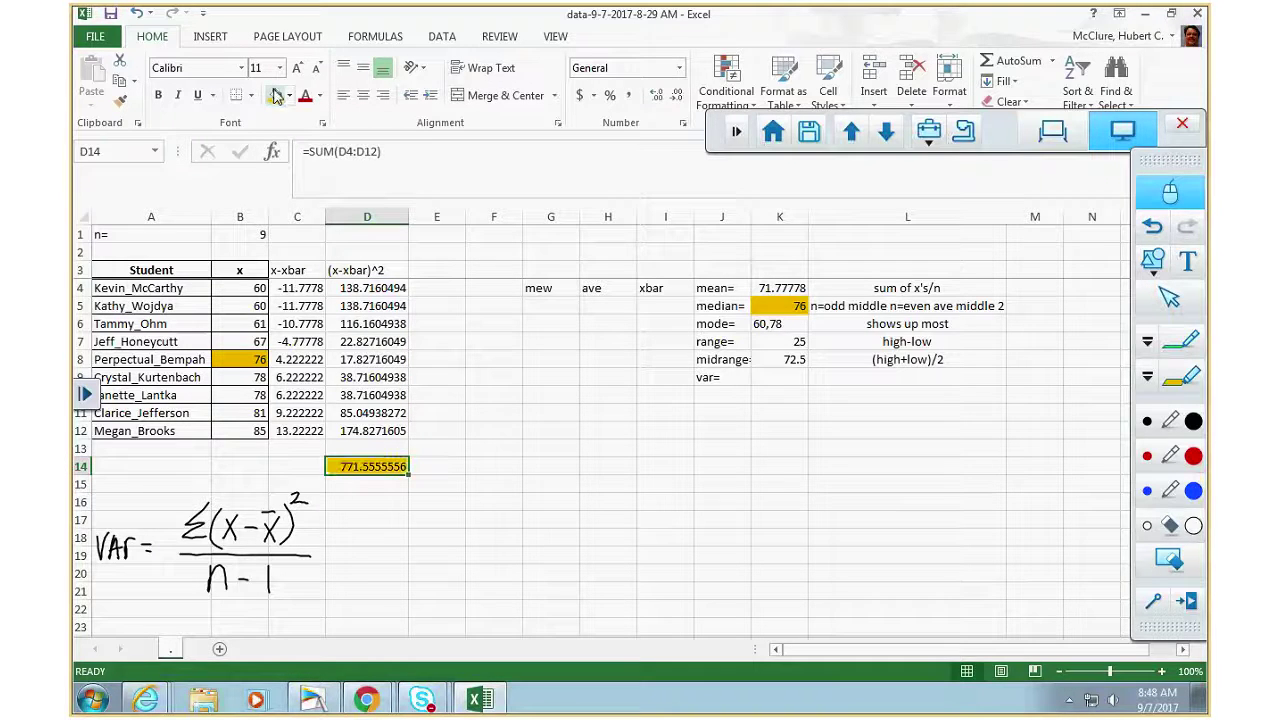
left_click(289, 95)
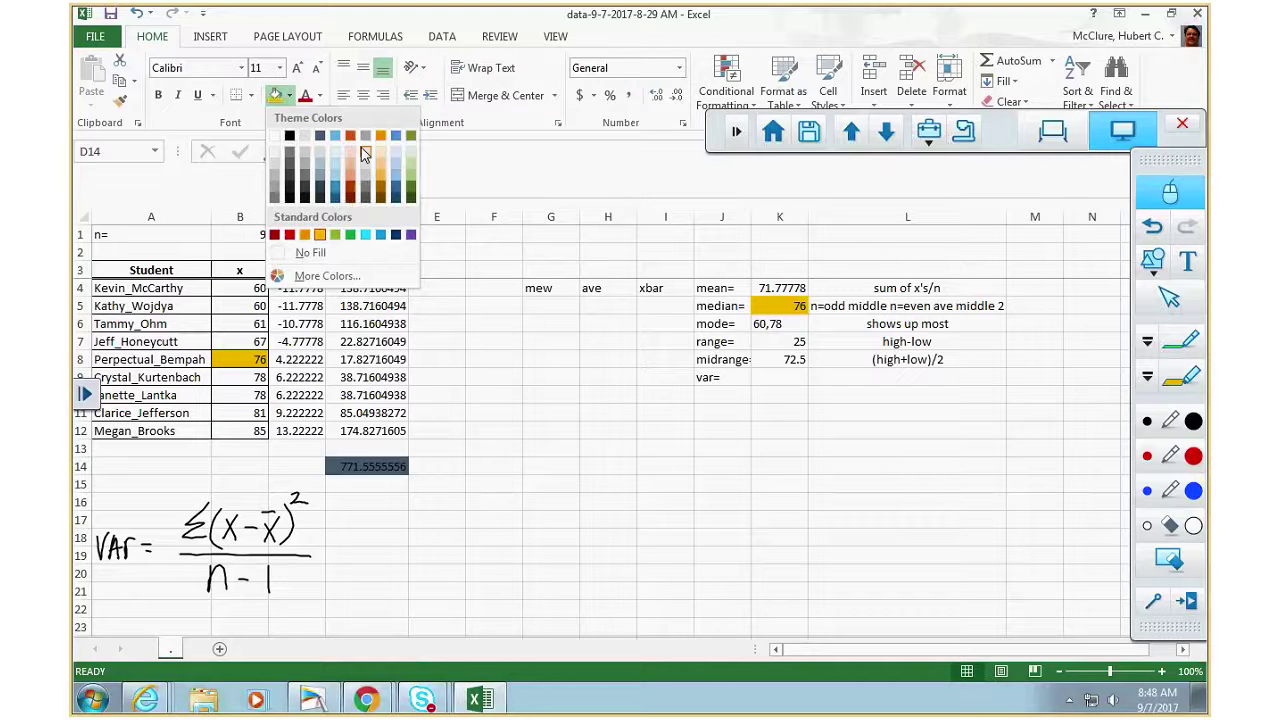
left_click(412, 180)
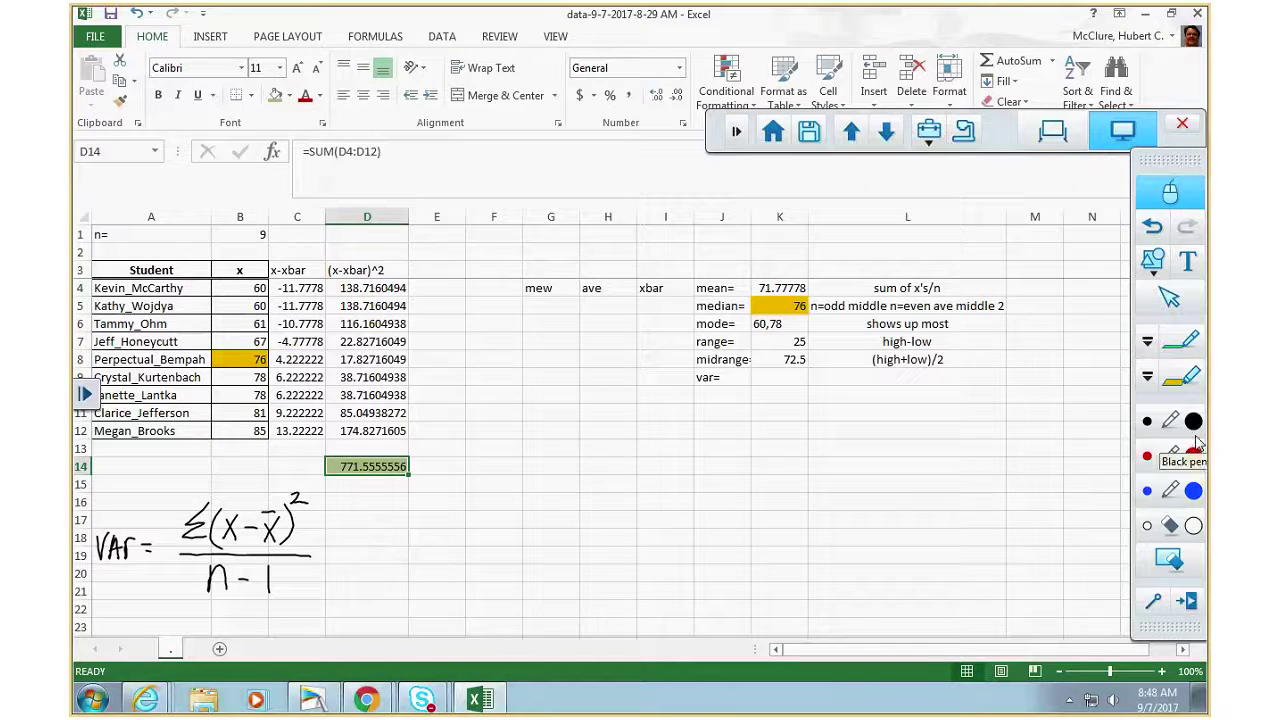
Using the black pen, extend the handwritten variance formula with "= 771.5...." over 8
left_click(1148, 424)
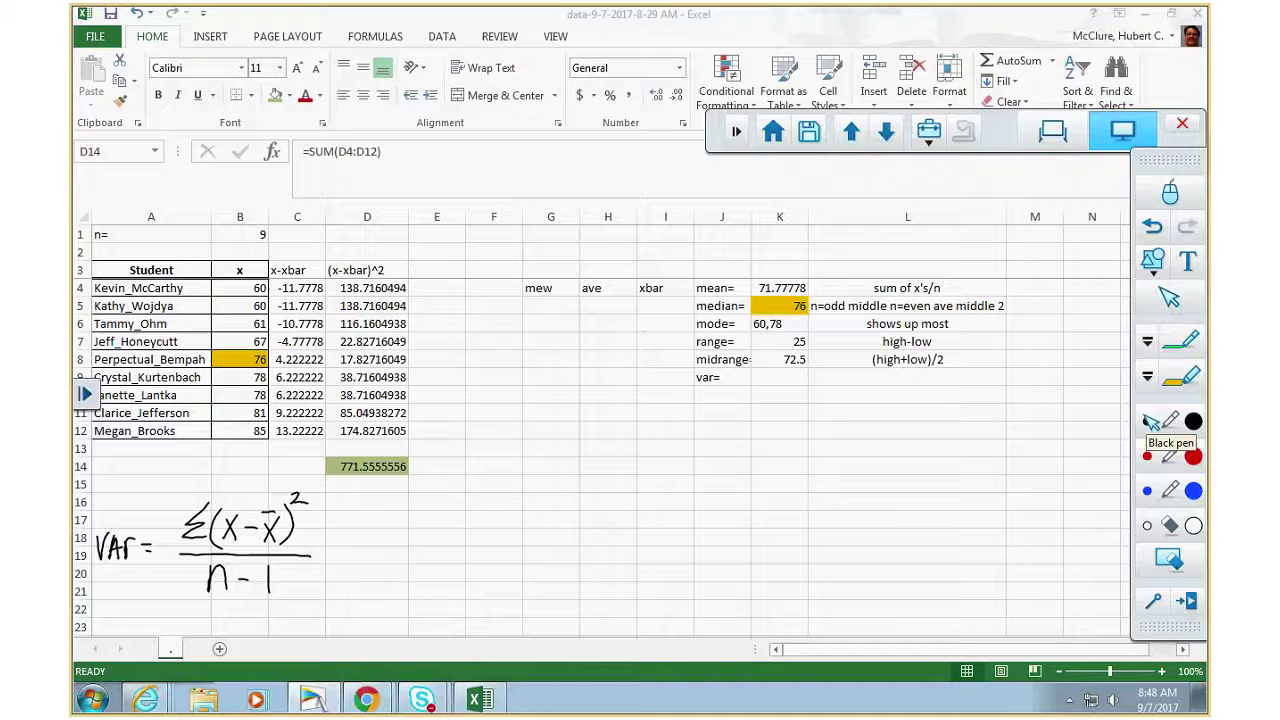
mouse_move(322, 546)
left_mouse_down()
mouse_move(341, 555)
mouse_move(376, 534)
mouse_move(423, 546)
left_mouse_up()
left_click(415, 542)
left_click_drag(428, 519, 458, 538)
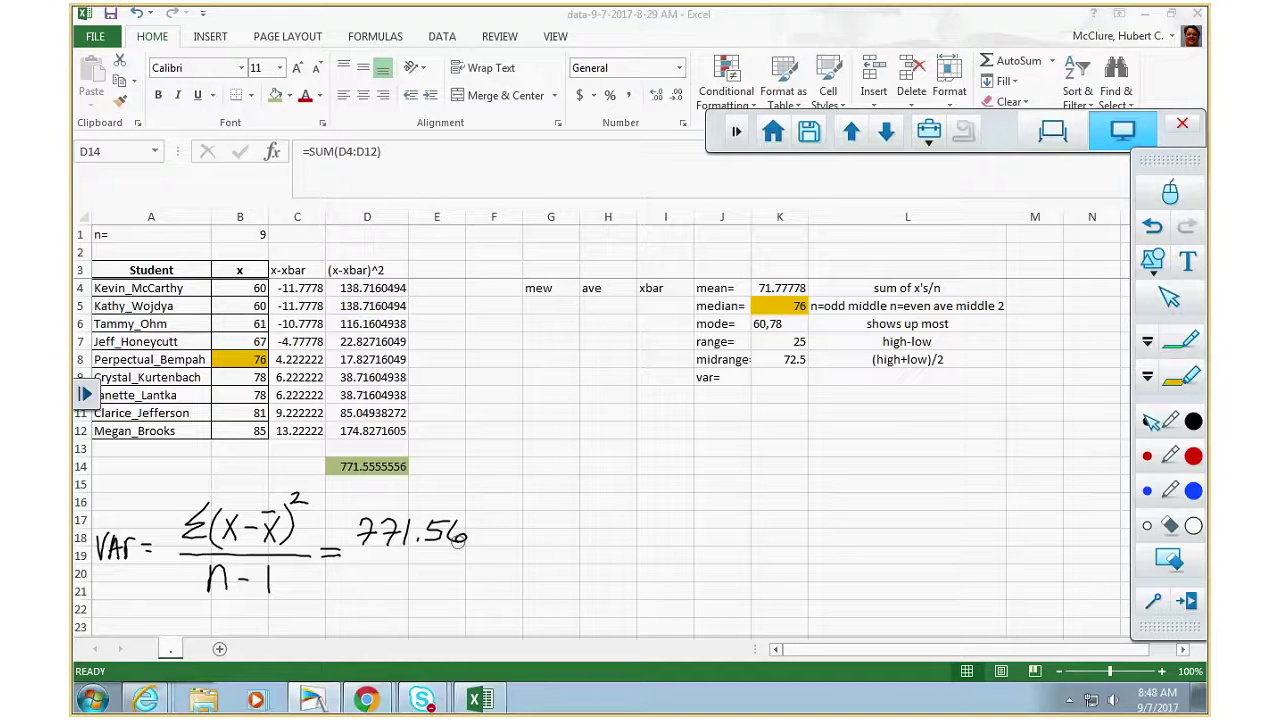
key("ctrl+z")
left_click(449, 541)
left_click(460, 541)
left_click(471, 541)
left_click(482, 541)
left_click_drag(355, 549, 498, 547)
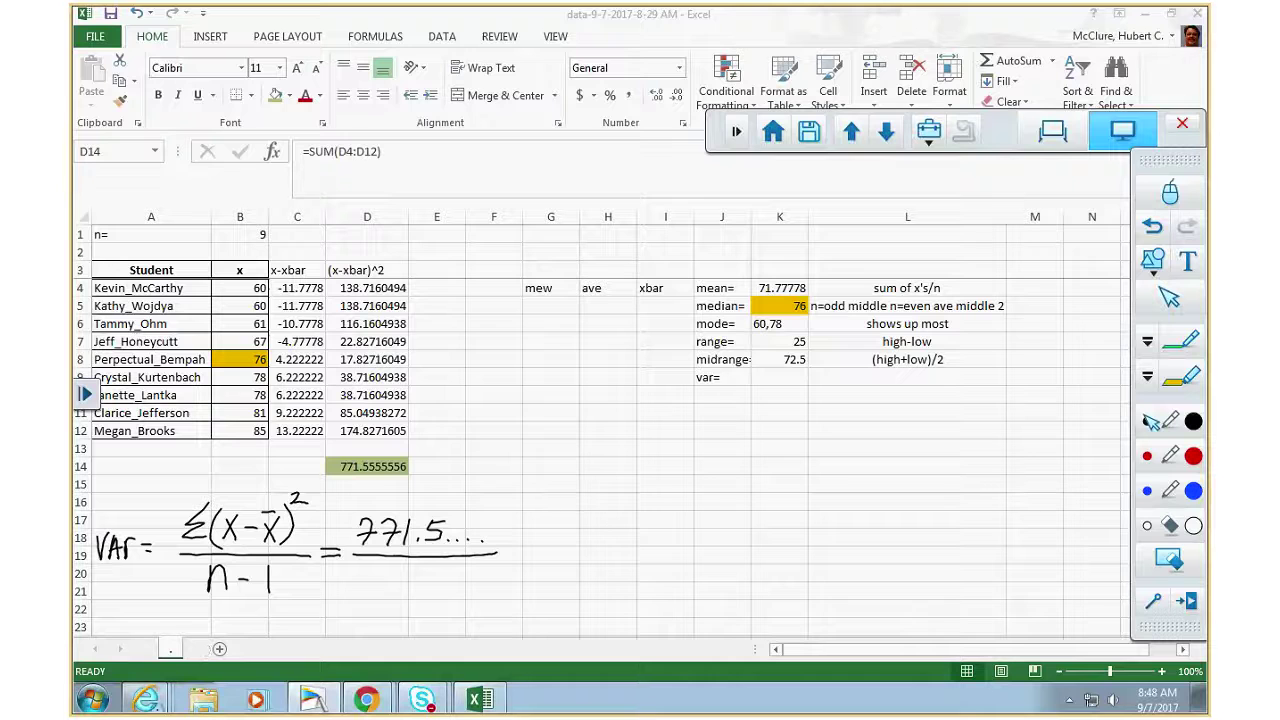
mouse_move(420, 569)
left_mouse_down()
mouse_move(403, 598)
mouse_move(419, 568)
left_mouse_up()
Return to mouse mode and calculate the variance in cell K9 with =D14/8
left_click(1170, 195)
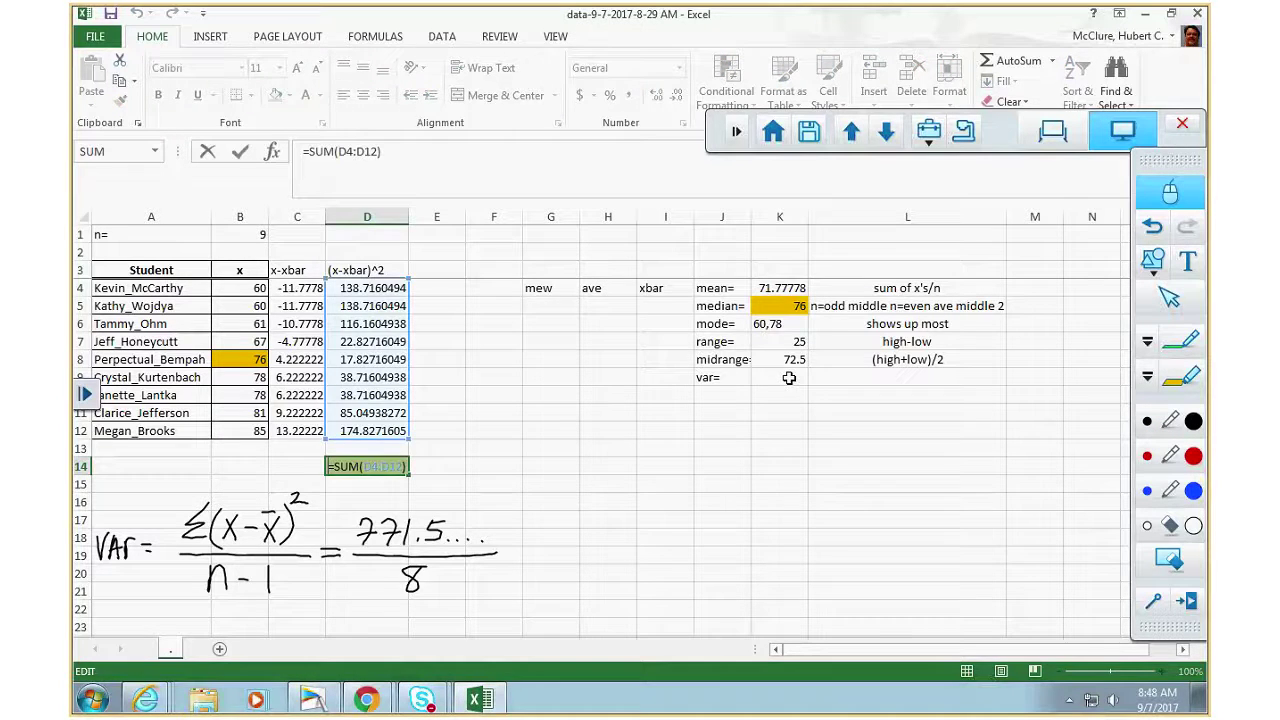
left_click(795, 377)
key("Escape")
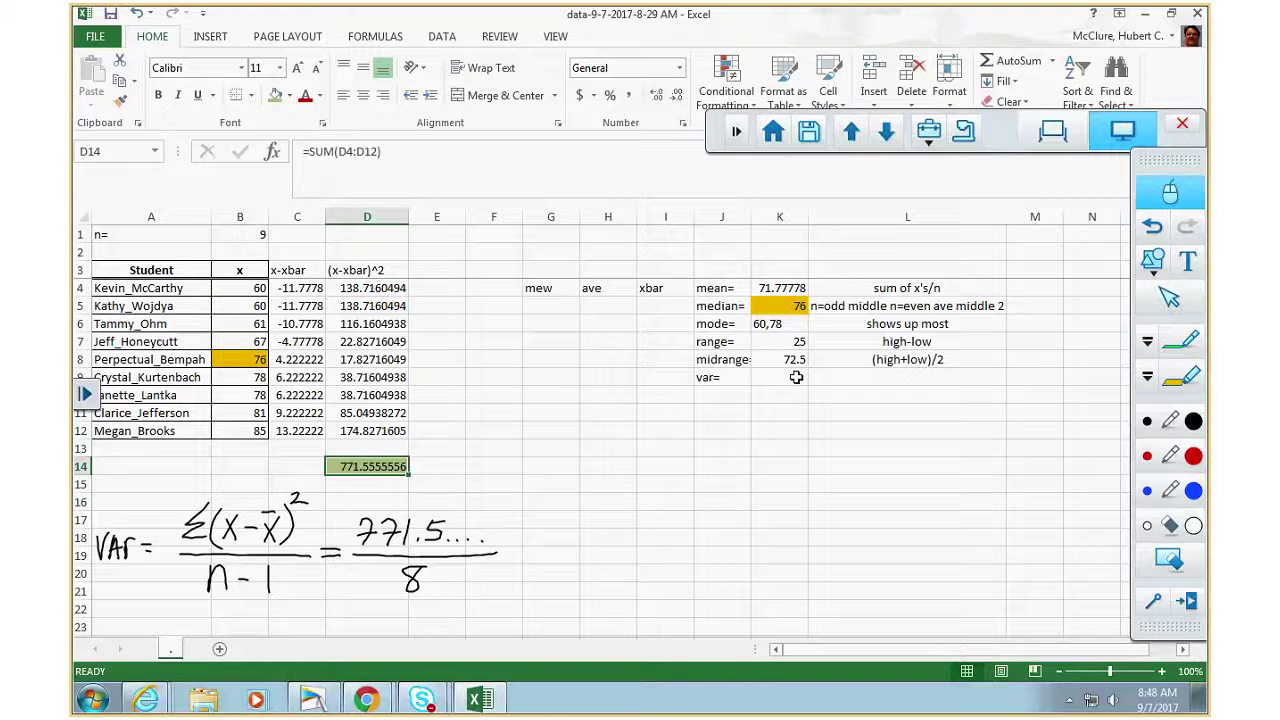
type("=")
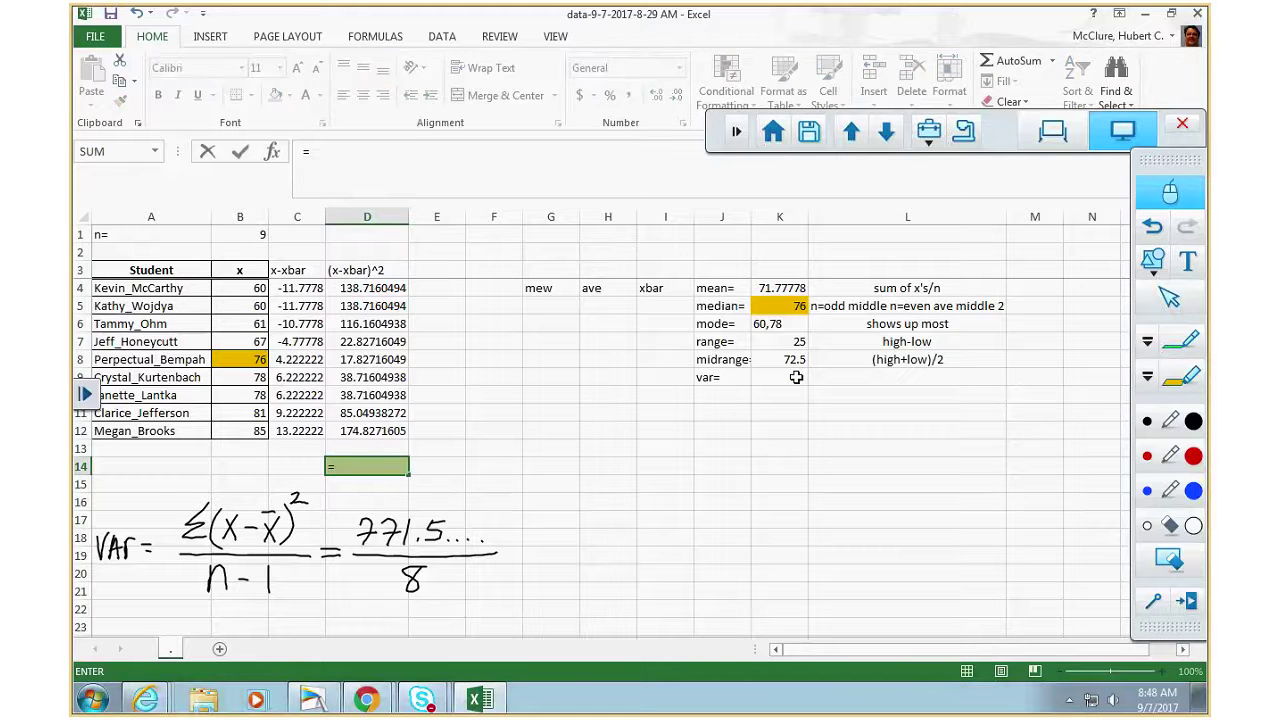
key("Escape")
left_click(790, 375)
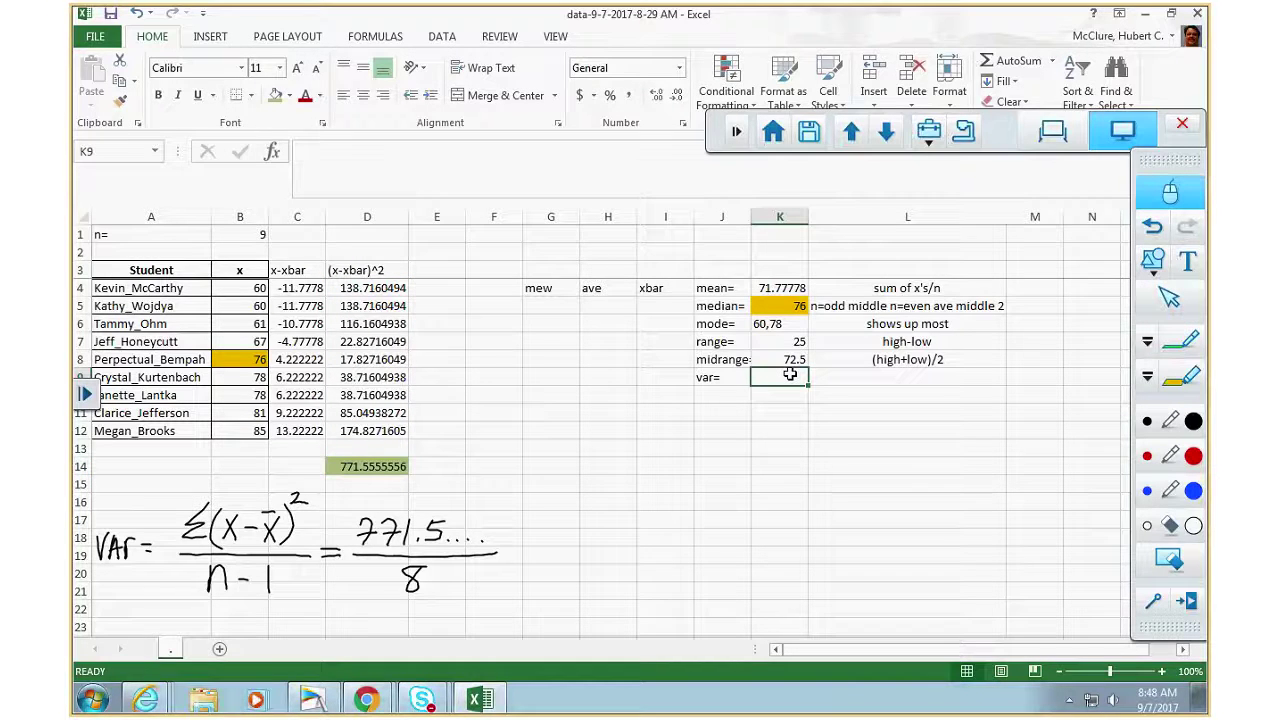
type("=D14/")
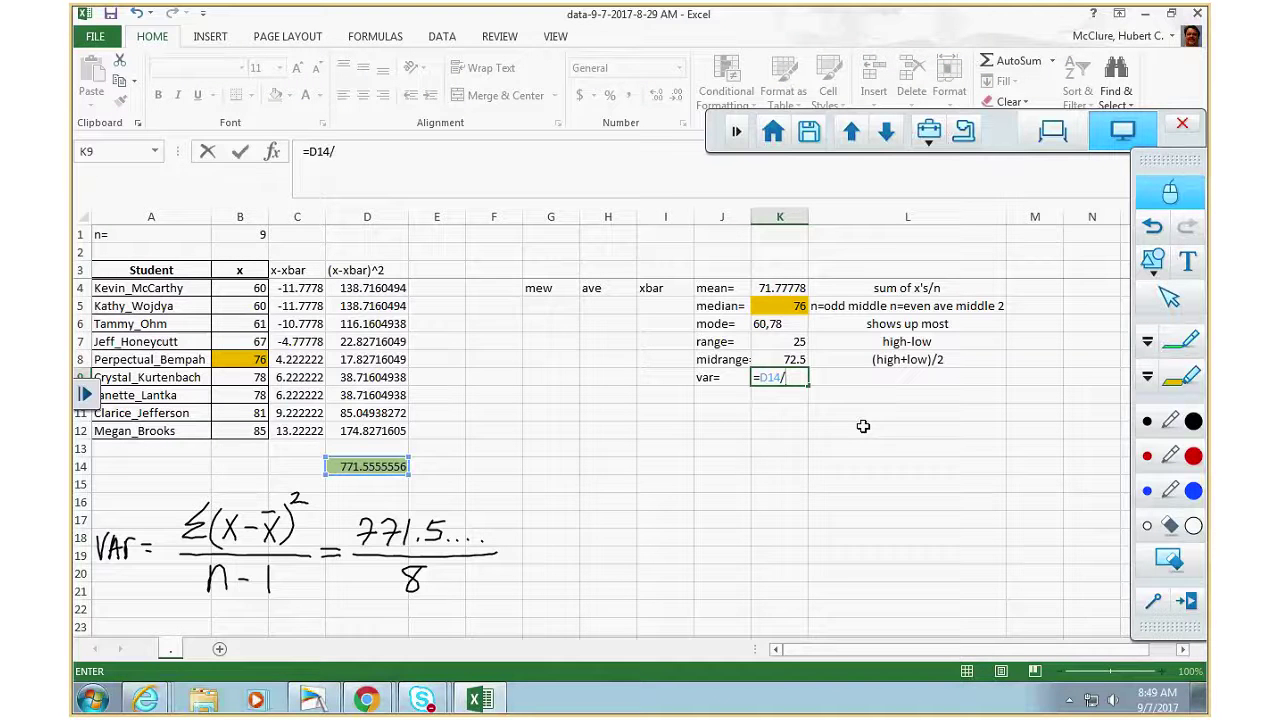
type("8")
key("Return")
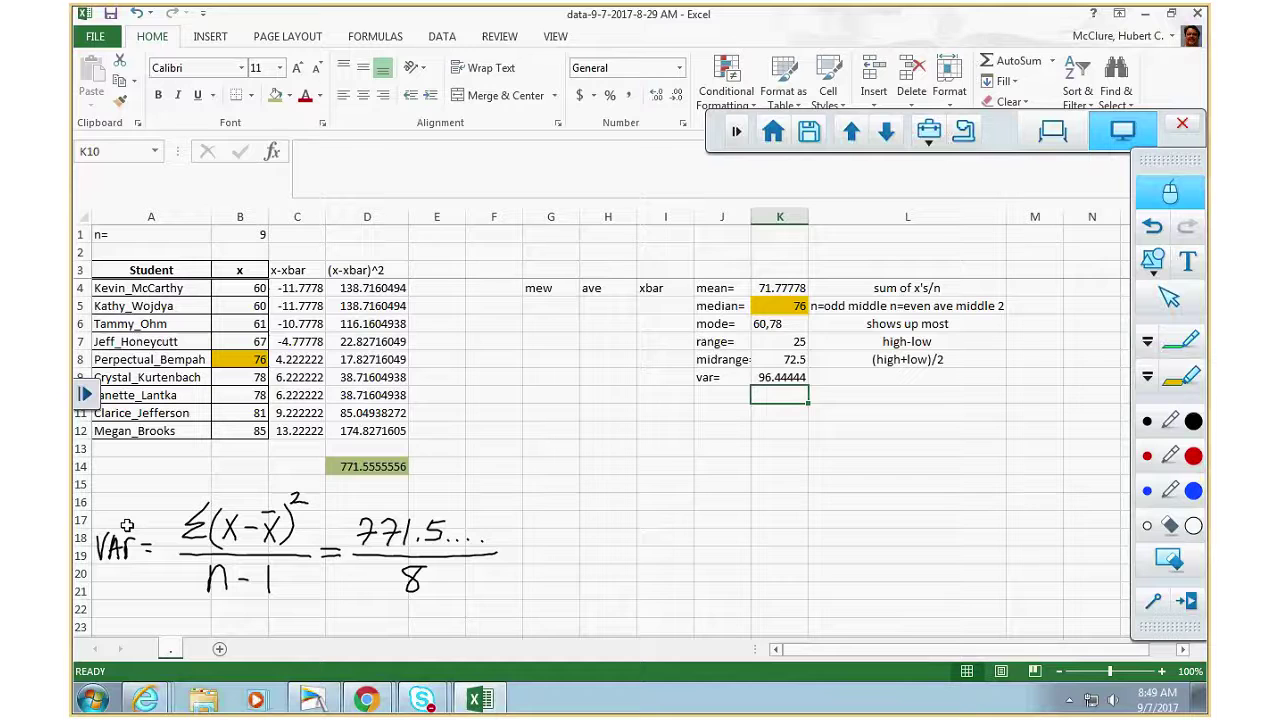
Handwrite the standard deviation formula SD = √VAR = (VAR)^.5 in black pen under the variance formula
left_click(84, 394)
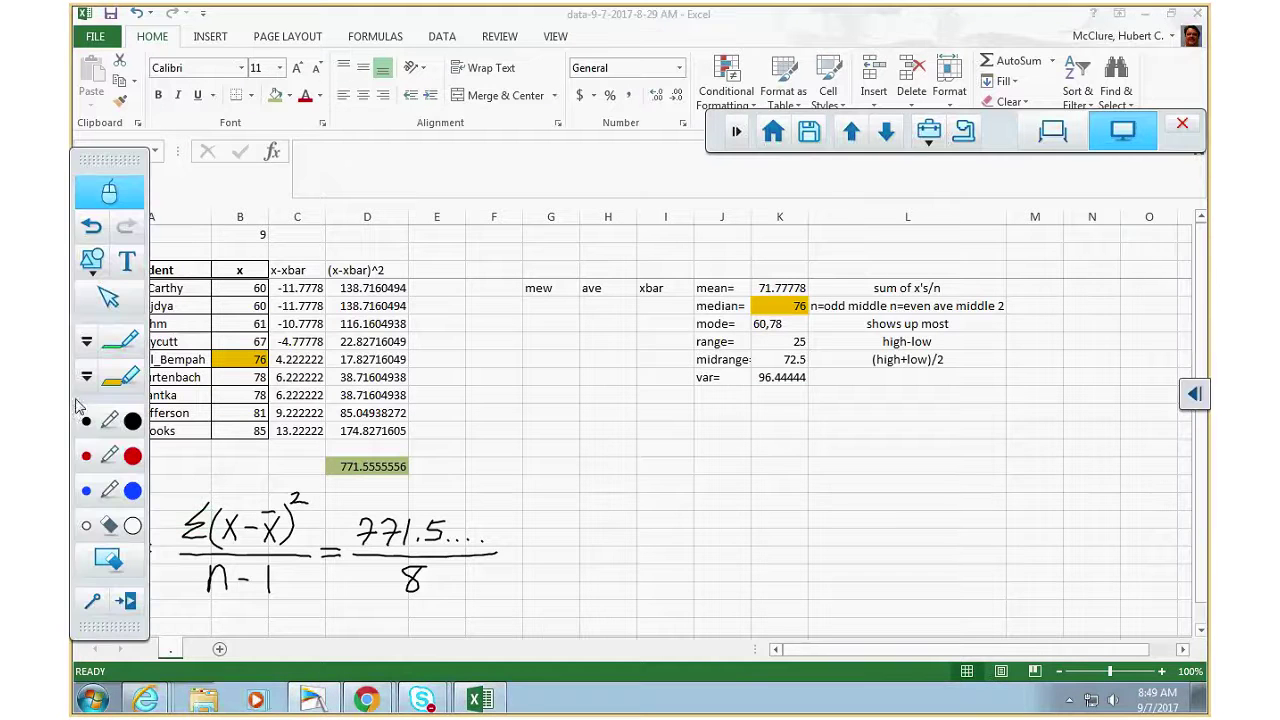
left_click(86, 424)
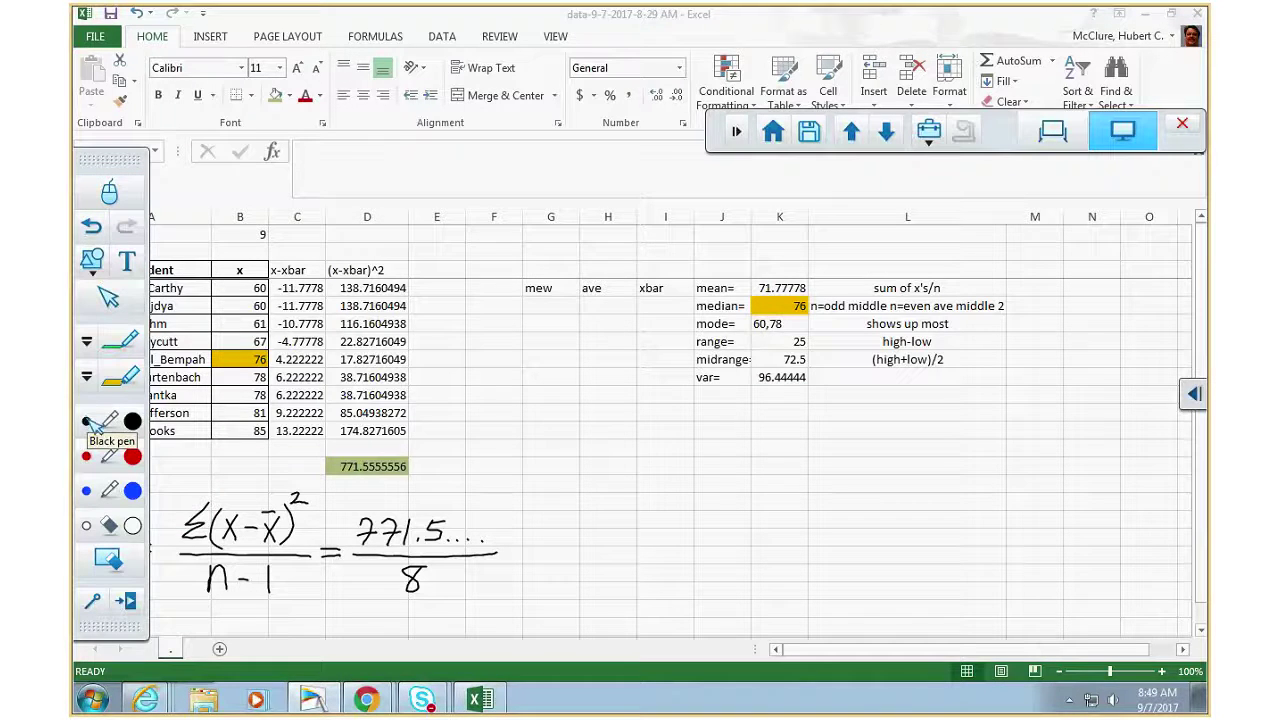
mouse_move(190, 613)
left_mouse_down()
mouse_move(172, 632)
mouse_move(230, 619)
left_mouse_up()
left_click_drag(212, 630, 230, 629)
mouse_move(240, 624)
left_mouse_down()
mouse_move(296, 612)
mouse_move(272, 636)
mouse_move(288, 620)
left_mouse_up()
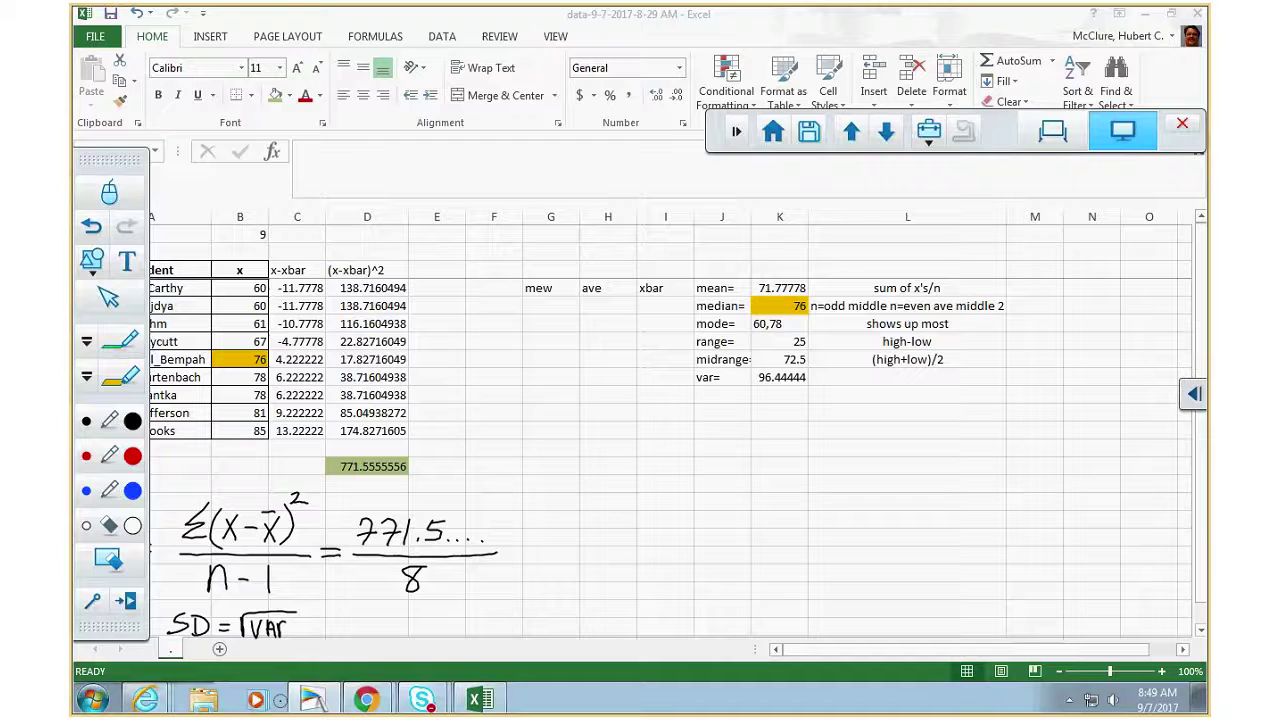
left_click_drag(309, 621, 324, 621)
left_click_drag(309, 630, 356, 612)
mouse_move(360, 632)
left_mouse_down()
mouse_move(368, 612)
mouse_move(386, 618)
left_mouse_up()
left_click_drag(336, 608, 332, 640)
mouse_move(398, 603)
left_mouse_down()
mouse_move(400, 636)
mouse_move(424, 596)
left_mouse_up()
left_click(410, 605)
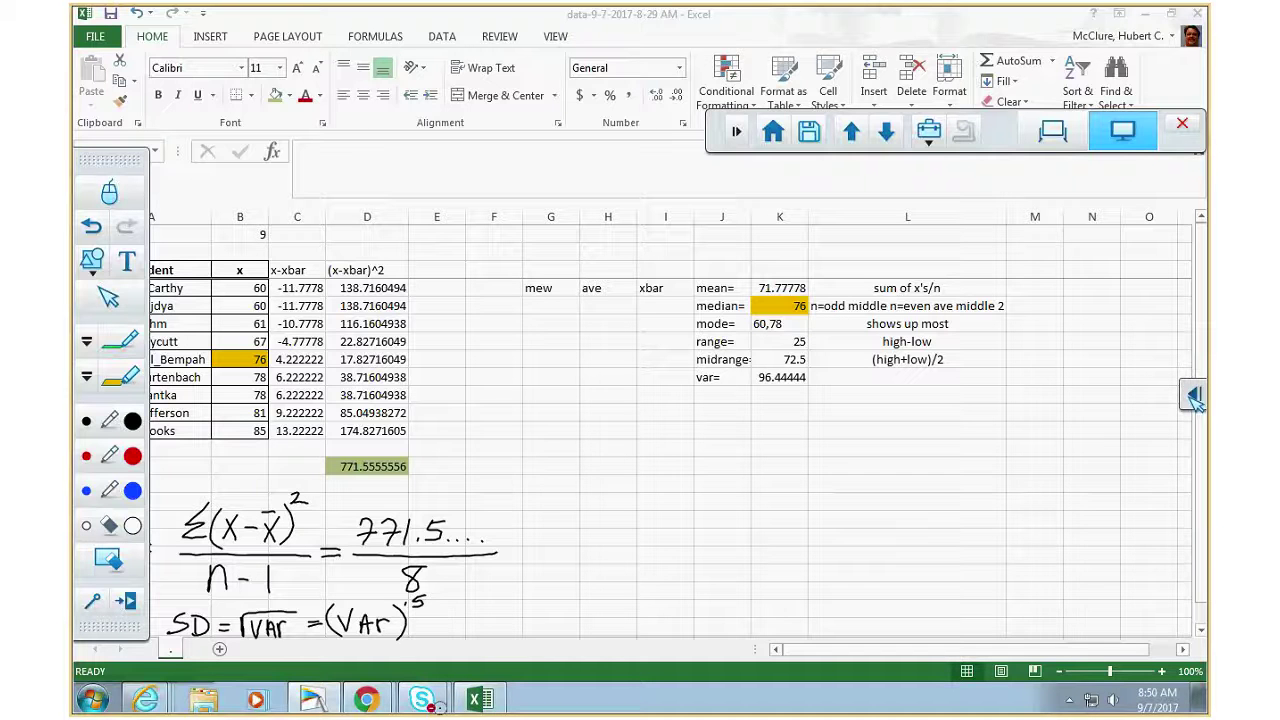
Add a handwritten equals sign after (VAR)^.5 with the black pen and return to mouse mode
left_click(1193, 397)
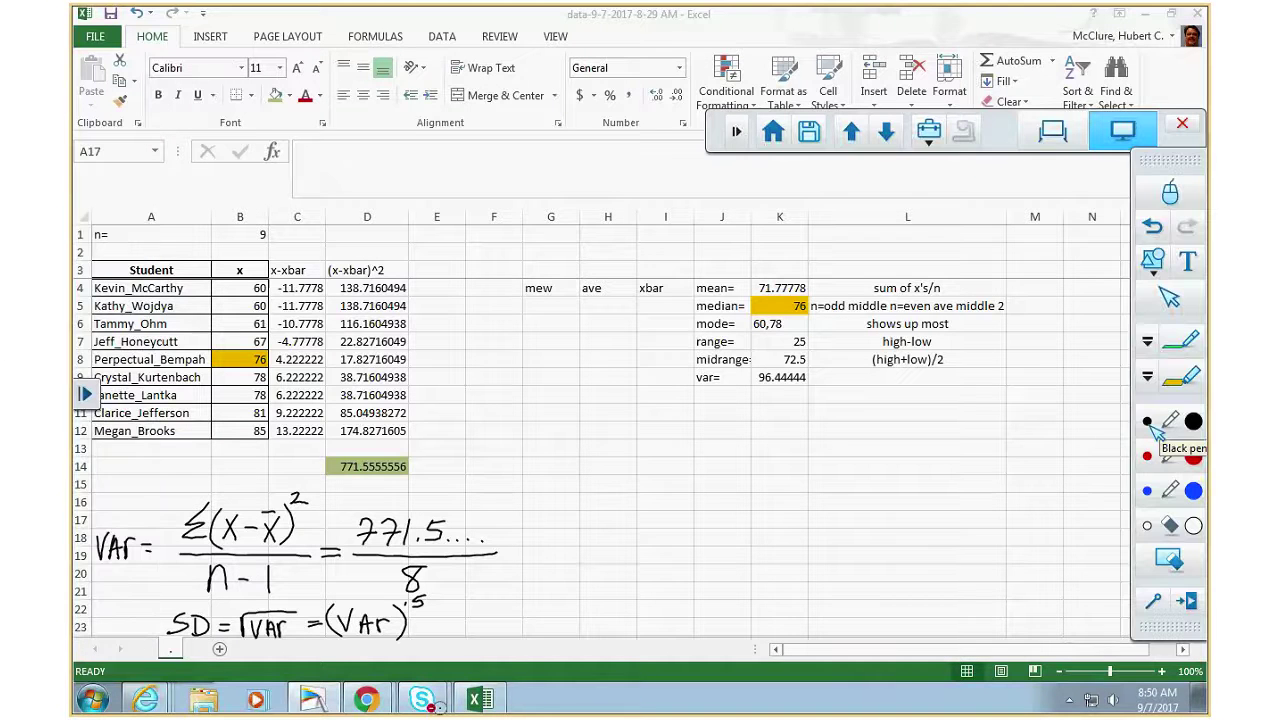
left_click(1189, 207)
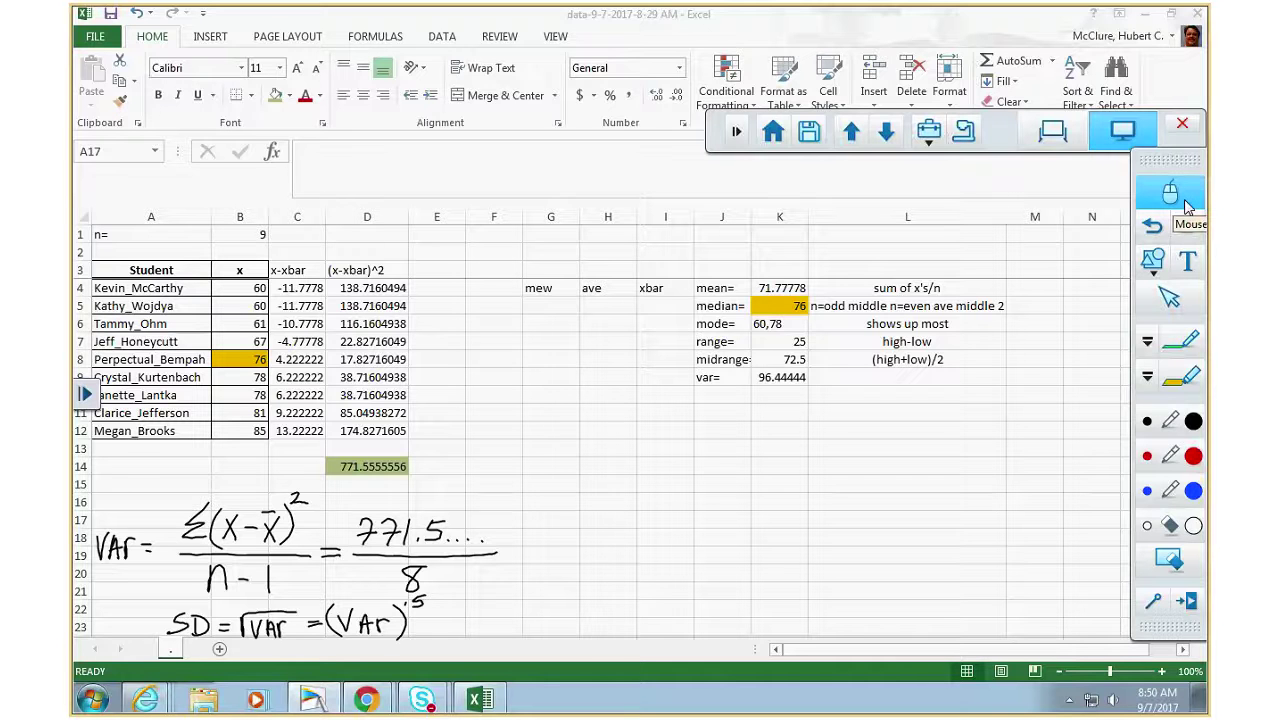
left_click(1170, 421)
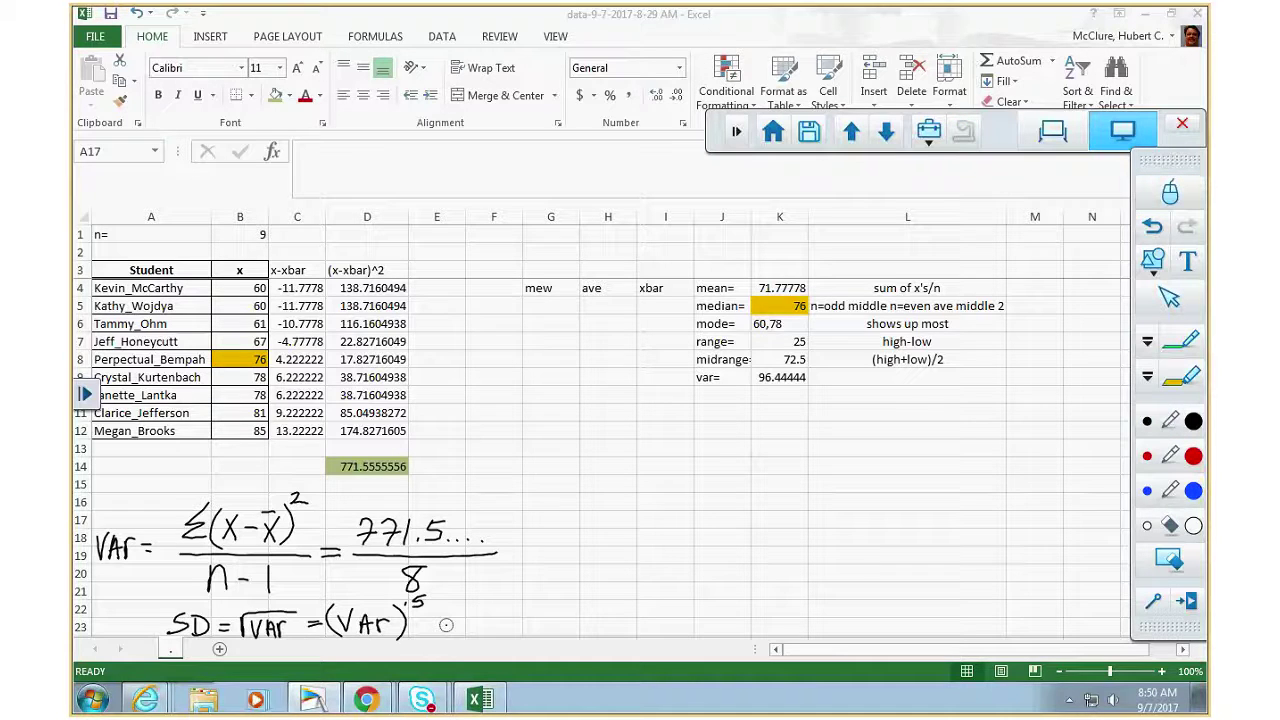
left_click_drag(438, 616, 456, 626)
left_click(1172, 196)
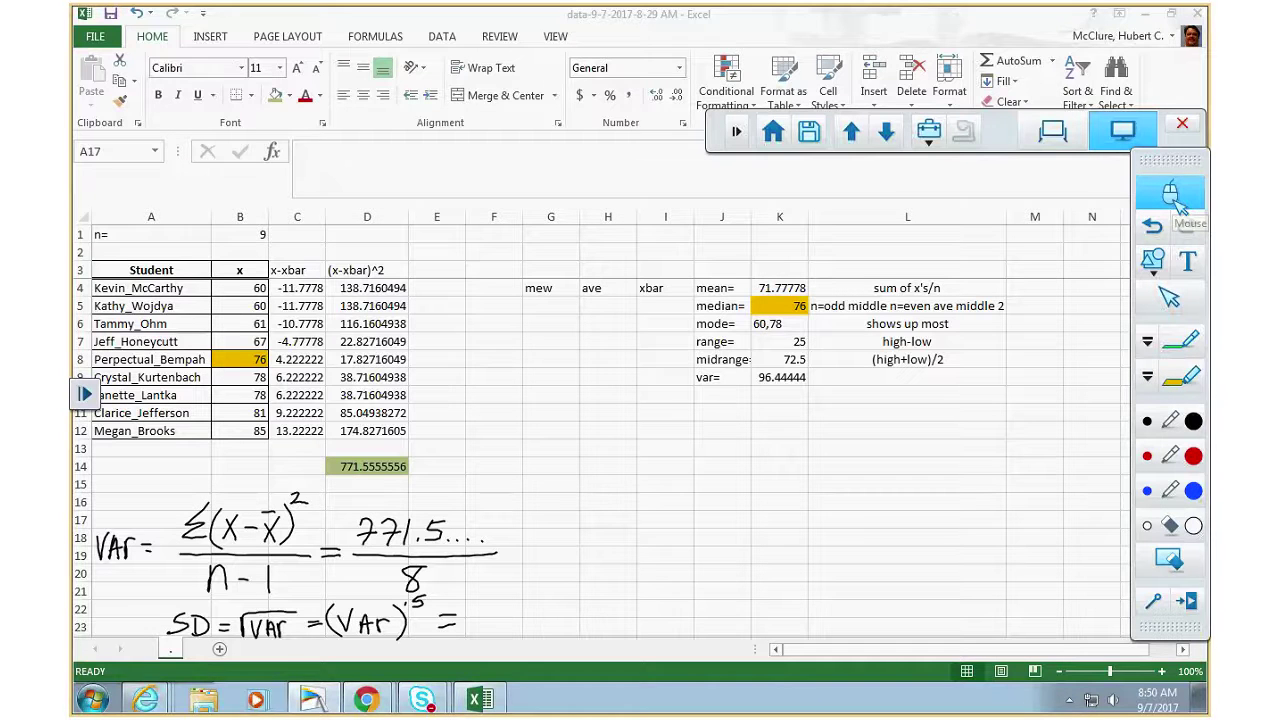
Label cell J10 "sd=" and calculate the standard deviation in K10 with =K9^.5
left_click(712, 395)
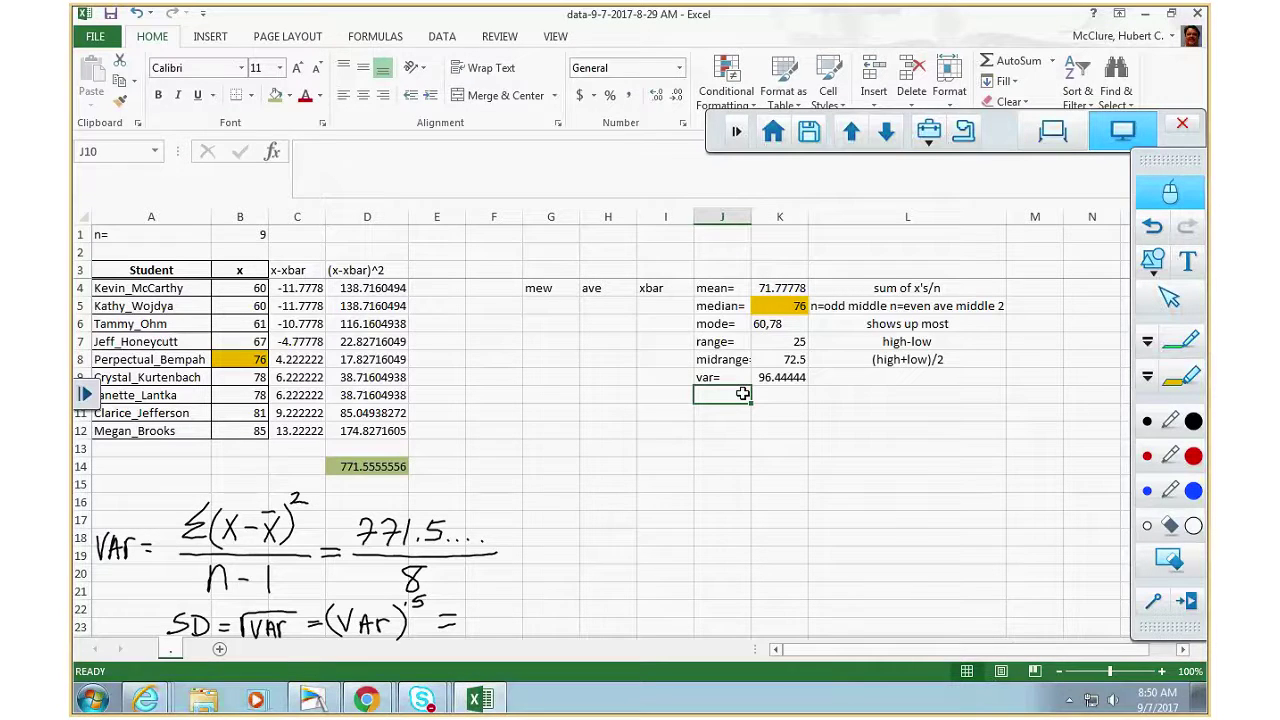
type("sd=1")
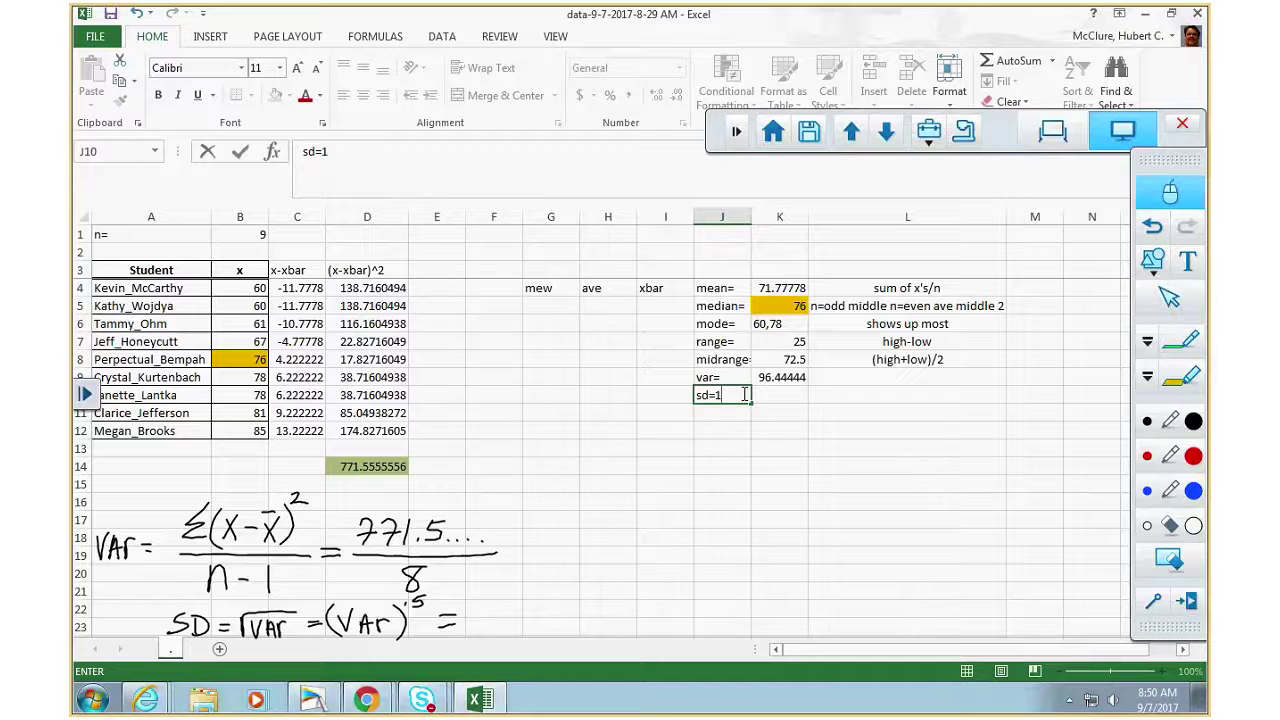
key("BackSpace")
key("Tab")
type("=")
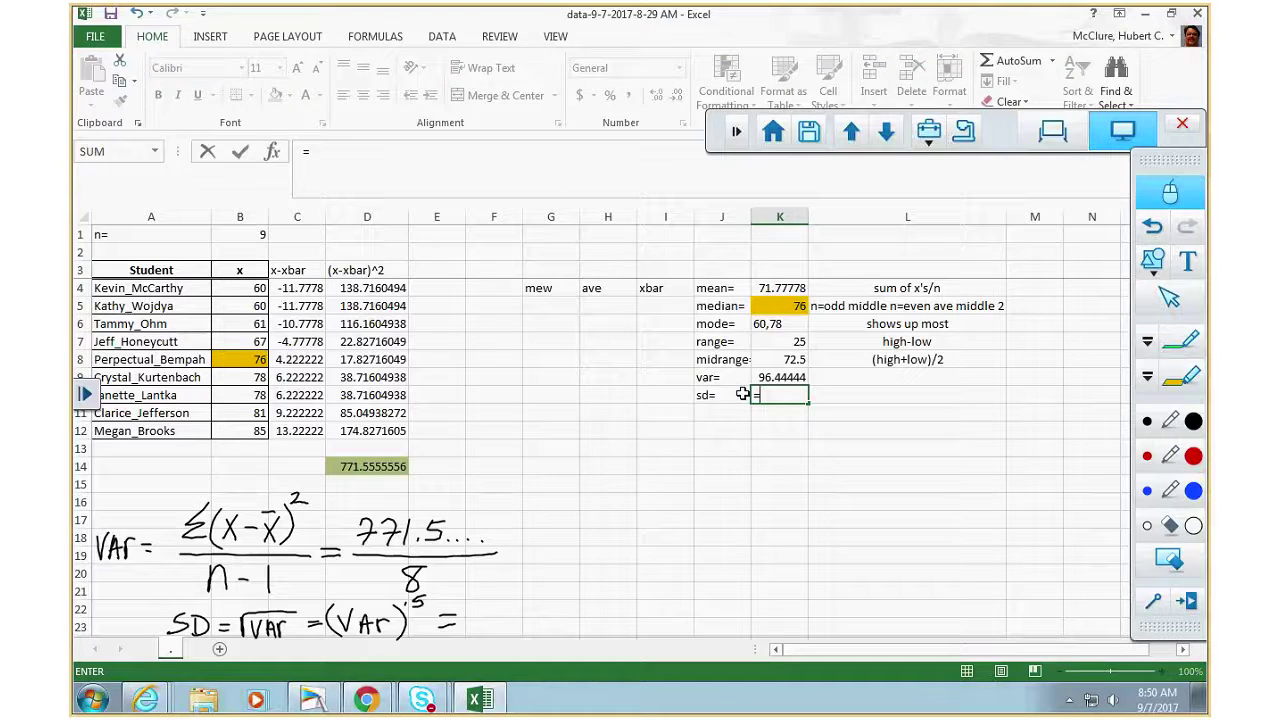
key("Up")
key("F2")
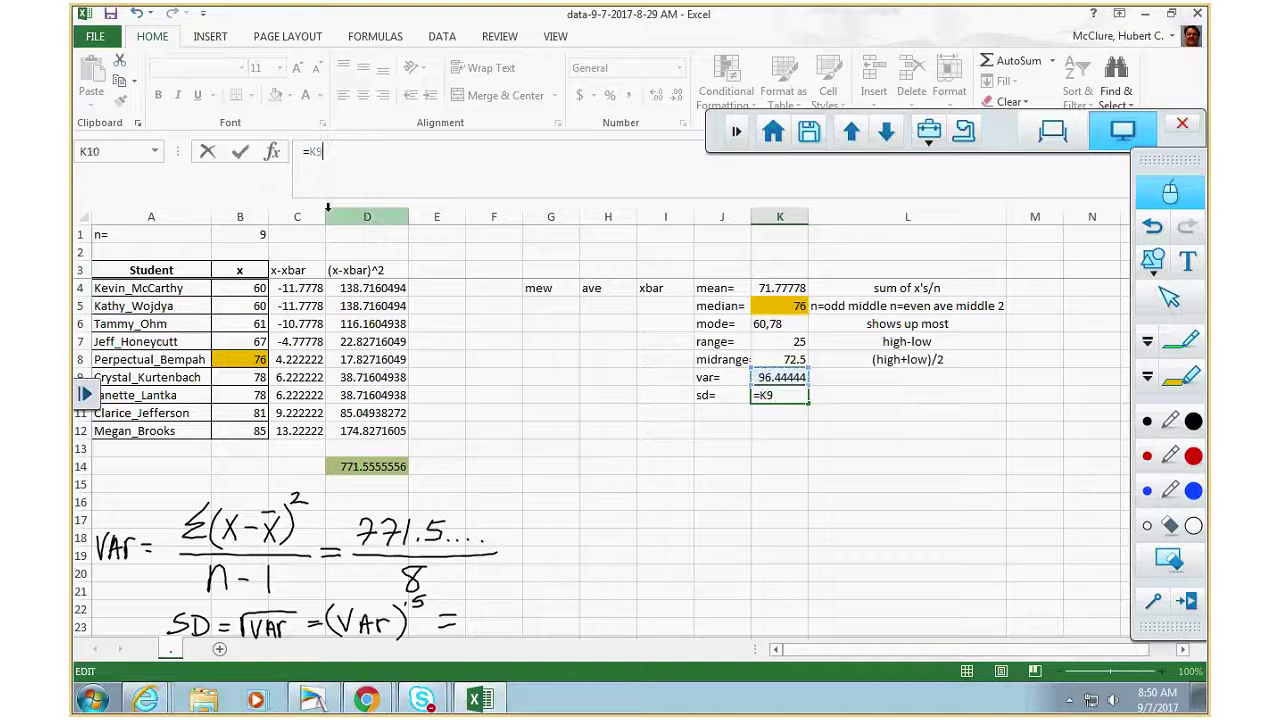
type("^.6")
key("Return")
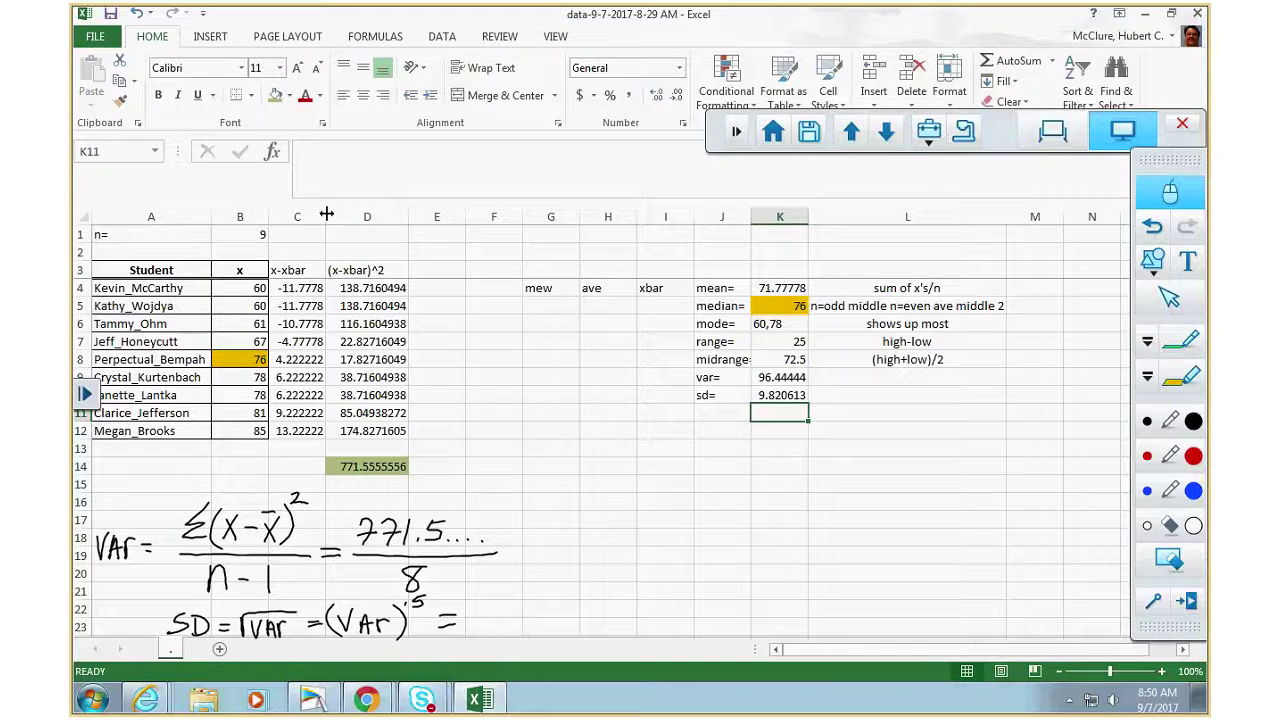
Give the sd cells J10:K10 a green fill and all borders, and fill the mean cells J4:K4 with the same green
left_click(724, 397)
left_click_drag(724, 397, 780, 396)
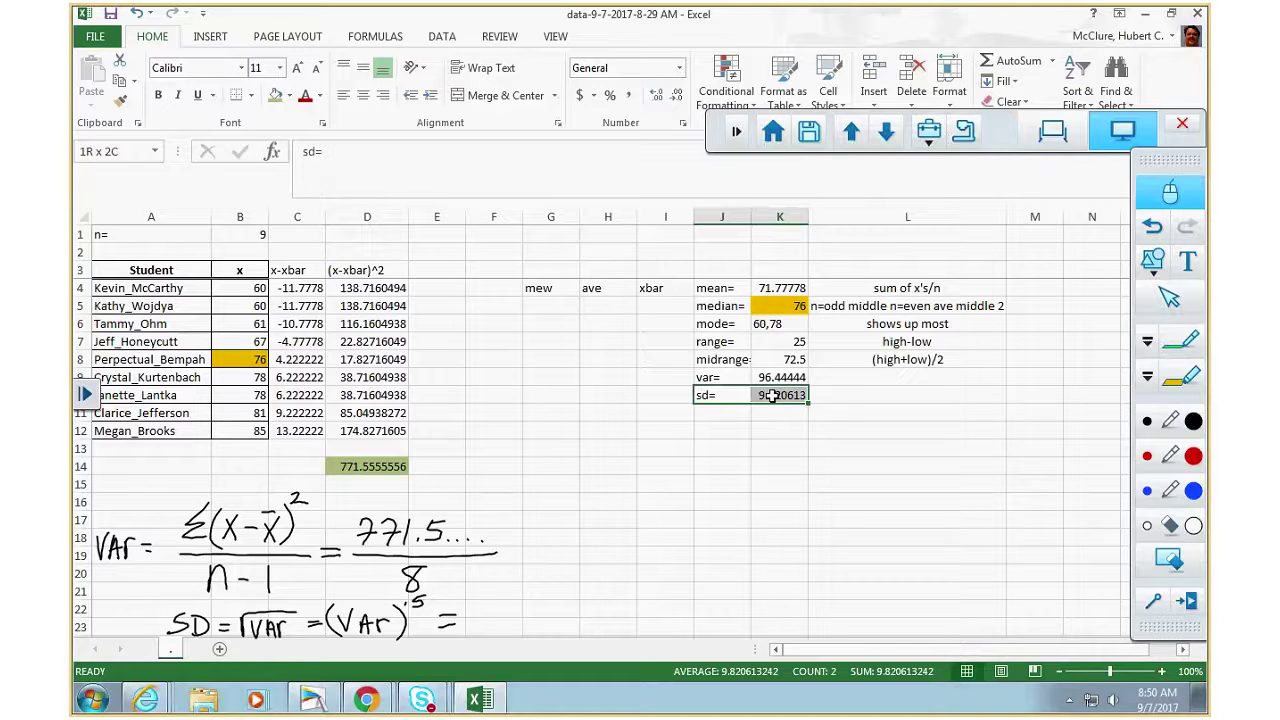
left_click(250, 96)
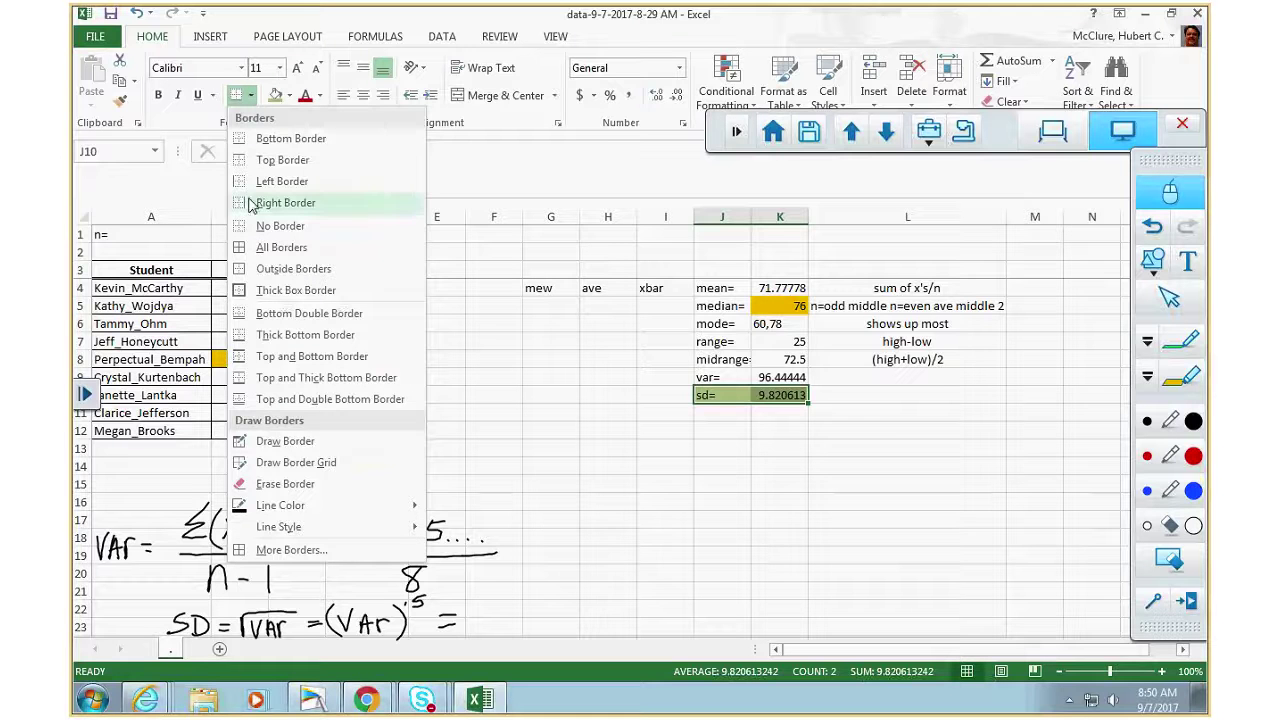
left_click(262, 250)
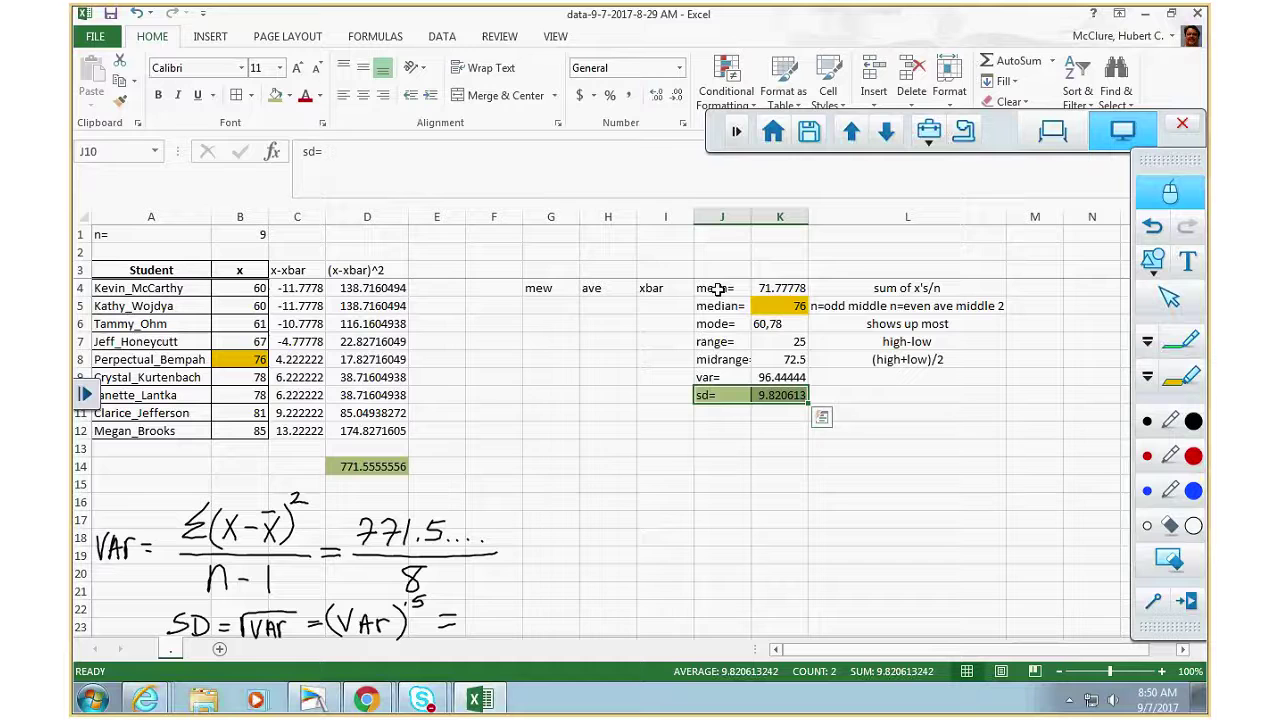
left_click_drag(717, 288, 780, 288)
left_click(276, 97)
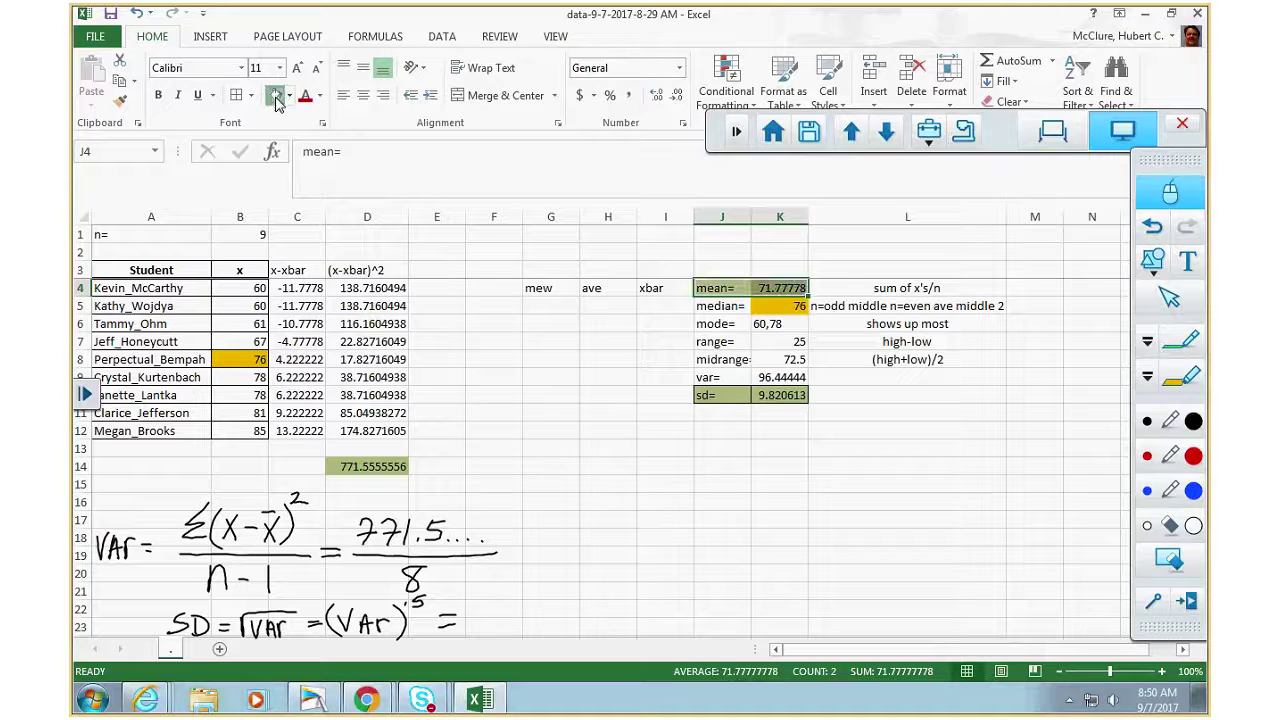
Change the fill of the sum of squared deviations in D14 to light blue
left_click(354, 464)
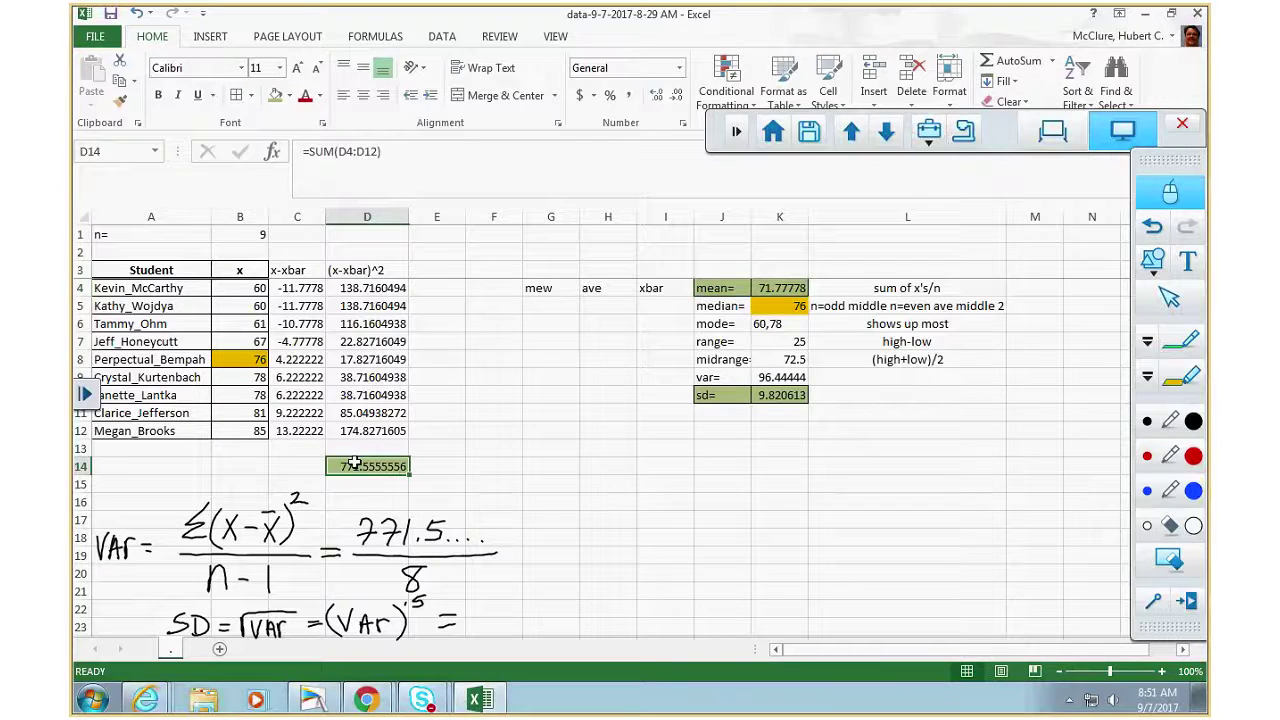
left_click(290, 96)
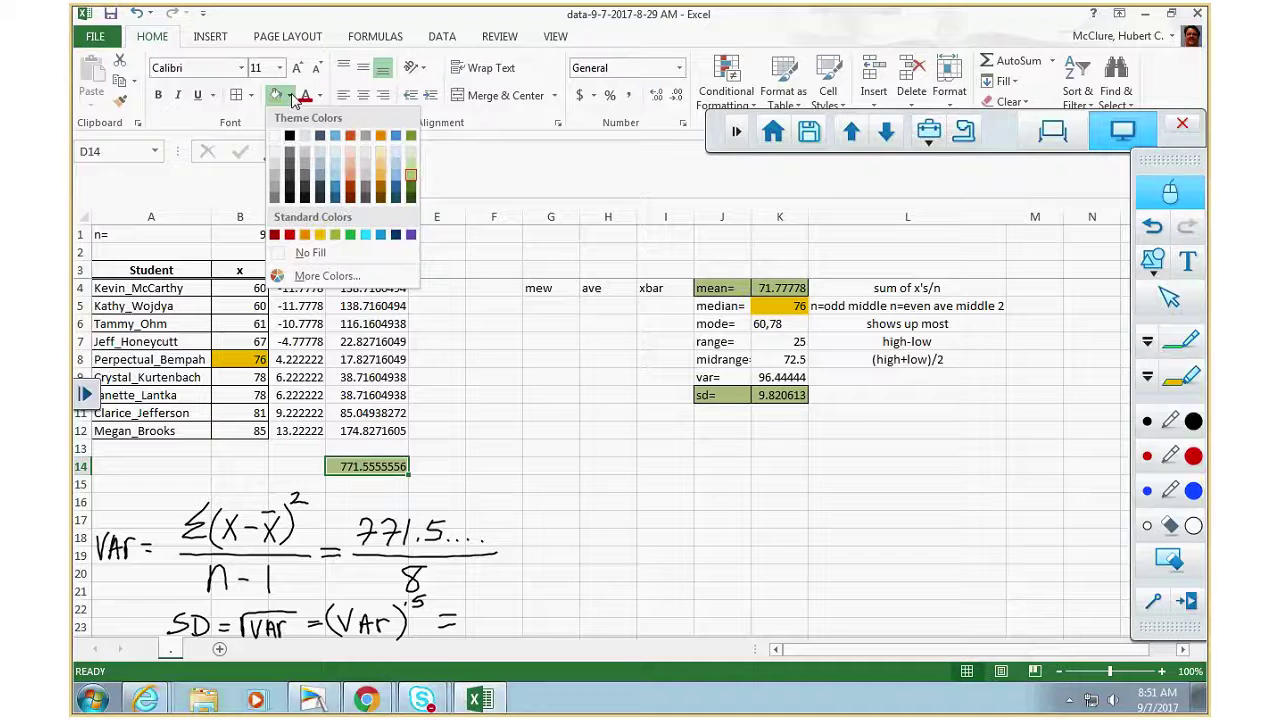
left_click(335, 158)
left_click(729, 568)
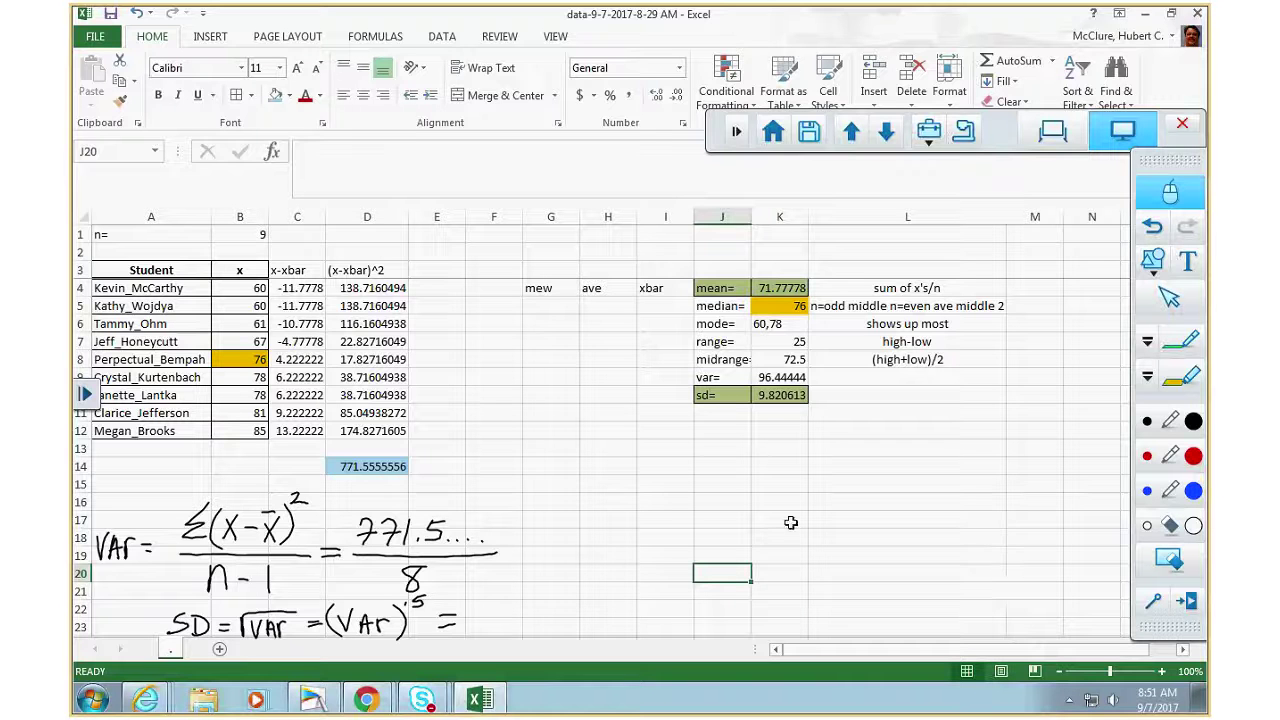
Review the formulas behind the mean, median and midrange in K4, K5 and K8
left_click(779, 289)
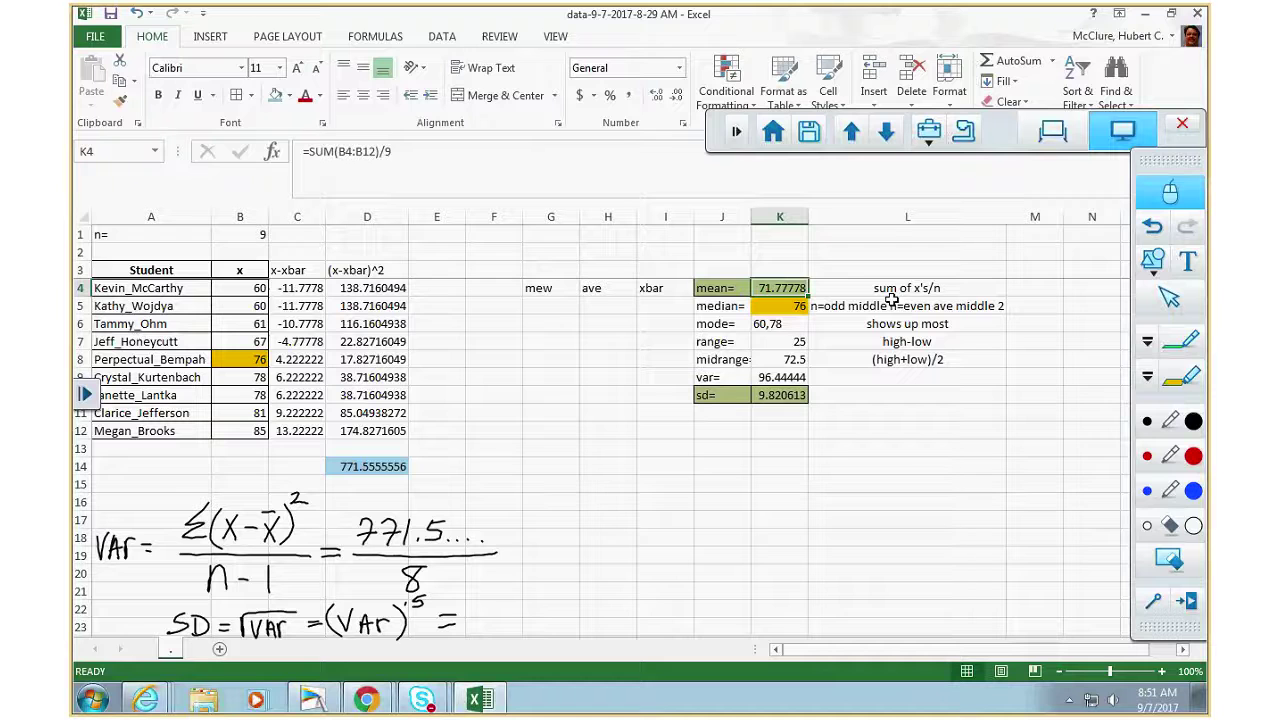
left_click(795, 307)
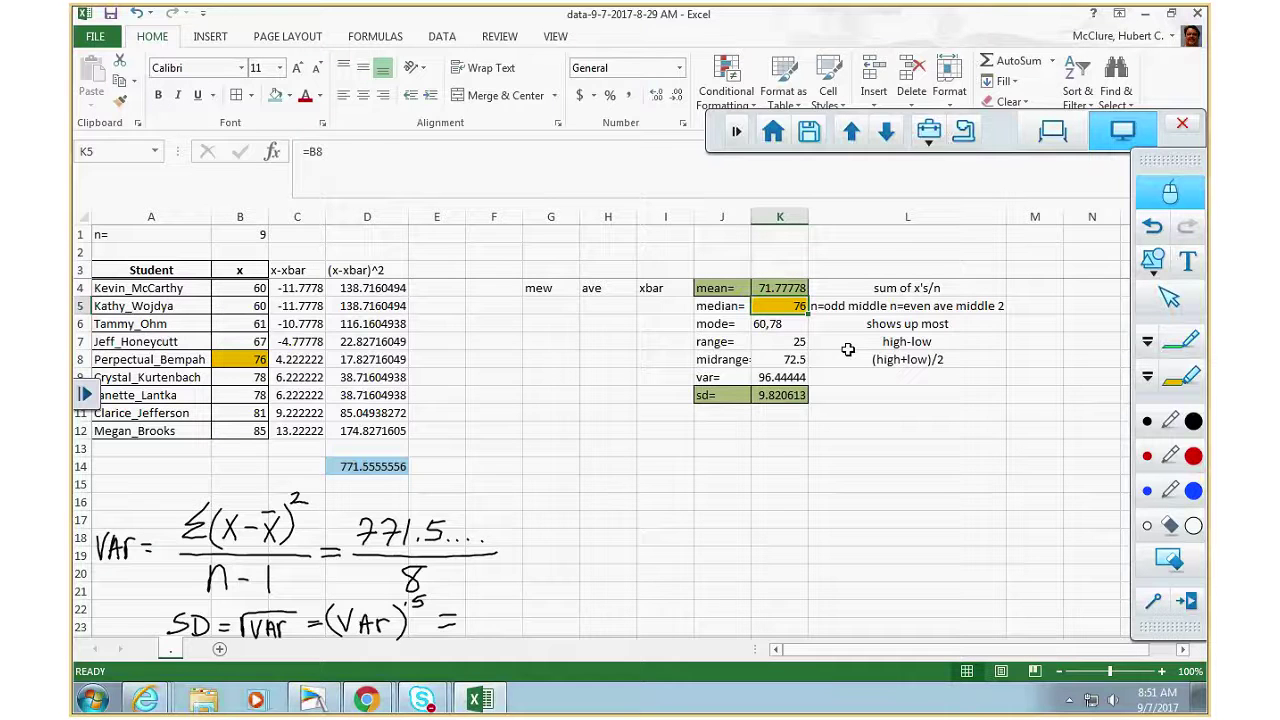
left_click(805, 361)
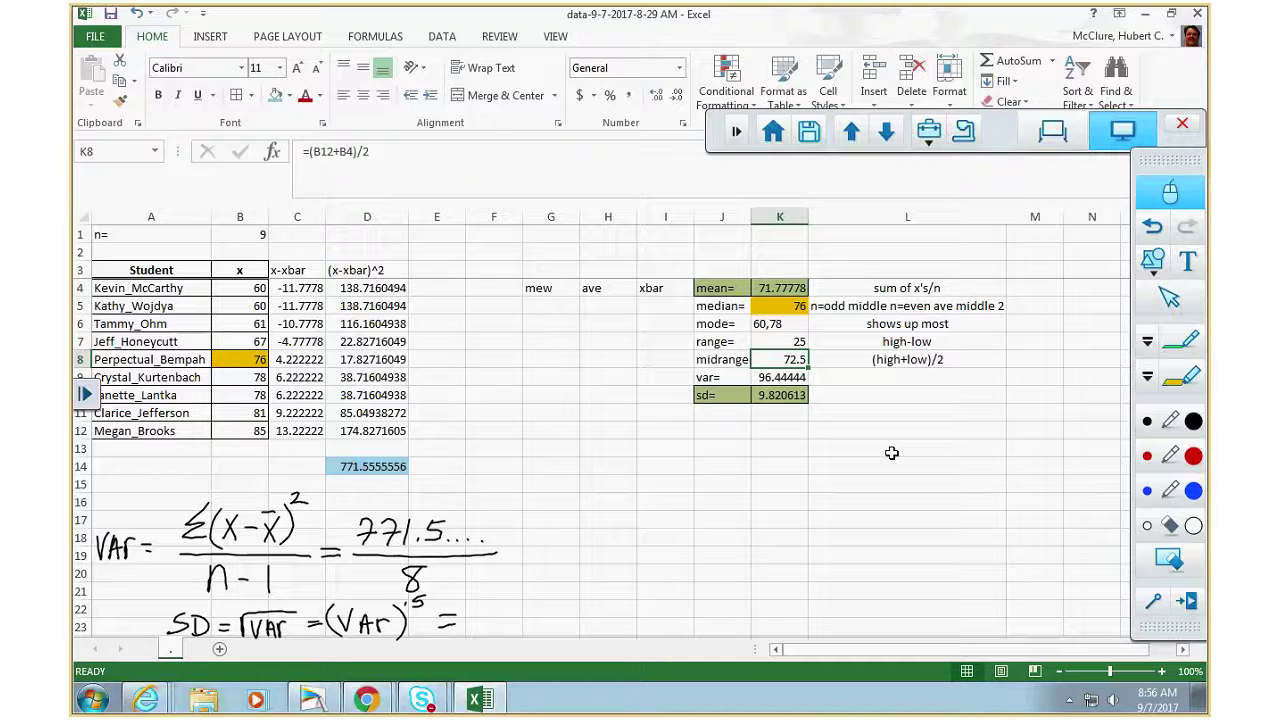
Switch to the blank whiteboard page and handwrite "Paint this Room Blue" in blue pen over four lines
left_click(1066, 136)
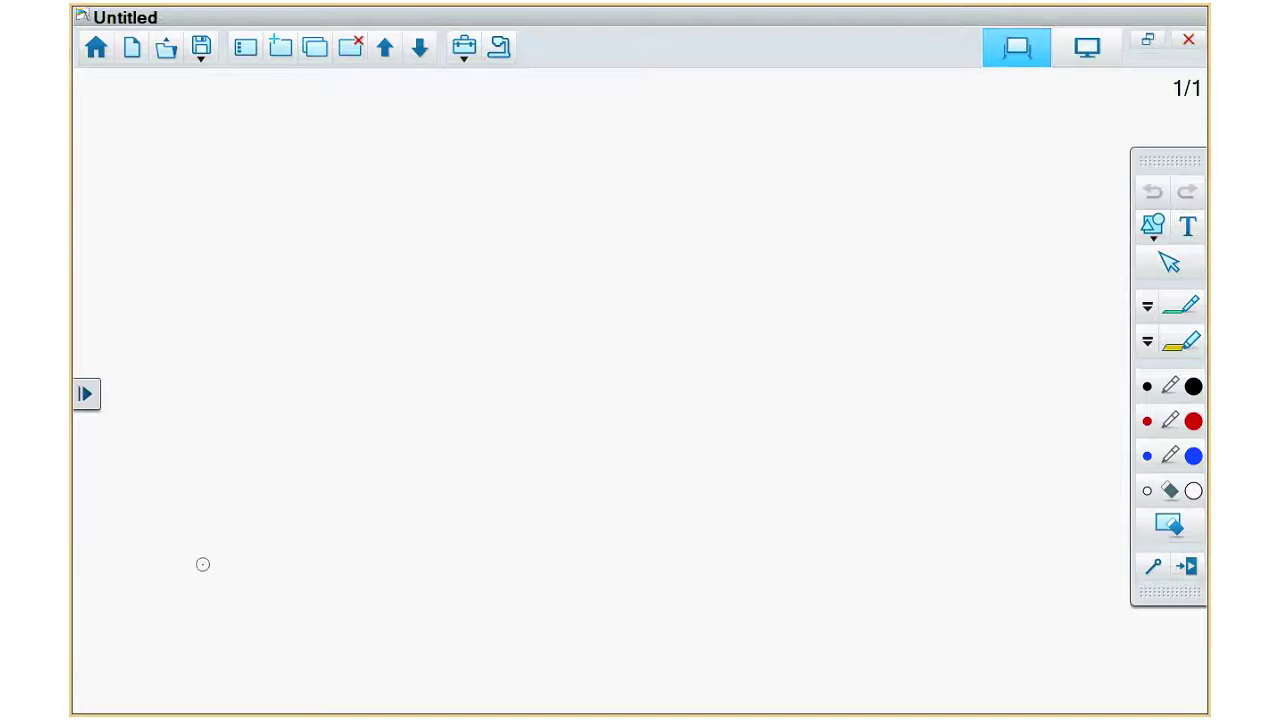
left_click_drag(298, 205, 281, 259)
mouse_move(281, 259)
left_mouse_down()
mouse_move(314, 223)
mouse_move(358, 240)
mouse_move(398, 226)
left_mouse_up()
mouse_move(300, 303)
left_mouse_down()
mouse_move(349, 322)
mouse_move(309, 400)
left_mouse_up()
mouse_move(316, 352)
left_mouse_down()
mouse_move(346, 400)
mouse_move(364, 382)
mouse_move(406, 398)
left_mouse_up()
mouse_move(356, 468)
left_mouse_down()
mouse_move(360, 430)
mouse_move(356, 470)
left_mouse_up()
mouse_move(411, 425)
left_mouse_down()
mouse_move(389, 471)
mouse_move(428, 449)
mouse_move(456, 466)
left_mouse_up()
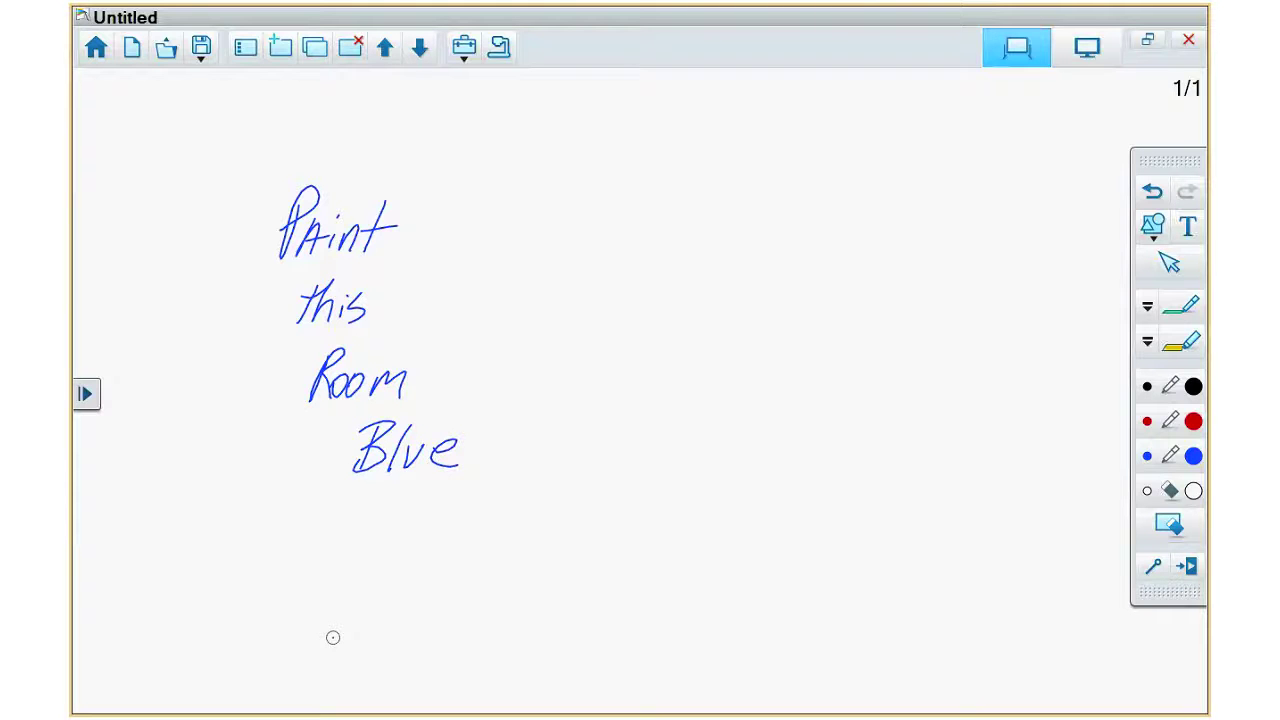
Handwrite "= $500 ± 100" in blue beside the word "Blue" and circle the $500 ± 100 amount
left_click_drag(552, 427, 584, 424)
left_click_drag(552, 438, 585, 435)
left_click_drag(708, 404, 680, 436)
mouse_move(728, 404)
left_mouse_down()
mouse_move(757, 420)
mouse_move(752, 405)
left_mouse_up()
mouse_move(676, 384)
left_mouse_down()
mouse_move(650, 410)
mouse_move(676, 378)
mouse_move(662, 420)
left_mouse_up()
left_click_drag(787, 384, 786, 406)
left_click_drag(775, 398, 800, 396)
left_click_drag(773, 426, 811, 437)
left_click_drag(852, 398, 855, 396)
mouse_move(881, 392)
left_mouse_down()
mouse_move(870, 400)
mouse_move(880, 393)
left_mouse_up()
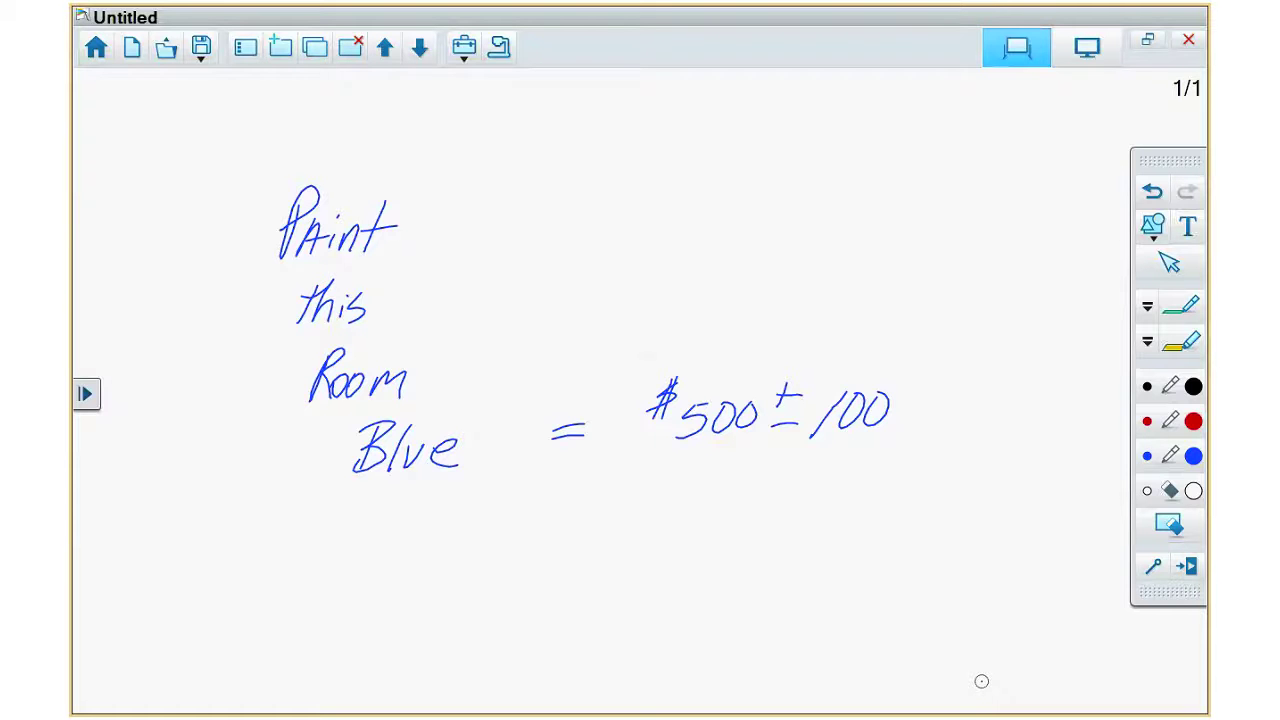
mouse_move(728, 340)
left_mouse_down()
mouse_move(618, 395)
mouse_move(830, 478)
mouse_move(786, 330)
mouse_move(672, 354)
left_mouse_up()
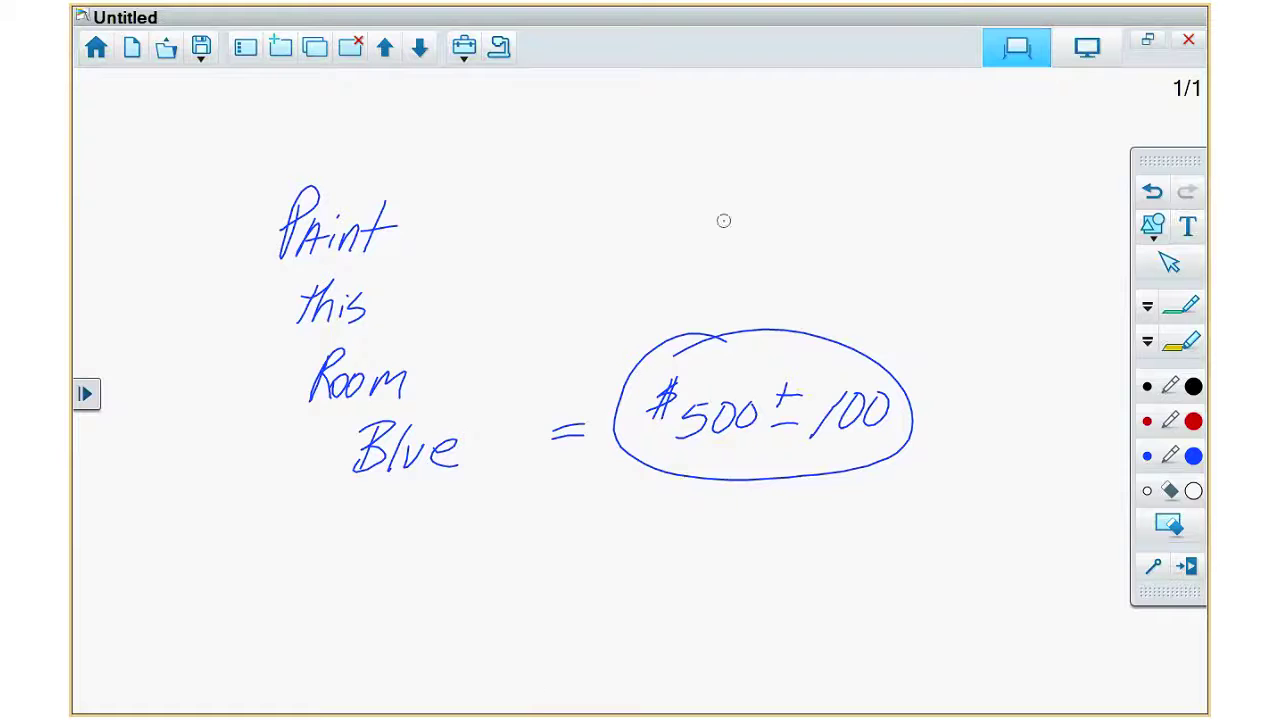
Handwrite the upper price calculation "500 + 100 = 600." in blue above the circled amount
left_click_drag(740, 192, 730, 218)
mouse_move(741, 191)
left_mouse_down()
mouse_move(764, 189)
mouse_move(757, 203)
left_mouse_up()
left_click_drag(788, 191, 836, 210)
mouse_move(826, 200)
left_mouse_down()
mouse_move(858, 211)
mouse_move(874, 197)
left_mouse_up()
left_click_drag(899, 192, 902, 194)
left_click_drag(926, 196, 940, 195)
left_click_drag(926, 205, 1009, 191)
left_click(1026, 206)
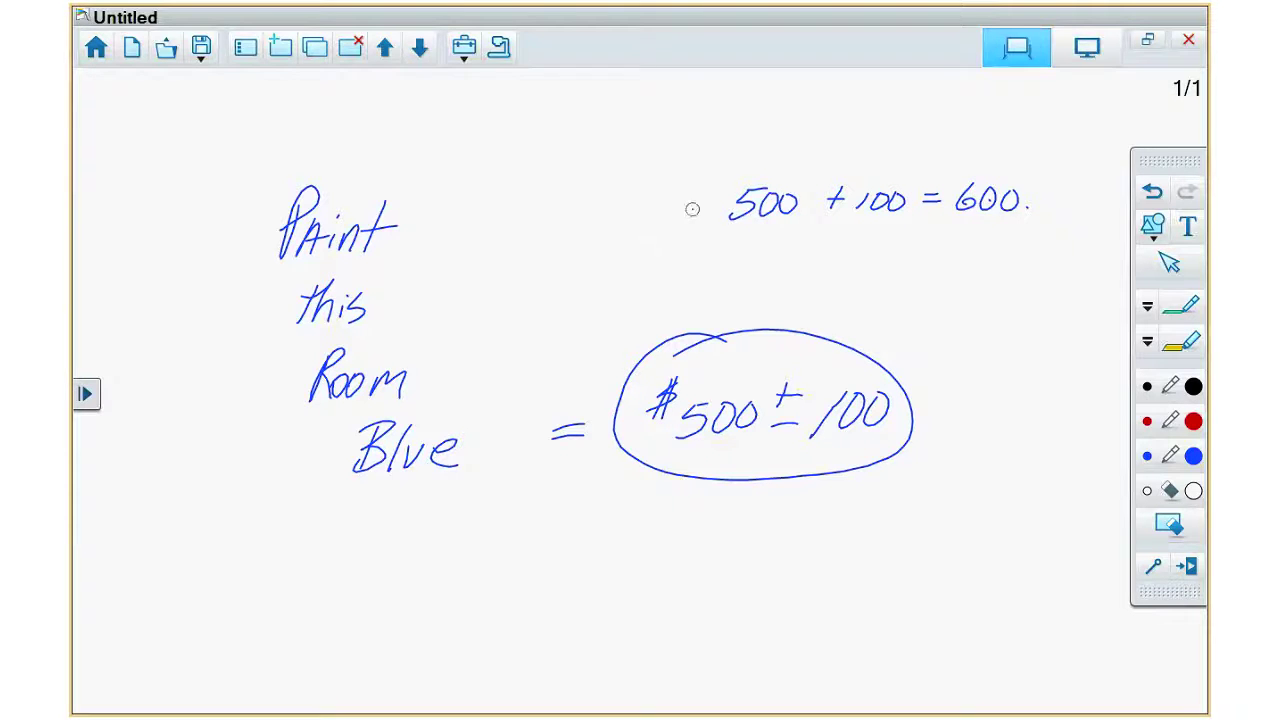